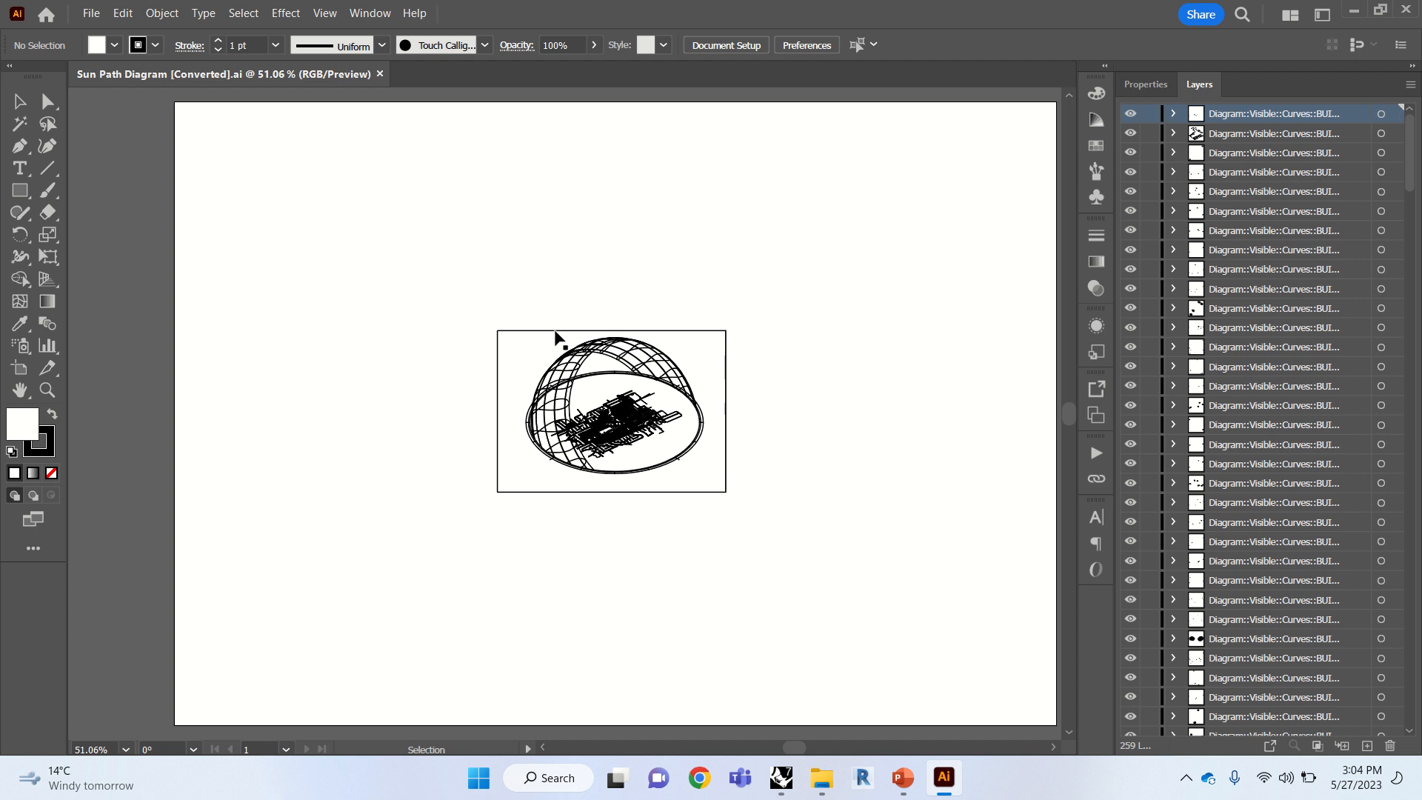
Select the whole dome drawing, move it to the artboard's top-left and scale it to fill the artboard
mouse_move(443, 288)
left_mouse_down()
mouse_move(933, 572)
mouse_move(930, 542)
left_mouse_up()
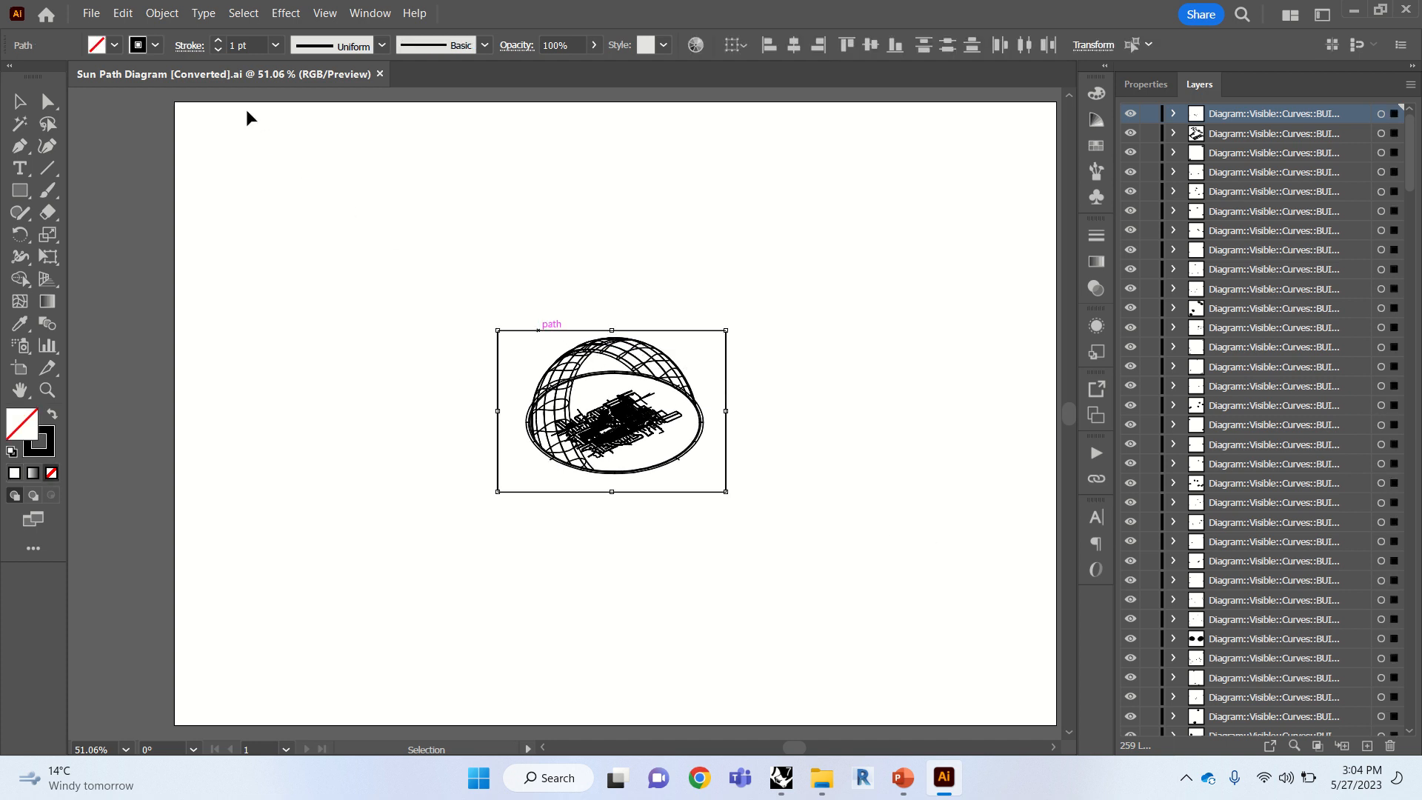
left_click_drag(218, 103, 214, 101)
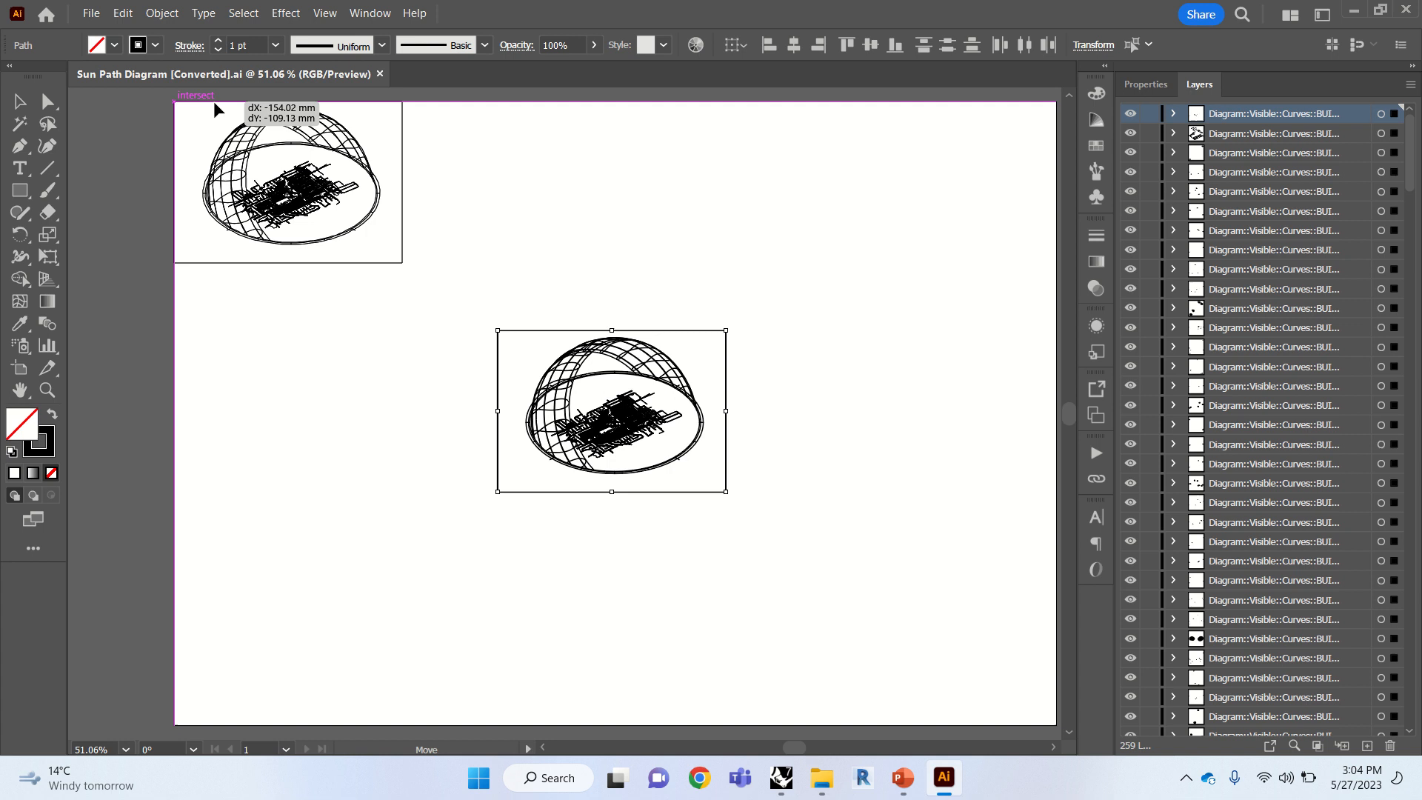
mouse_move(407, 267)
left_mouse_down()
mouse_move(444, 306)
mouse_move(1063, 729)
left_mouse_up()
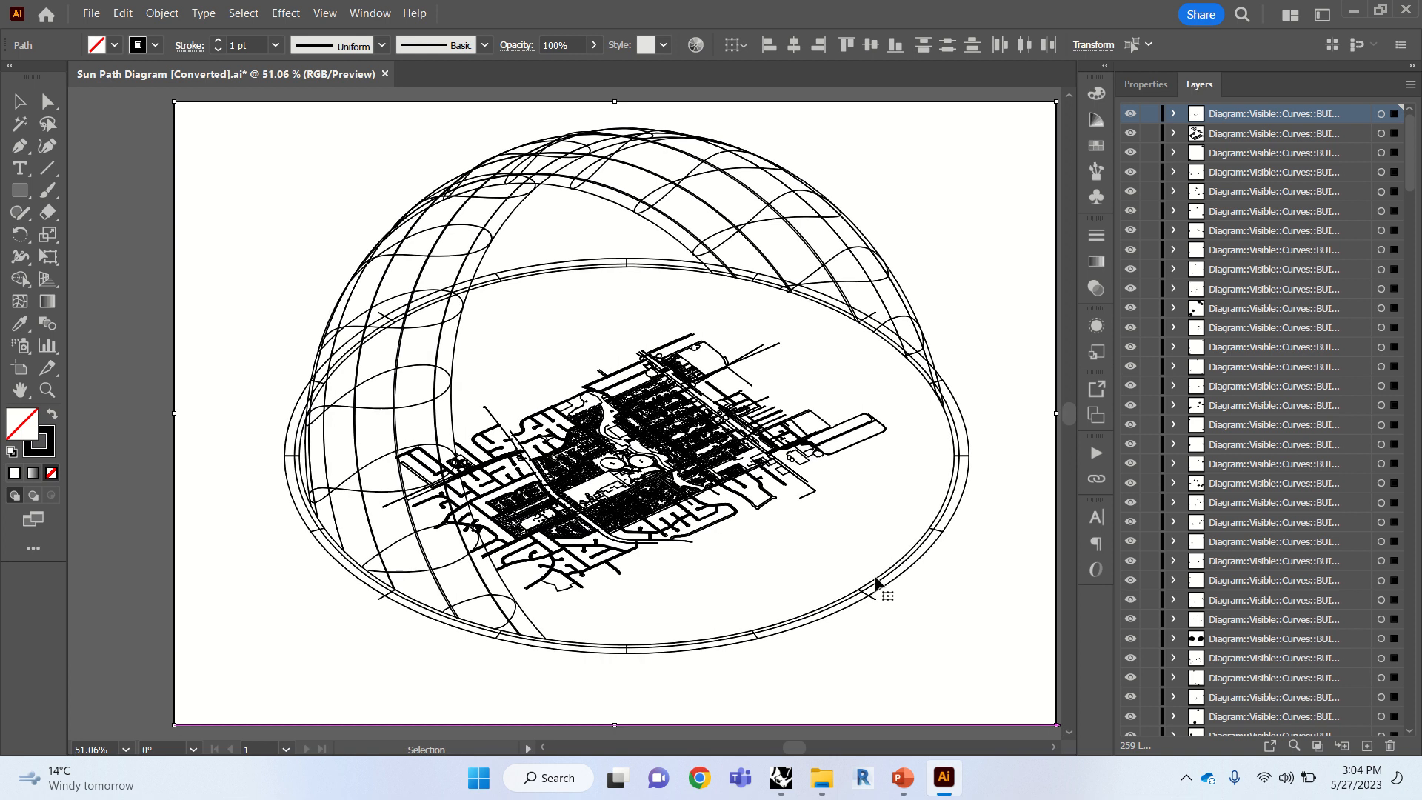
scroll(855, 236, "up", 1)
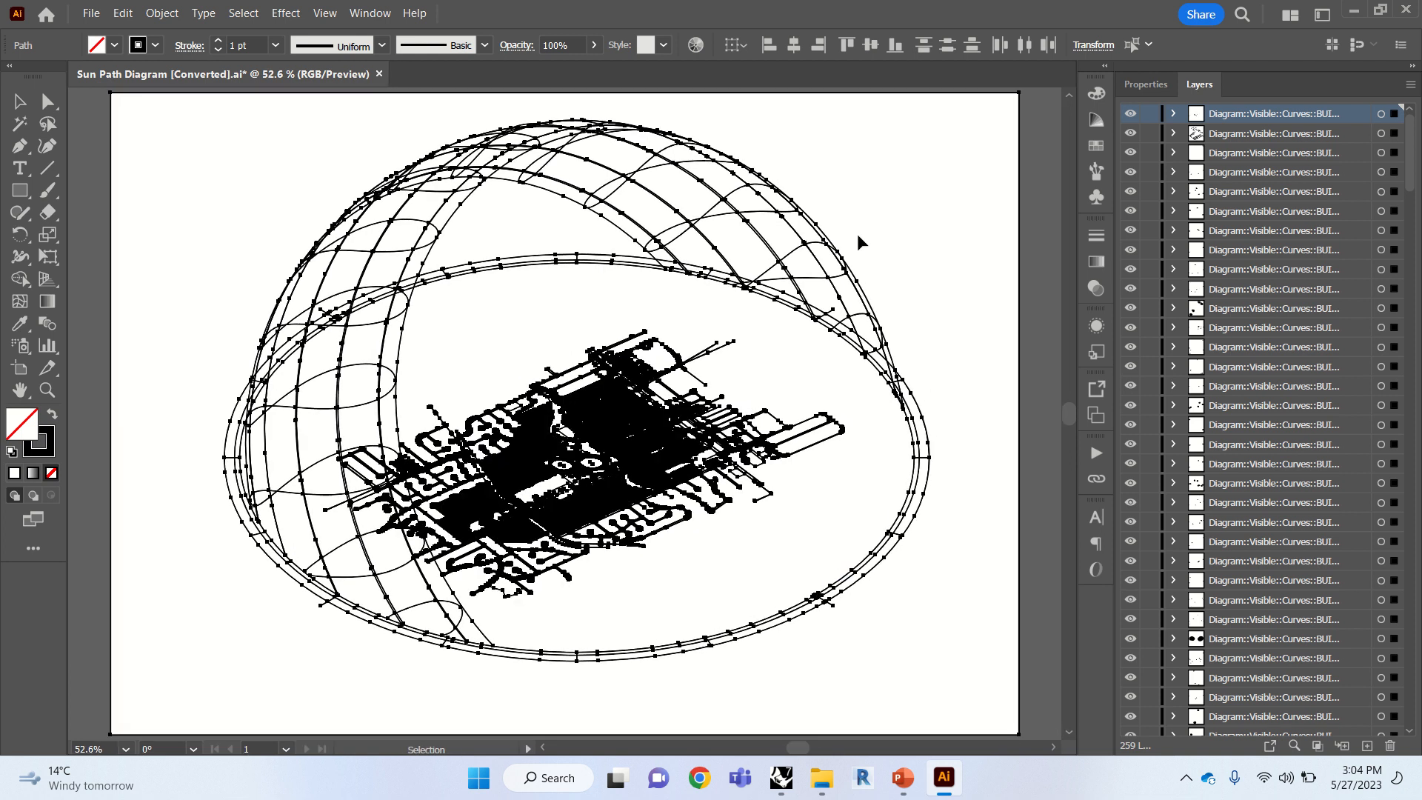
left_click(828, 283)
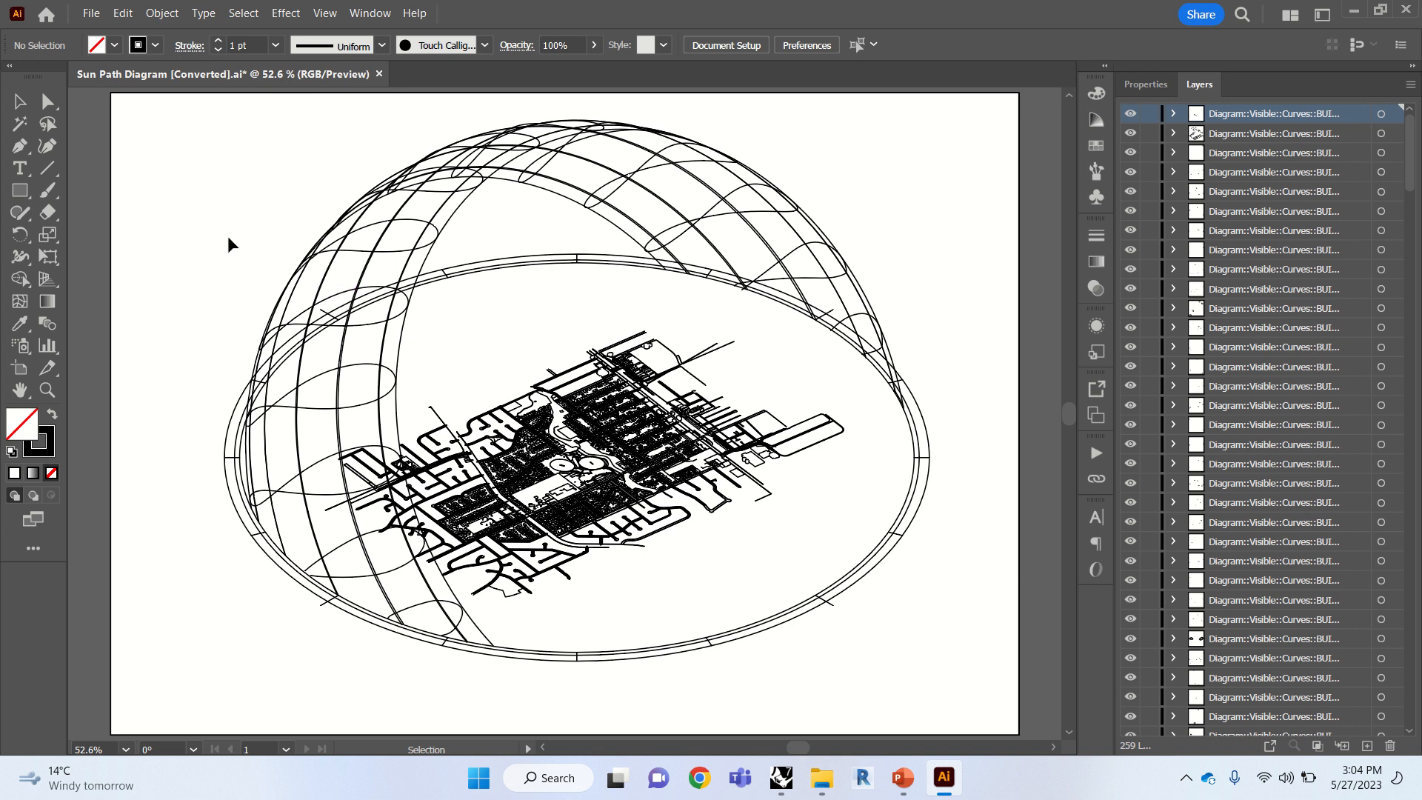
Select all artwork and thin every line to a 0.5 pt stroke
key("a")
key("ctrl+a")
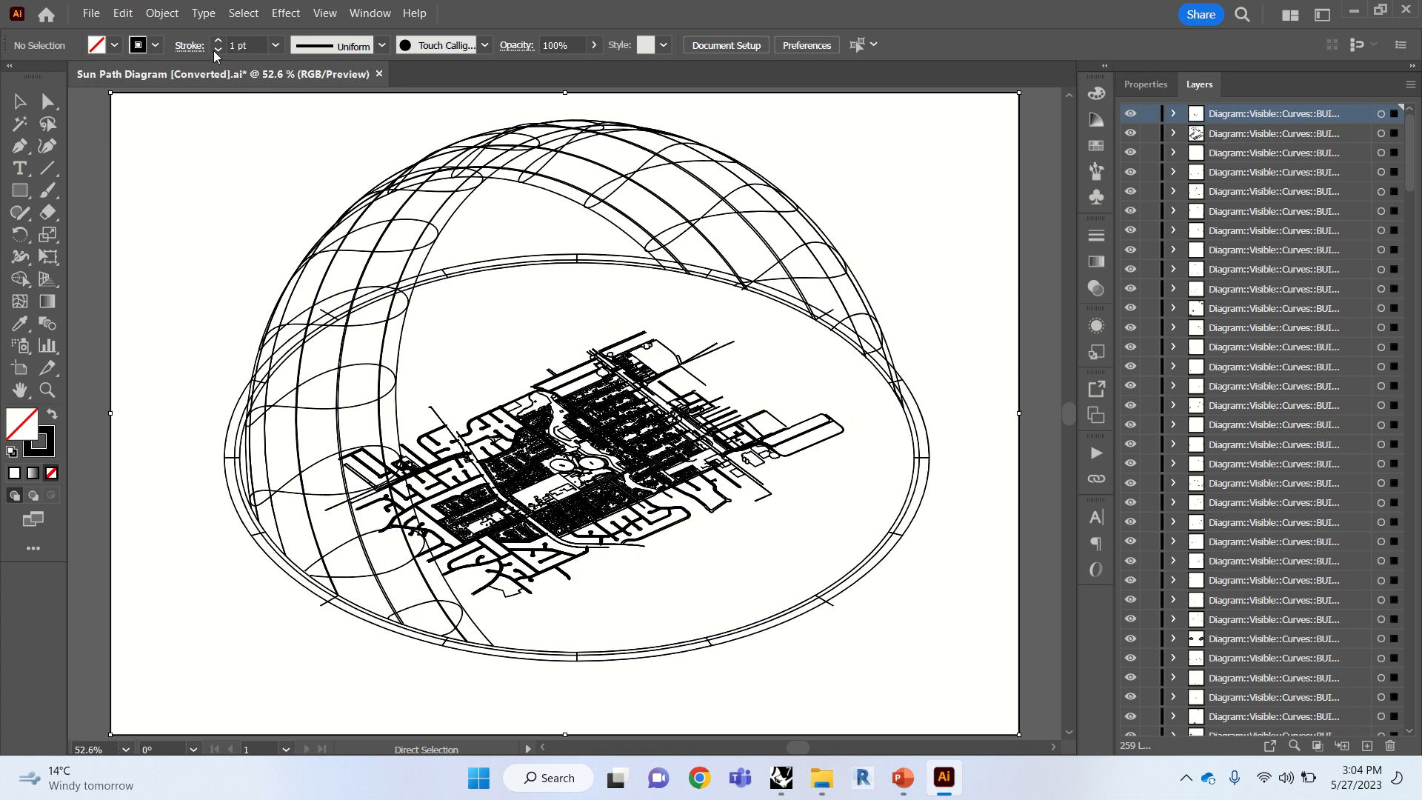
key("v")
left_click(218, 48)
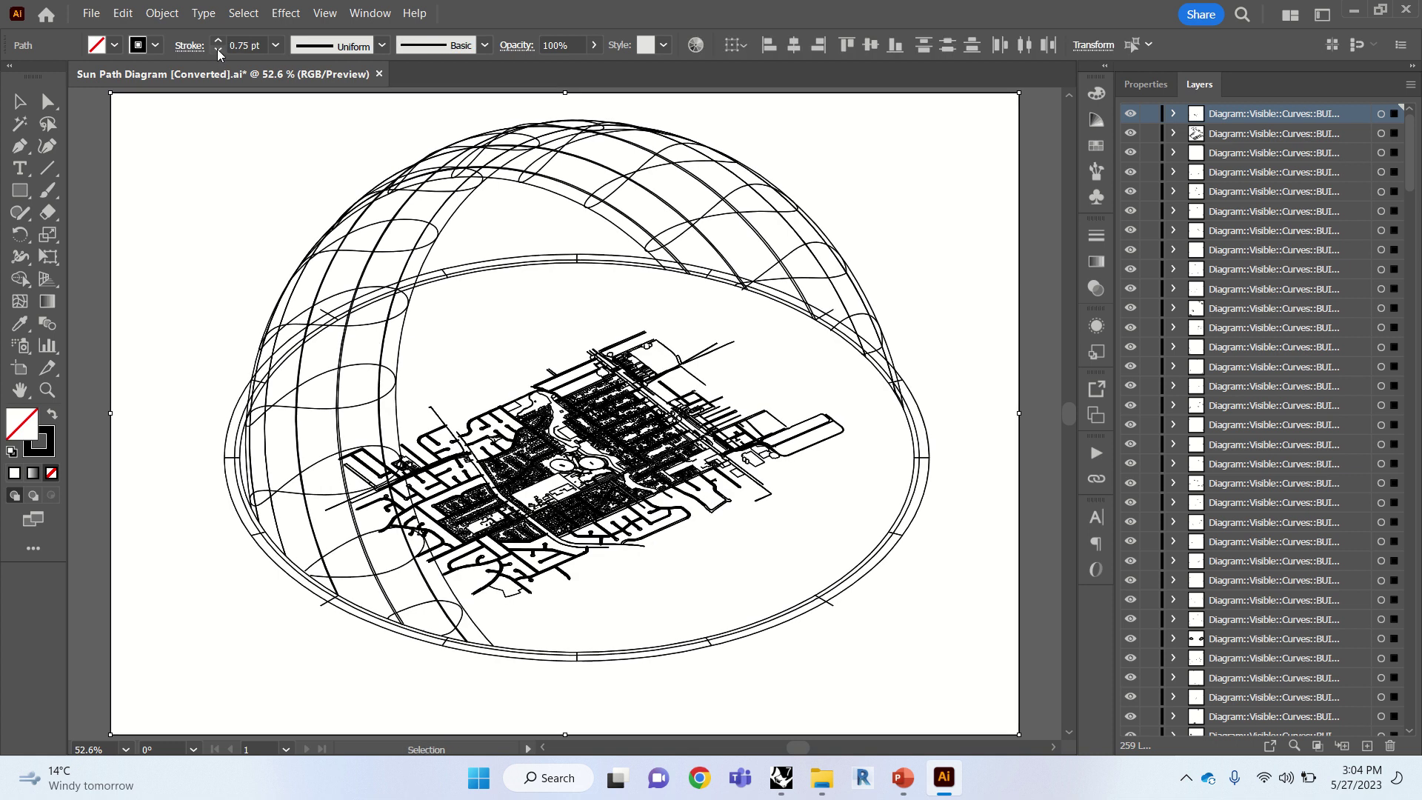
left_click(207, 280)
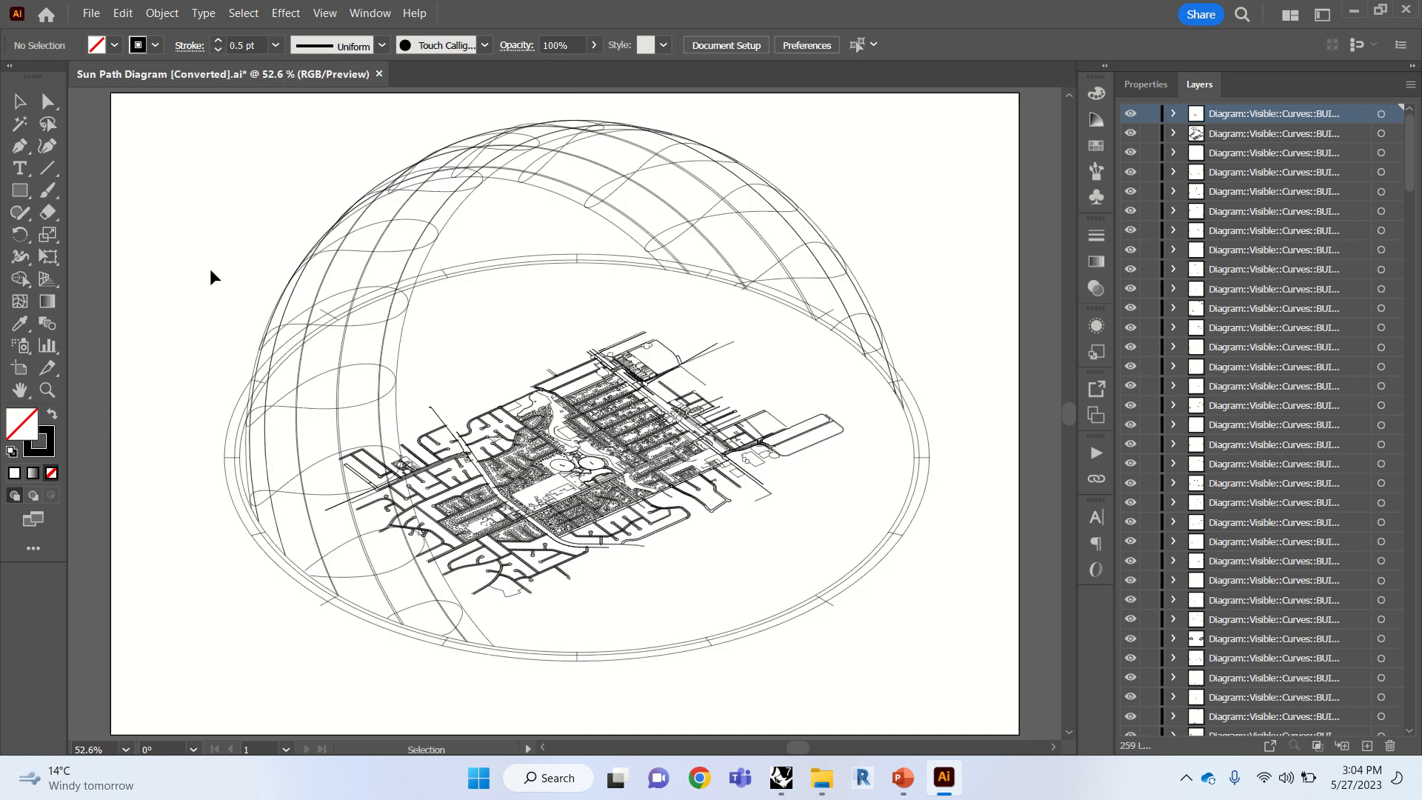
Select the entire sun path dome layer and thicken its curves to 1 pt
left_click(856, 323)
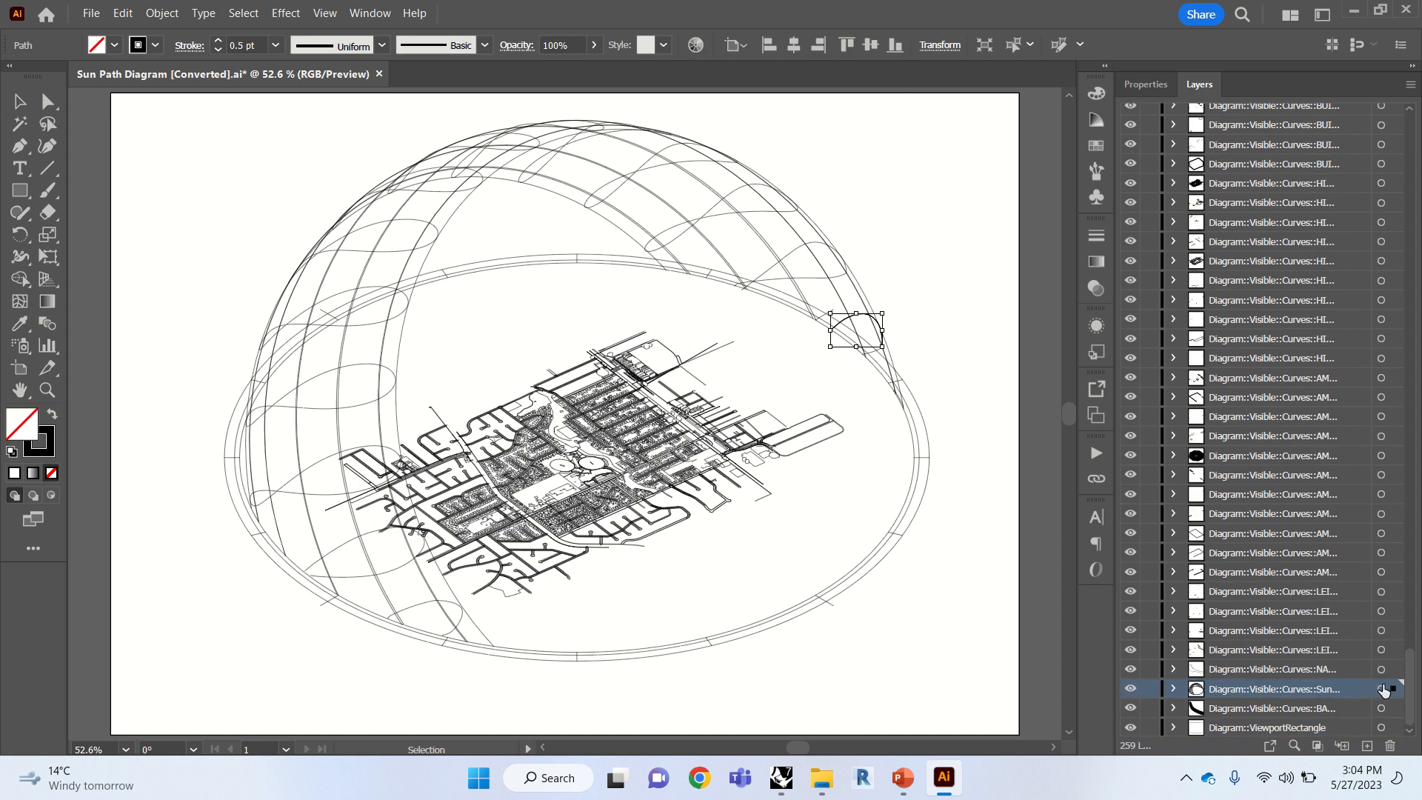
left_click(1385, 690)
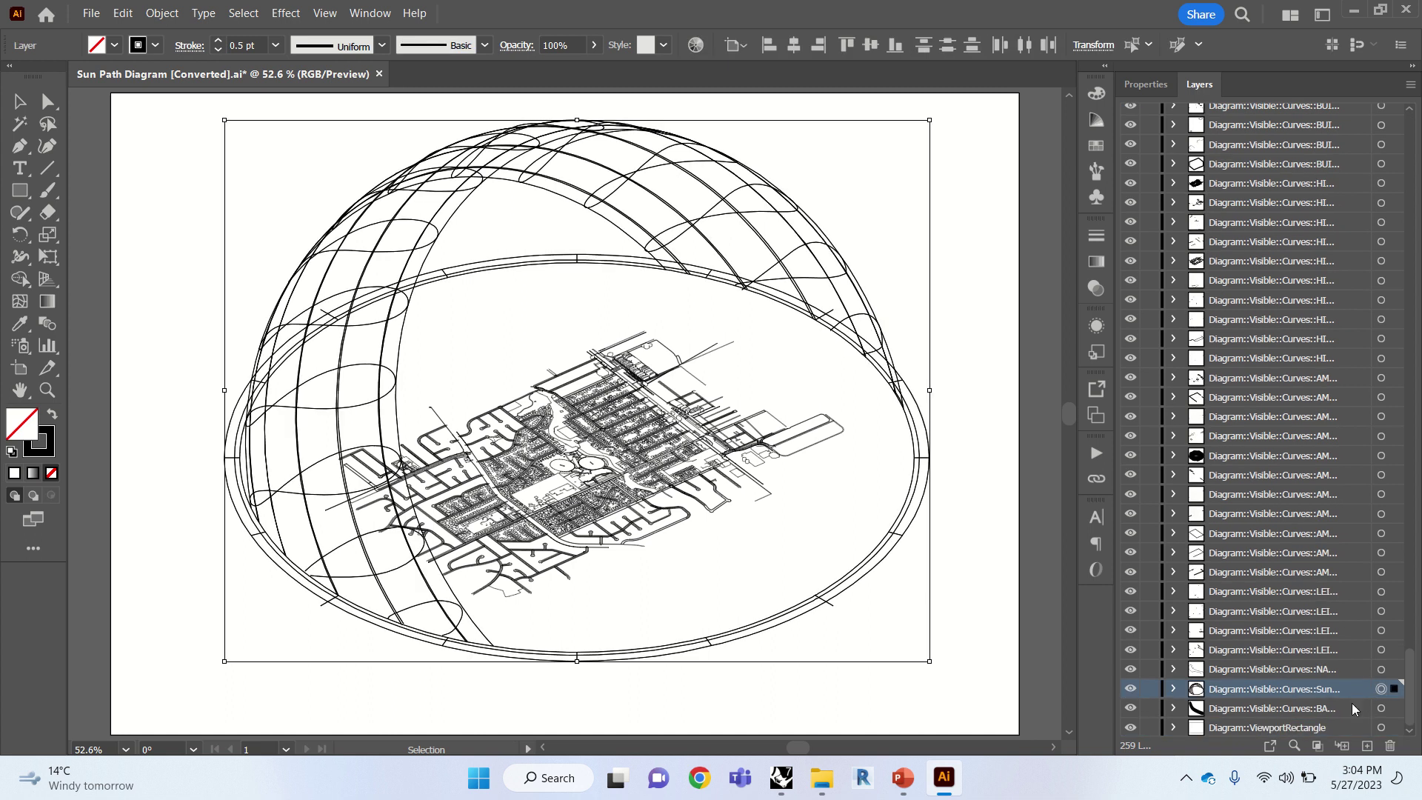
left_click(218, 41)
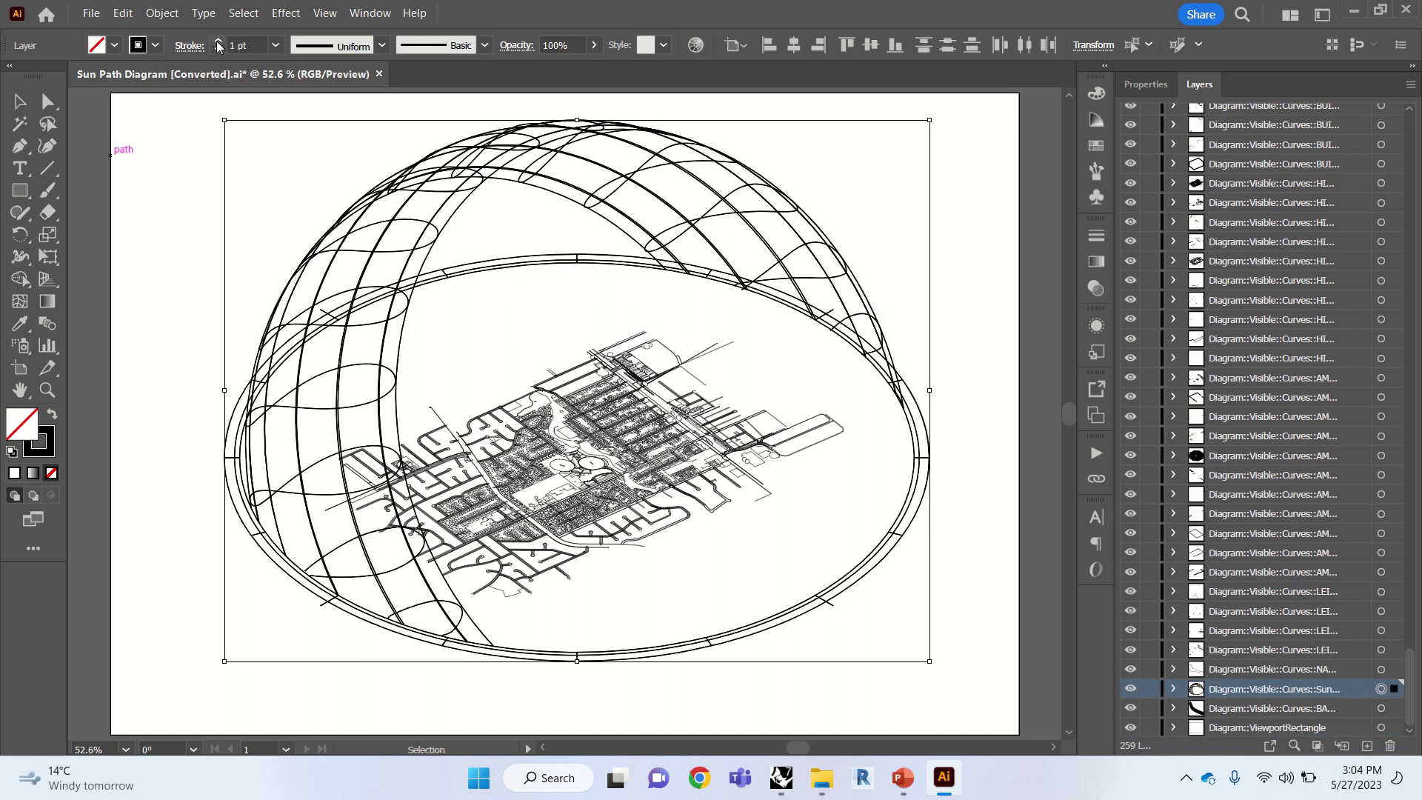
left_click(176, 222)
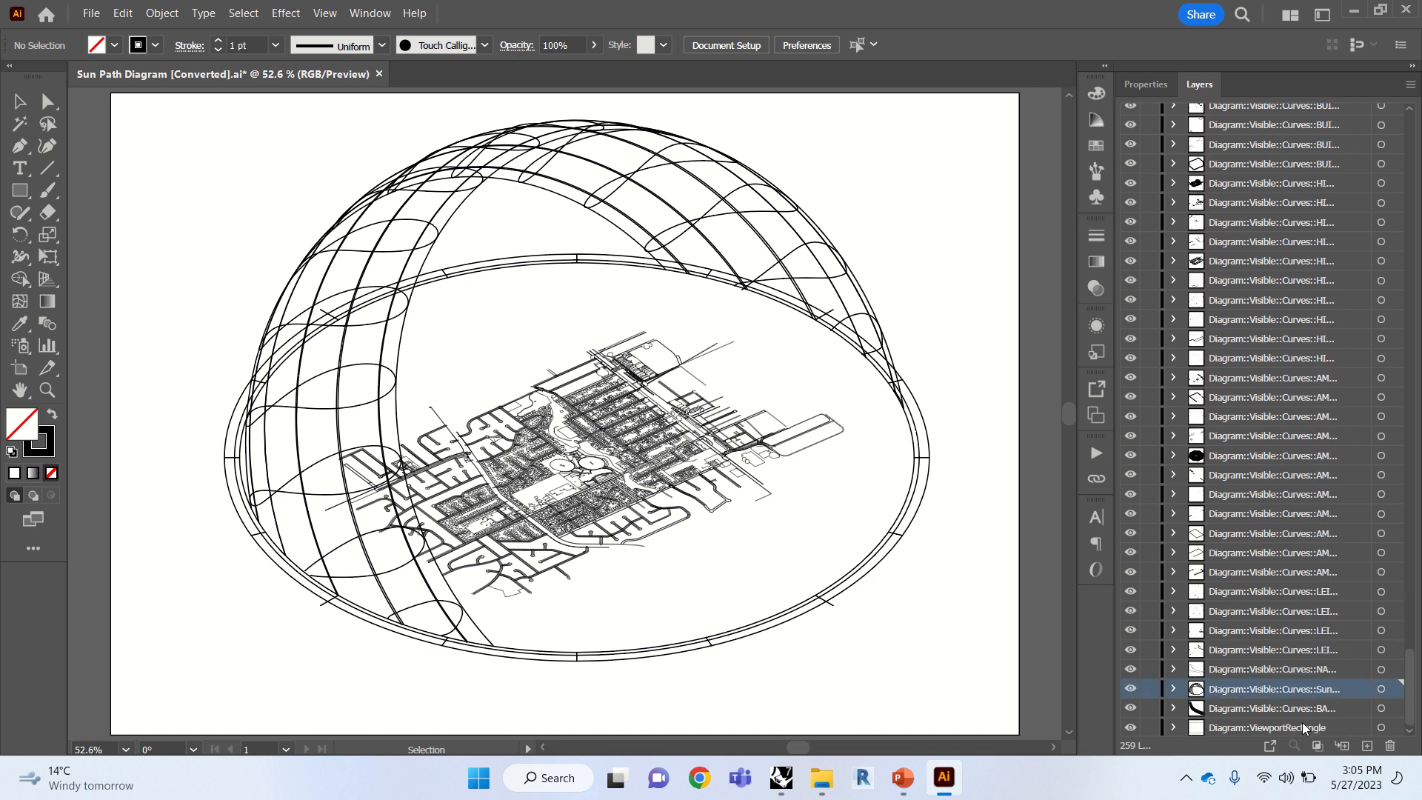
left_click_drag(1408, 683, 1399, 81)
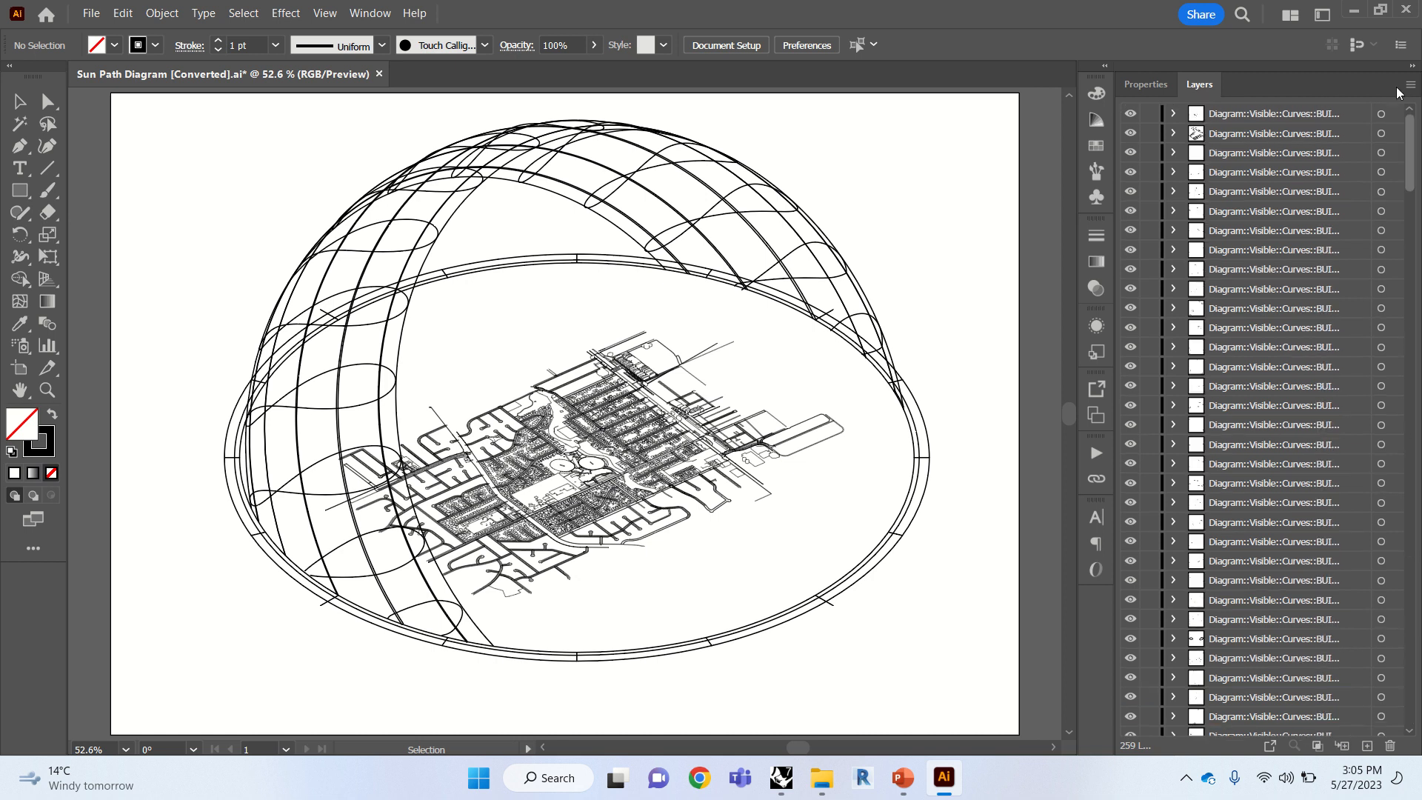
Add a new empty top layer and build up a selection of the diagram sublayers' artwork
left_click(1293, 117)
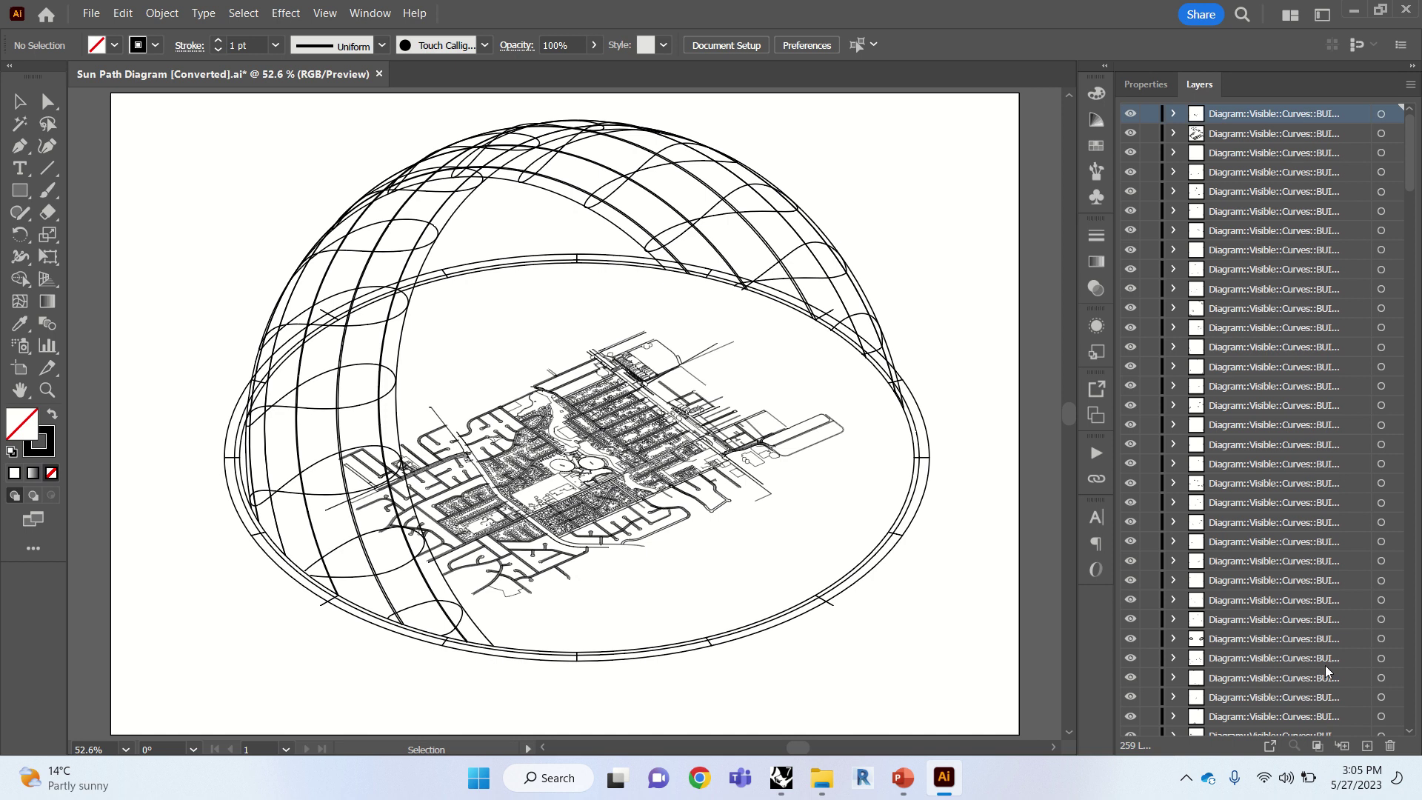
left_click(1368, 745)
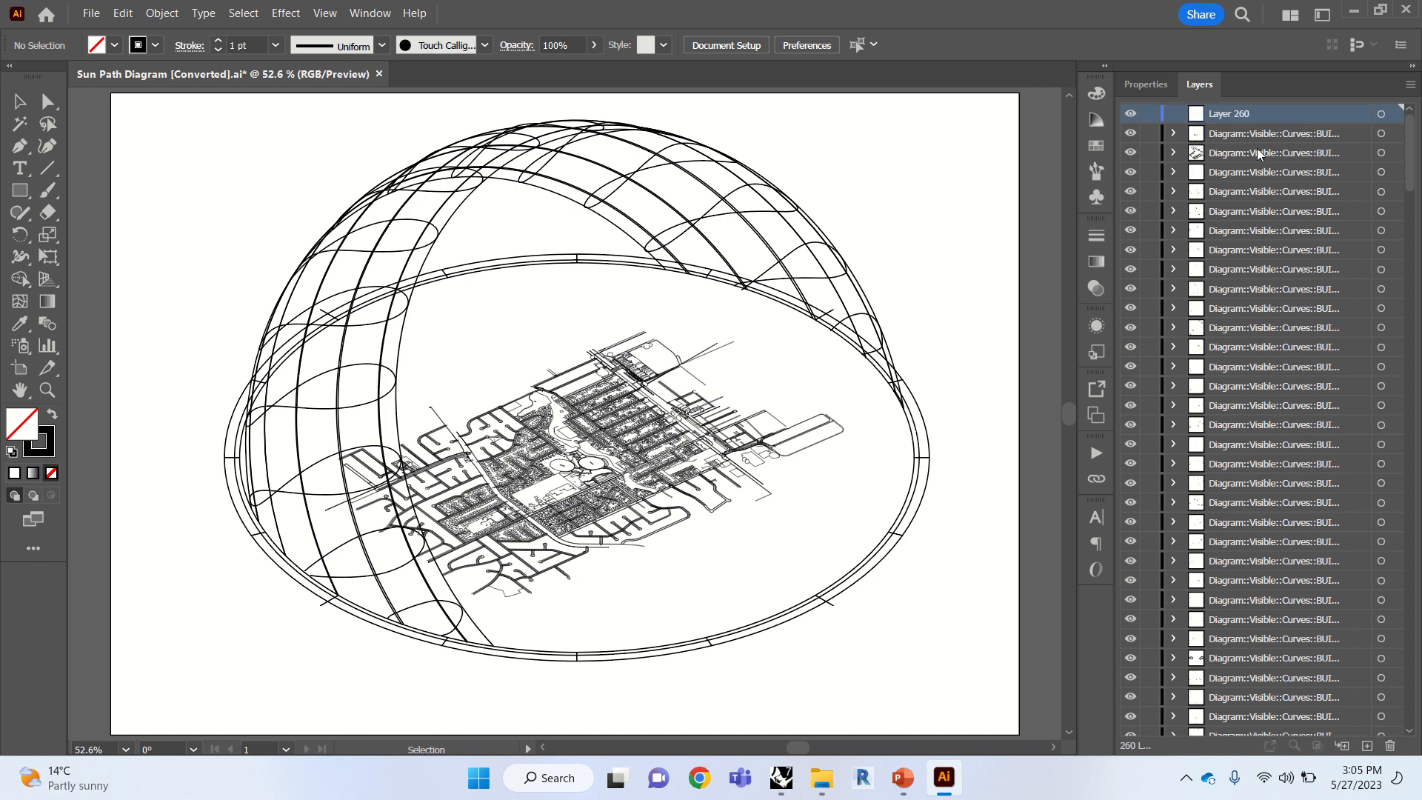
scroll(1269, 309, "down", 5)
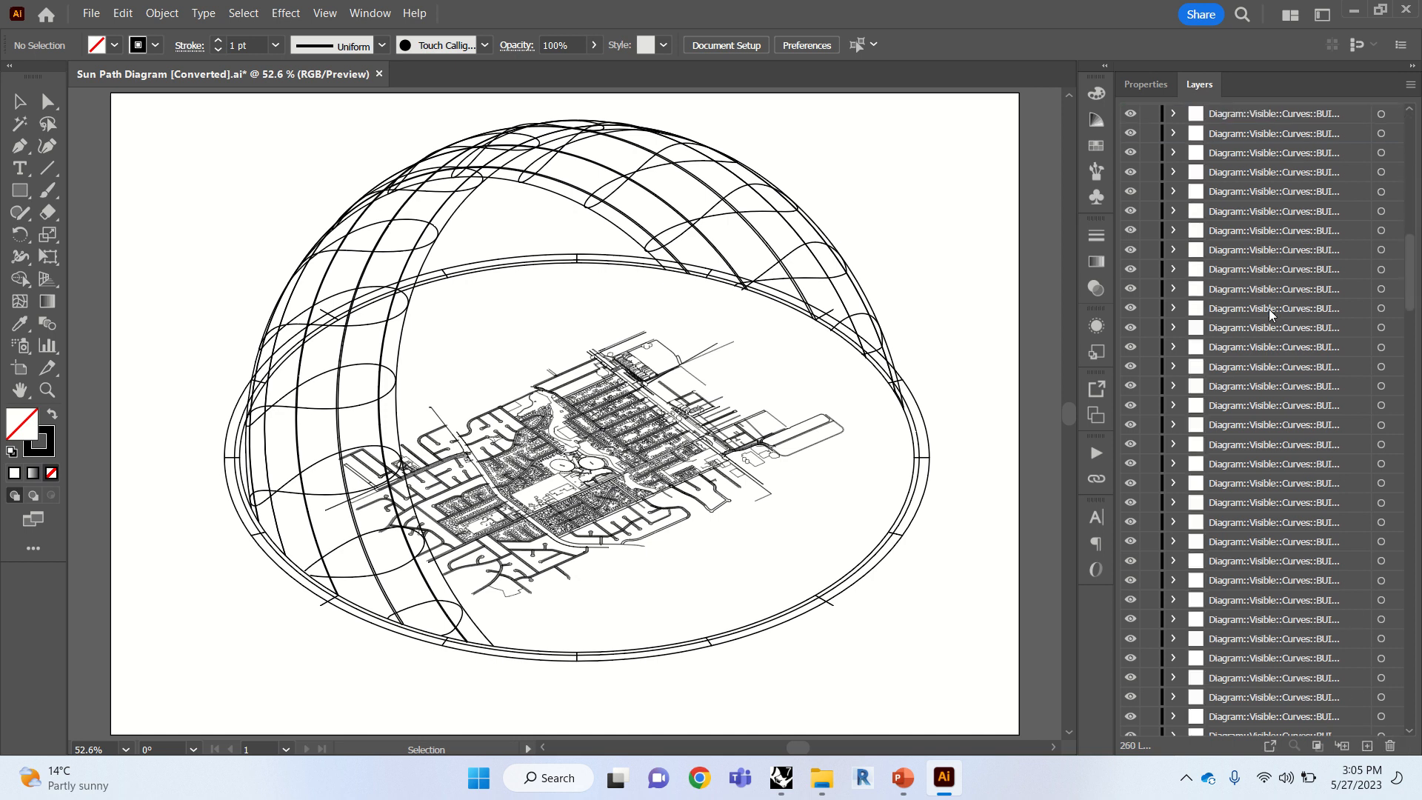
left_click_drag(1411, 333, 1410, 711)
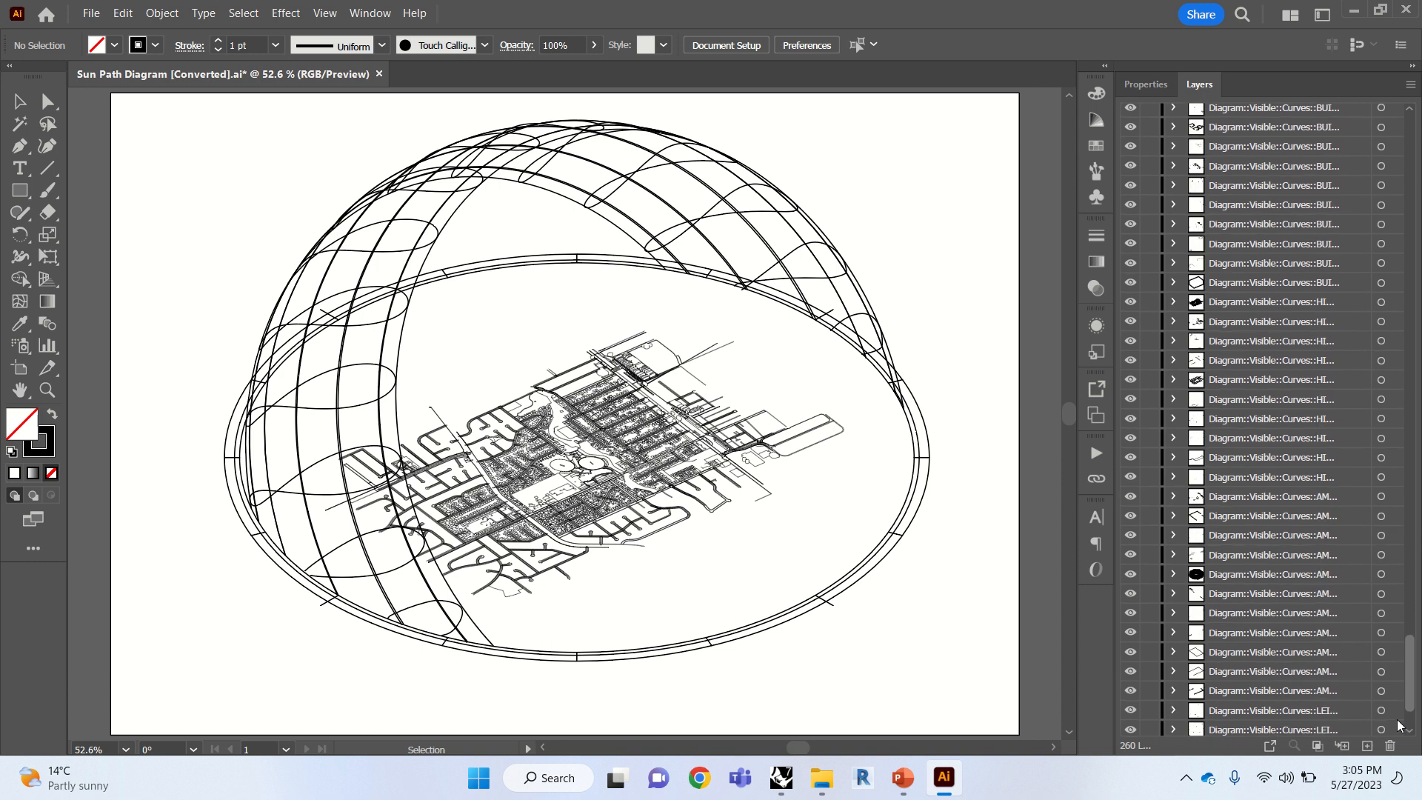
left_click(1254, 728, "shift")
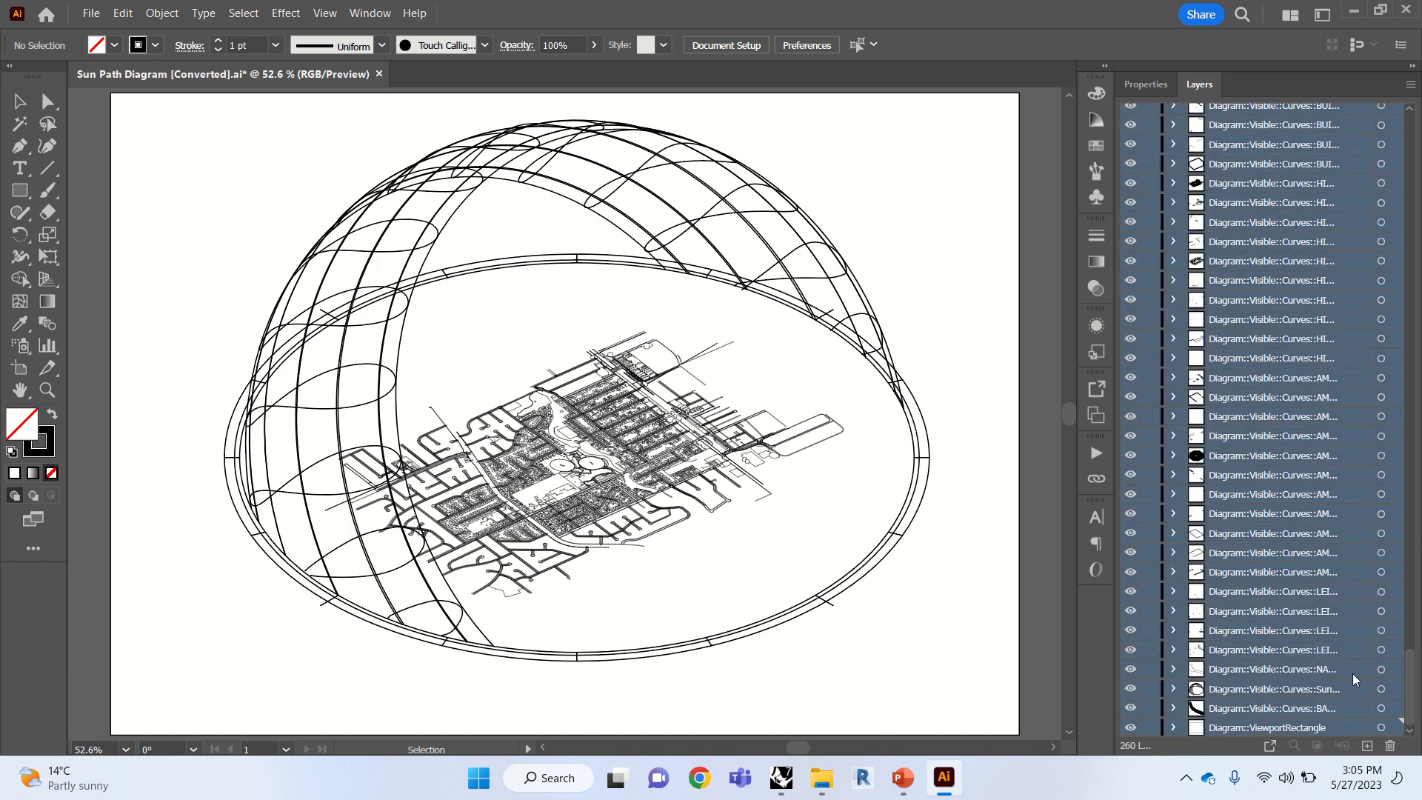
left_click(1380, 689)
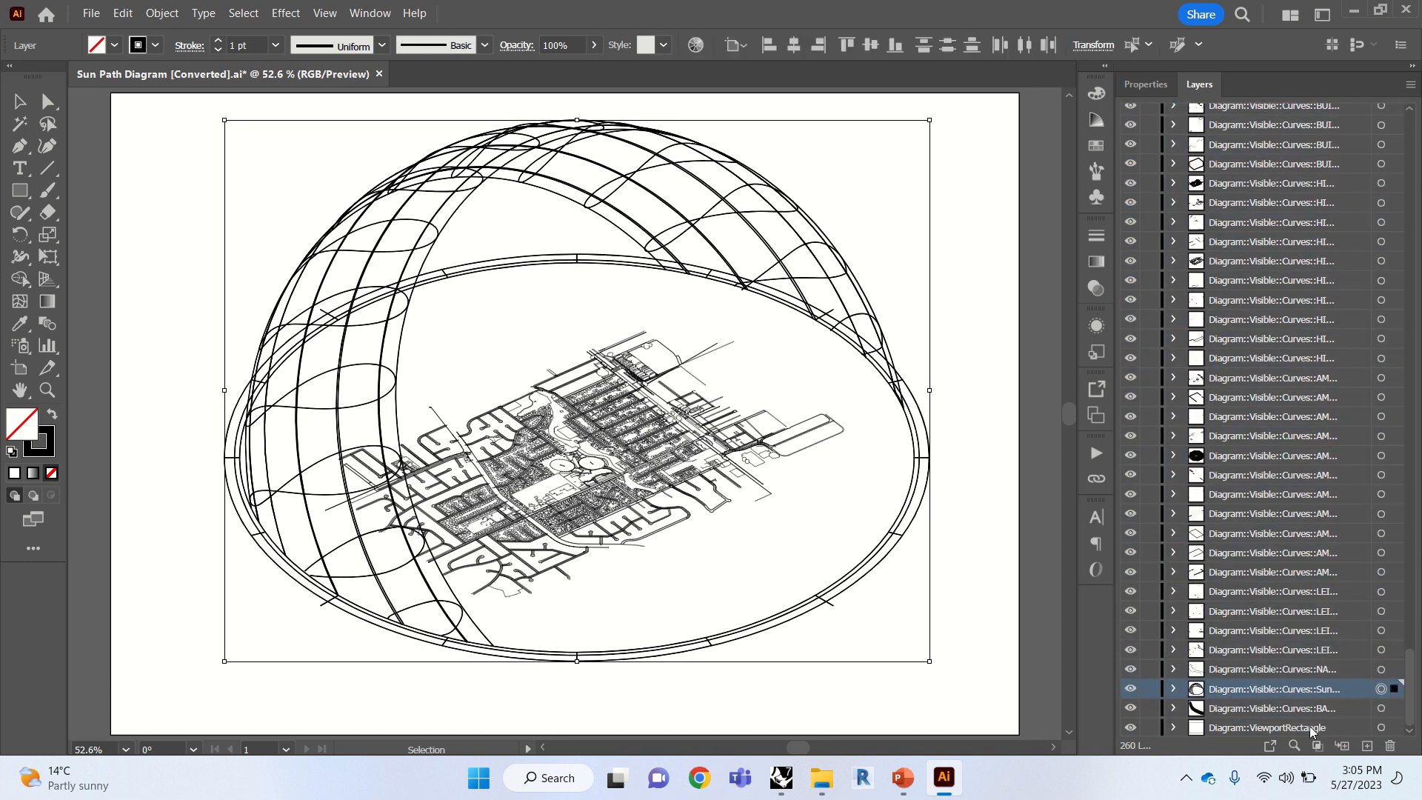
left_click(1382, 728)
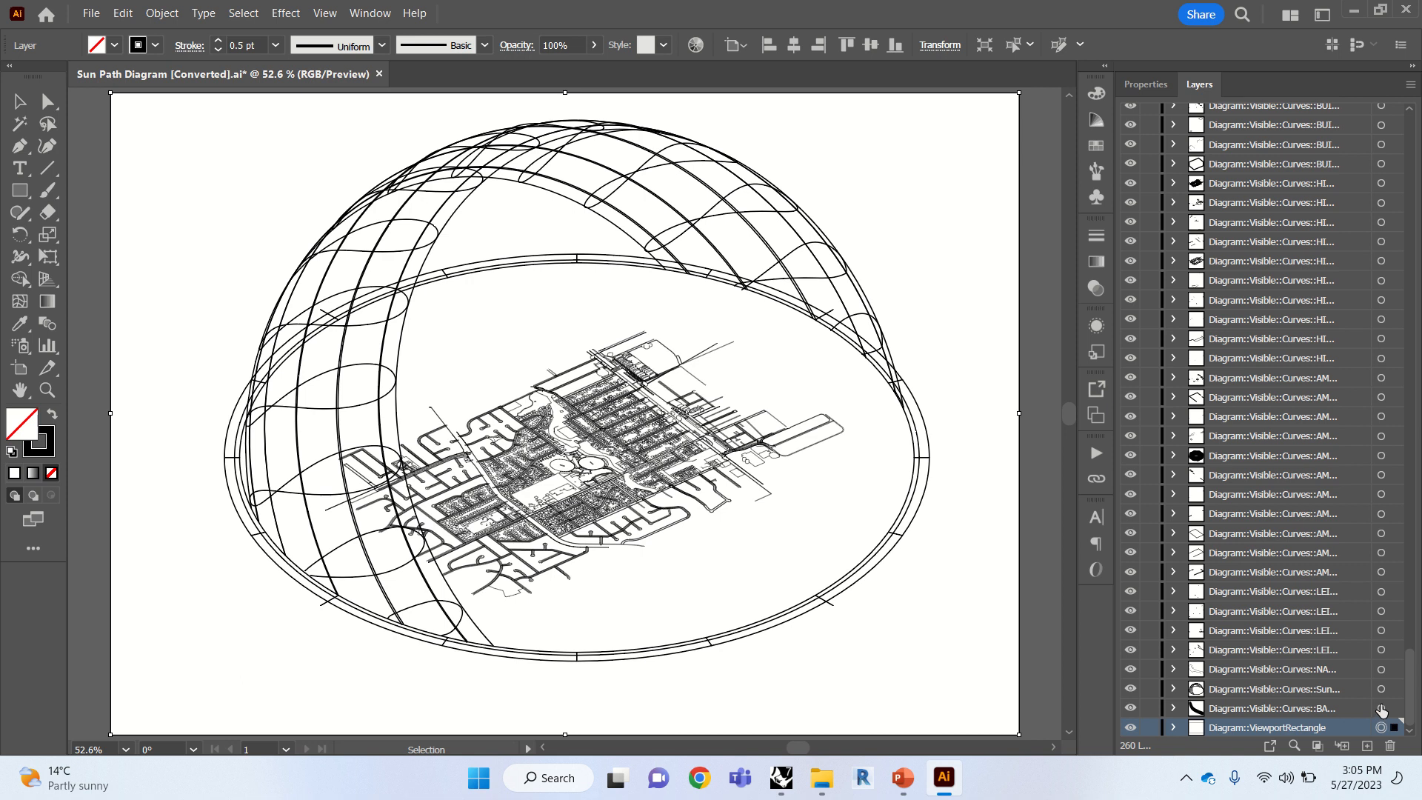
left_click(1381, 690, "shift")
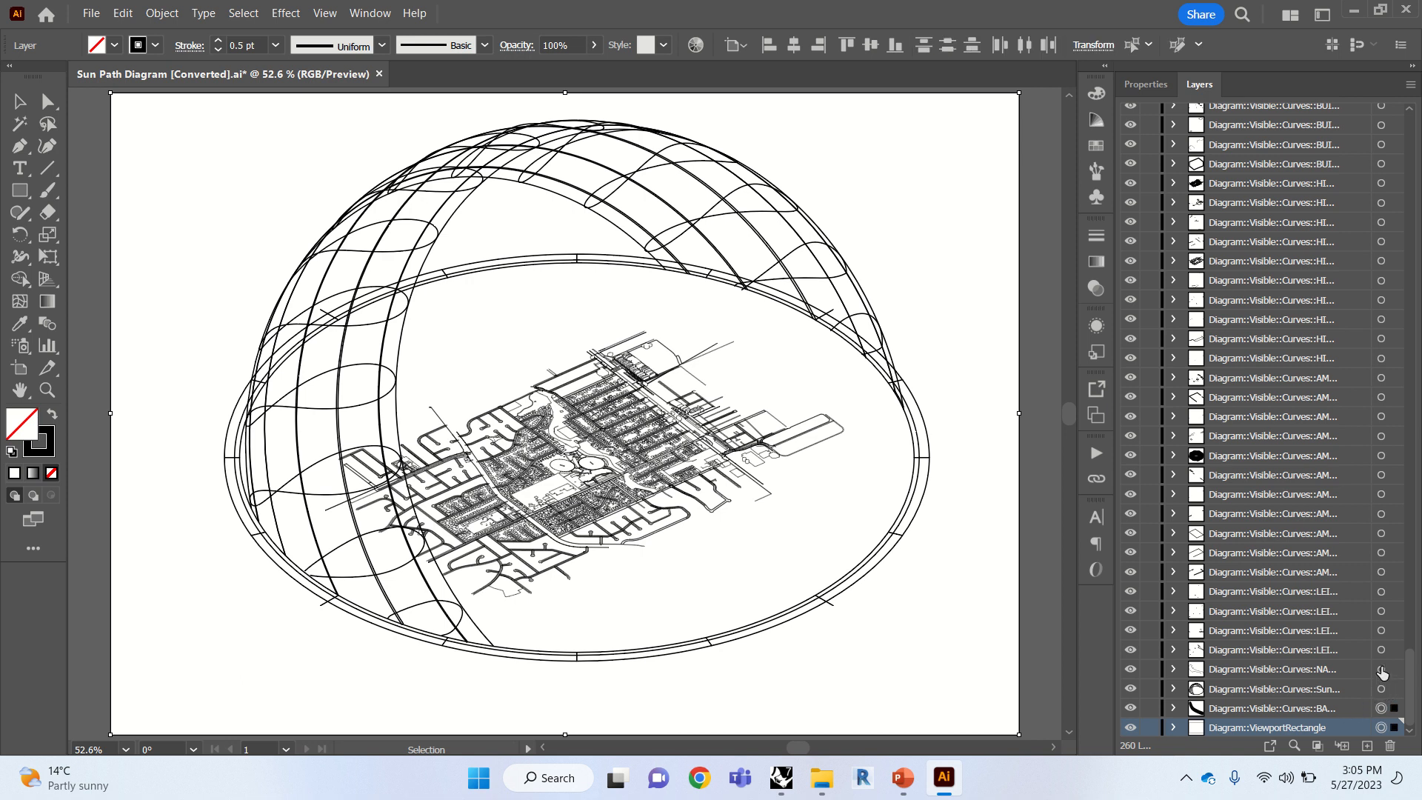
left_click(1383, 671, "shift")
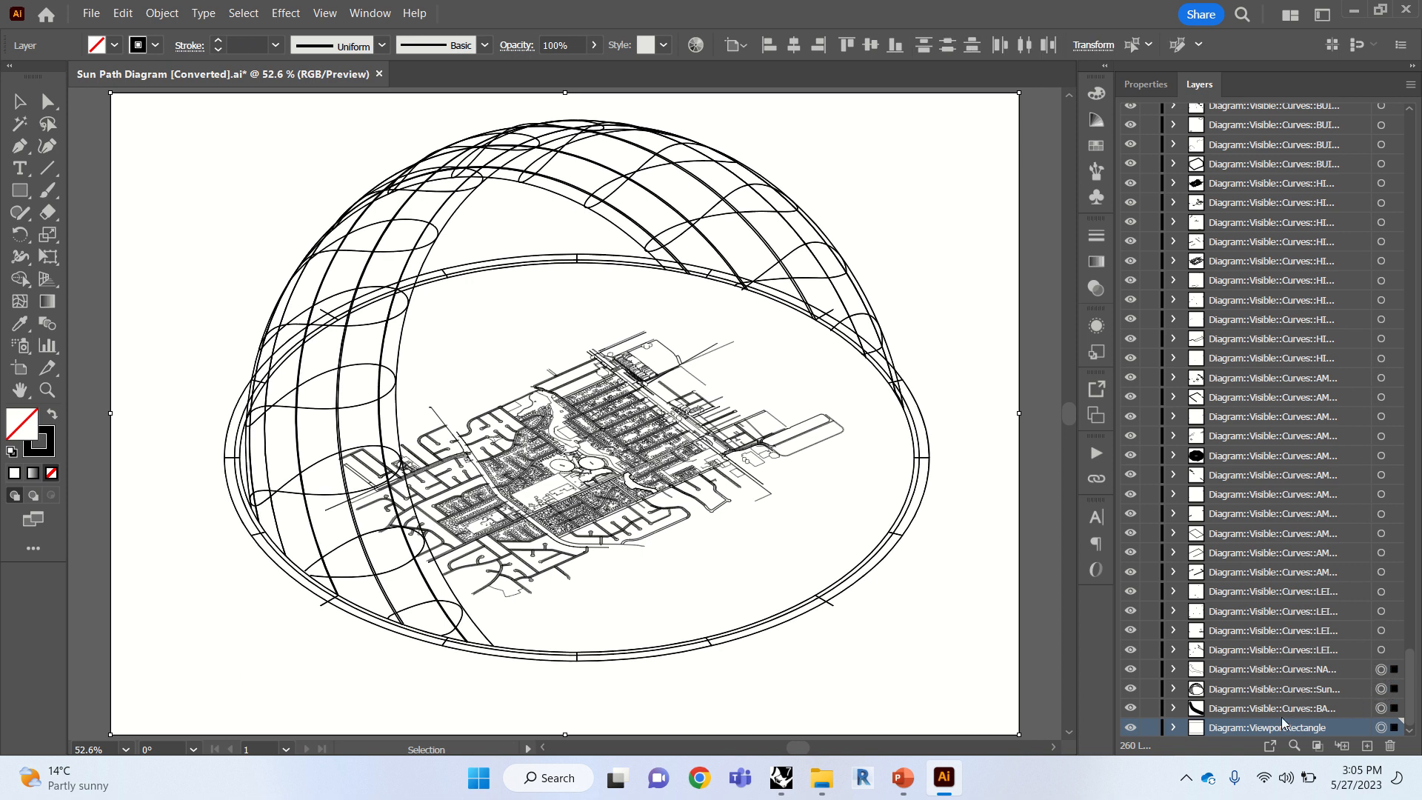
scroll(1256, 555, "up", 8)
scroll(1242, 460, "up", 4)
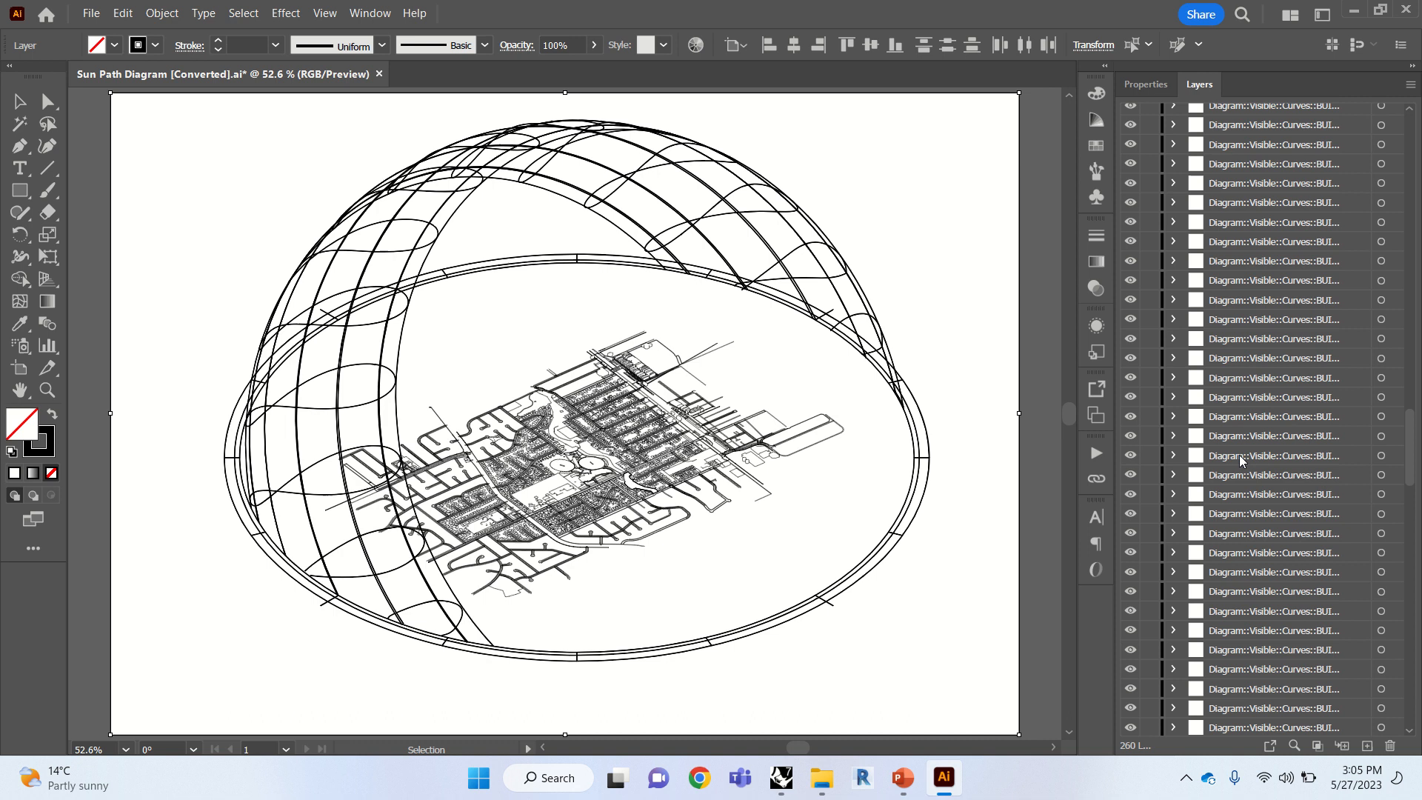
scroll(1242, 460, "up", 4)
scroll(1243, 459, "up", 4)
scroll(1242, 459, "up", 4)
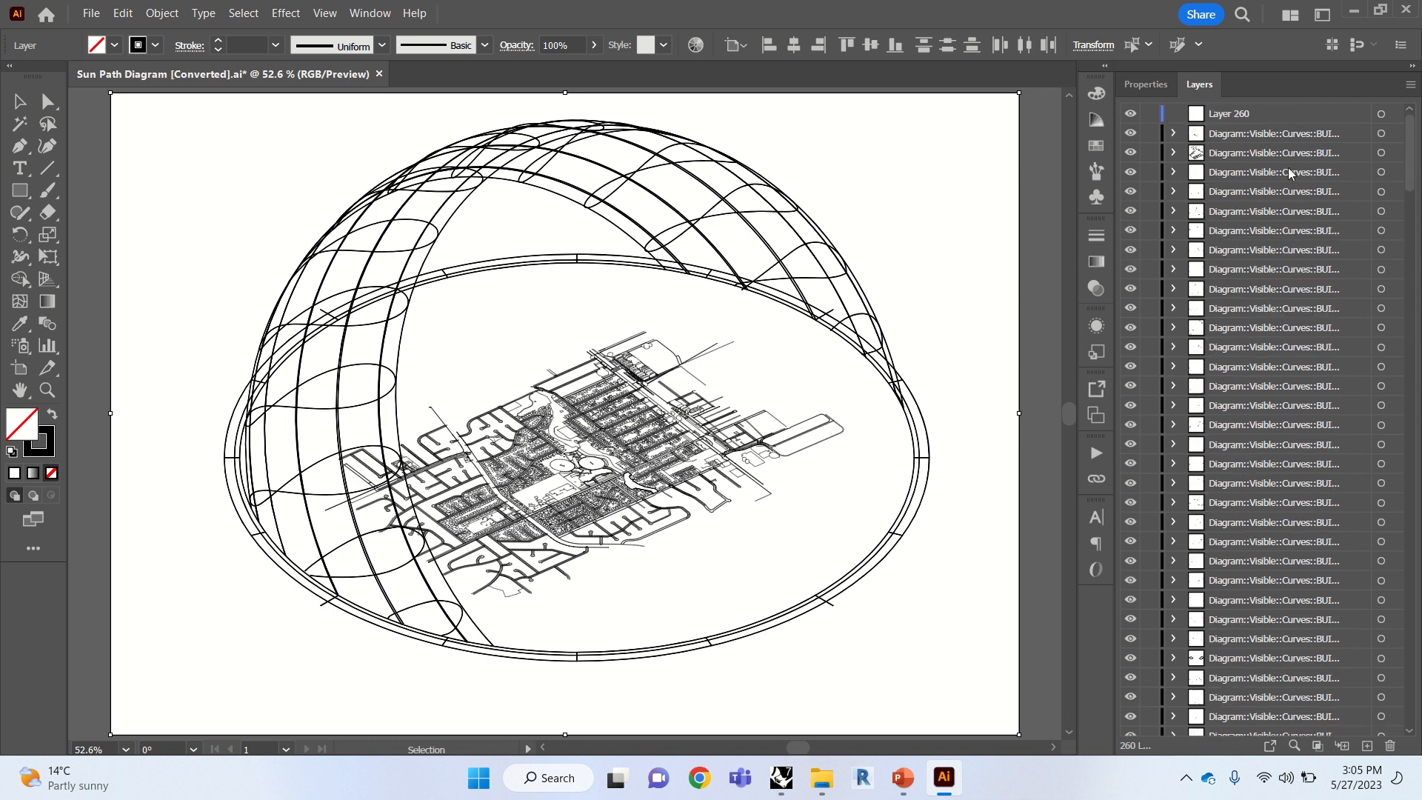
Select the site curve layers, exclude the sun path curves, and move them into Layer 260
left_click(1280, 134, "shift")
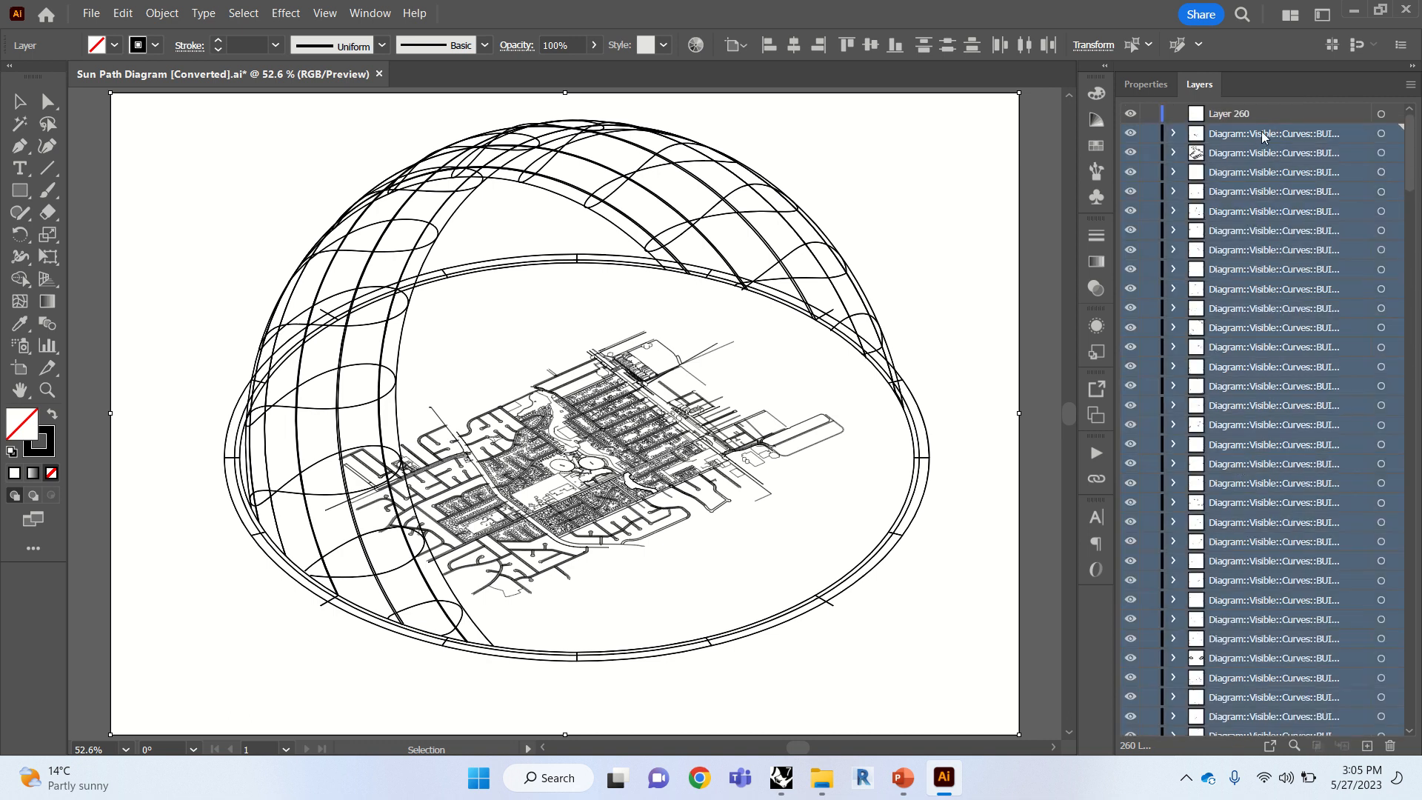
scroll(1304, 225, "down", 4)
scroll(1303, 334, "down", 4)
left_click_drag(1413, 296, 1409, 728)
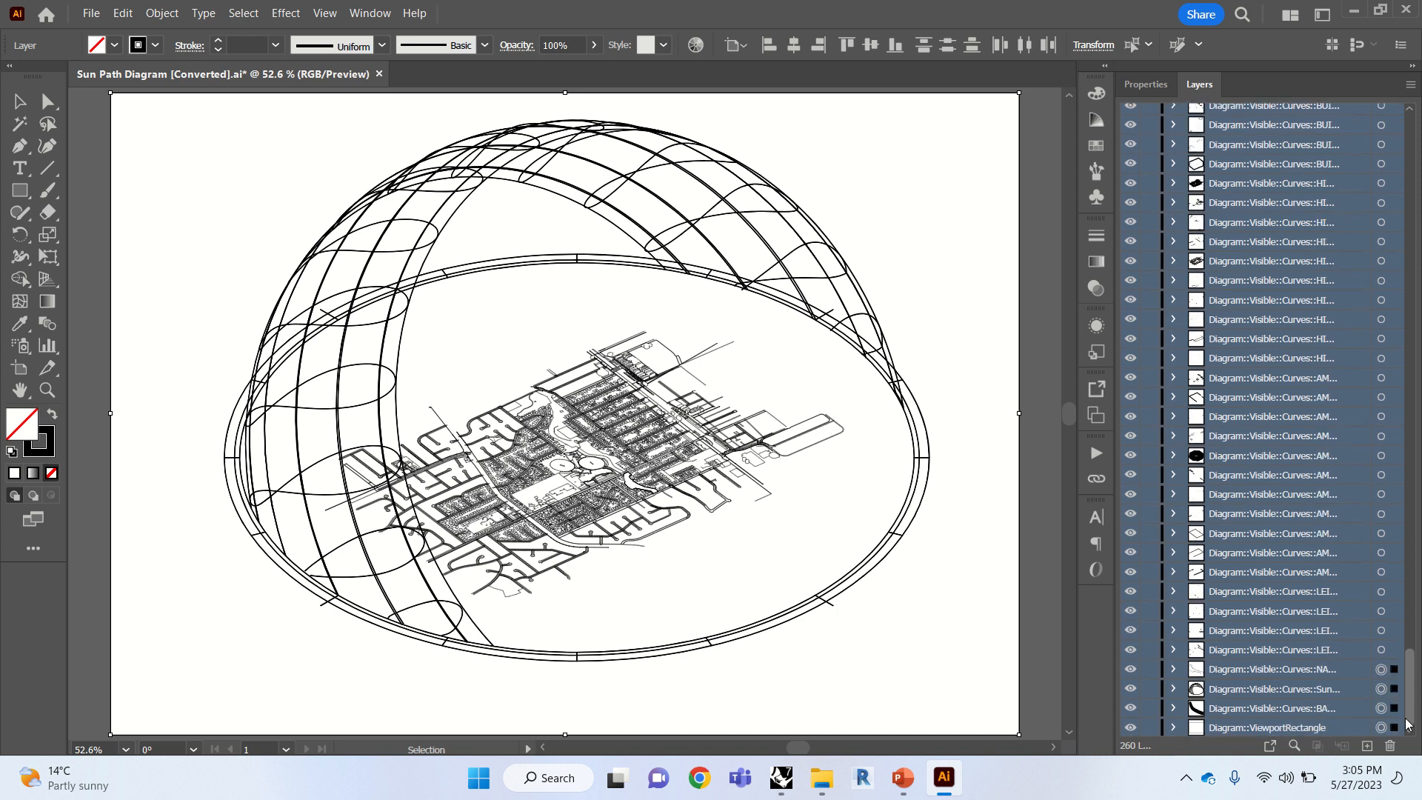
left_click(1222, 696, "ctrl")
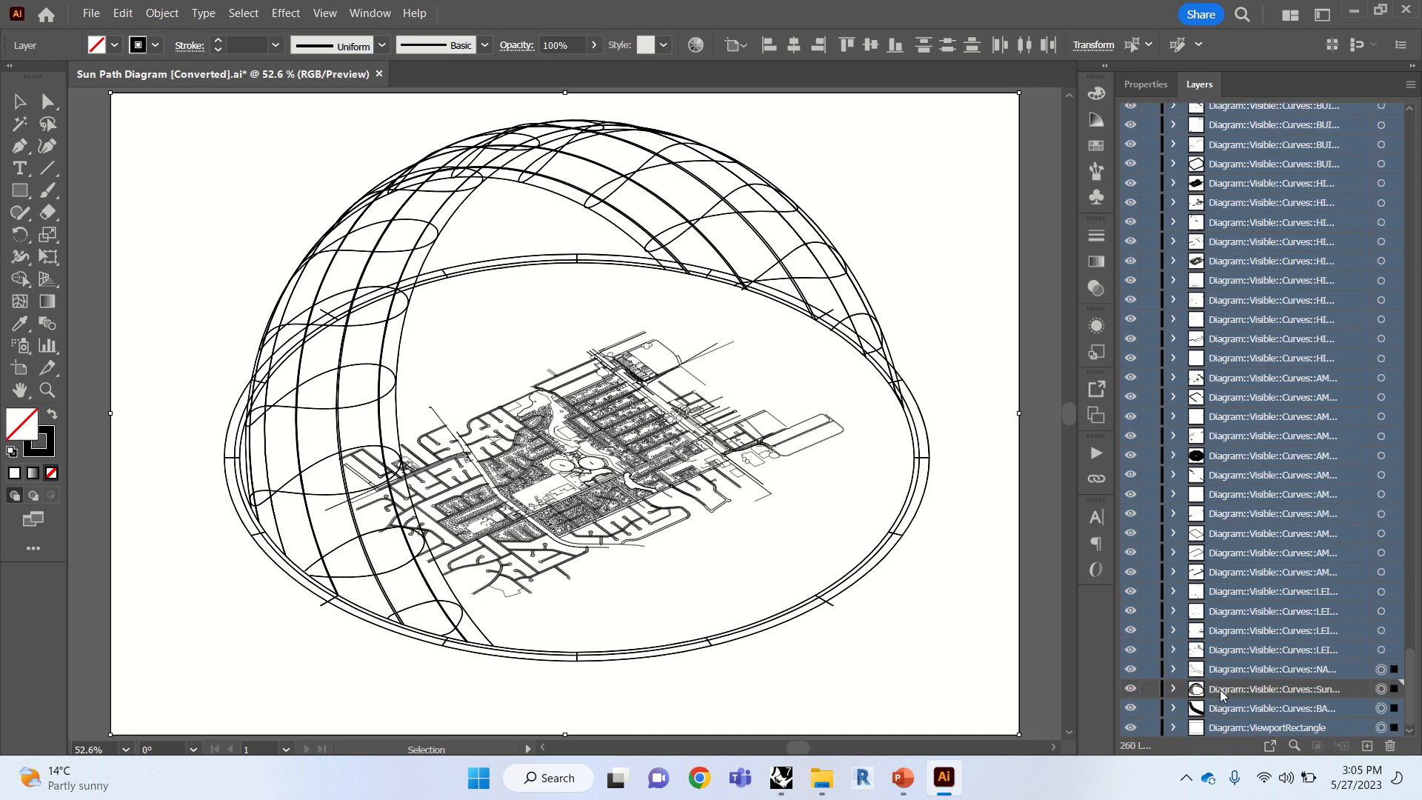
scroll(1334, 500, "up", 5)
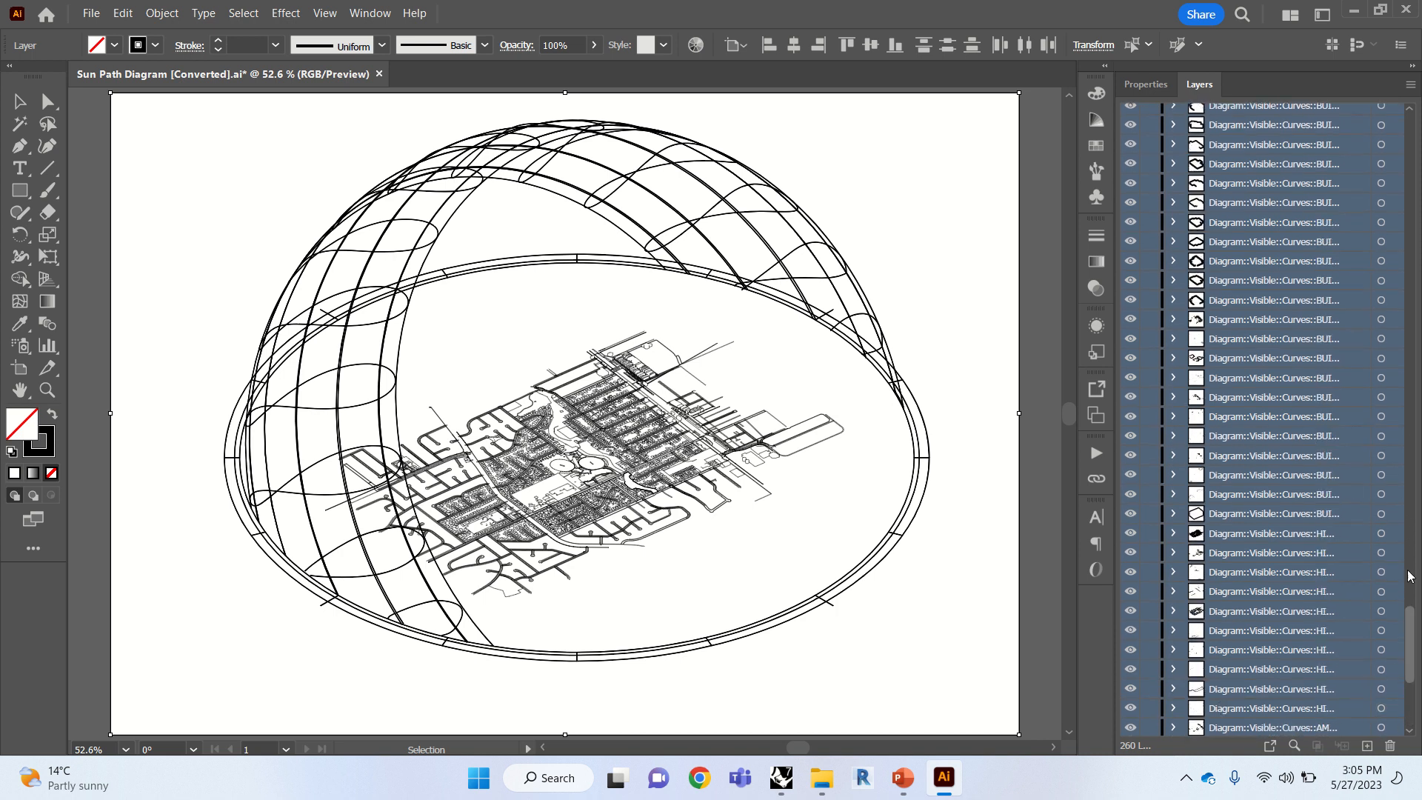
left_click_drag(1409, 622, 1410, 117)
left_click_drag(1263, 140, 1234, 115)
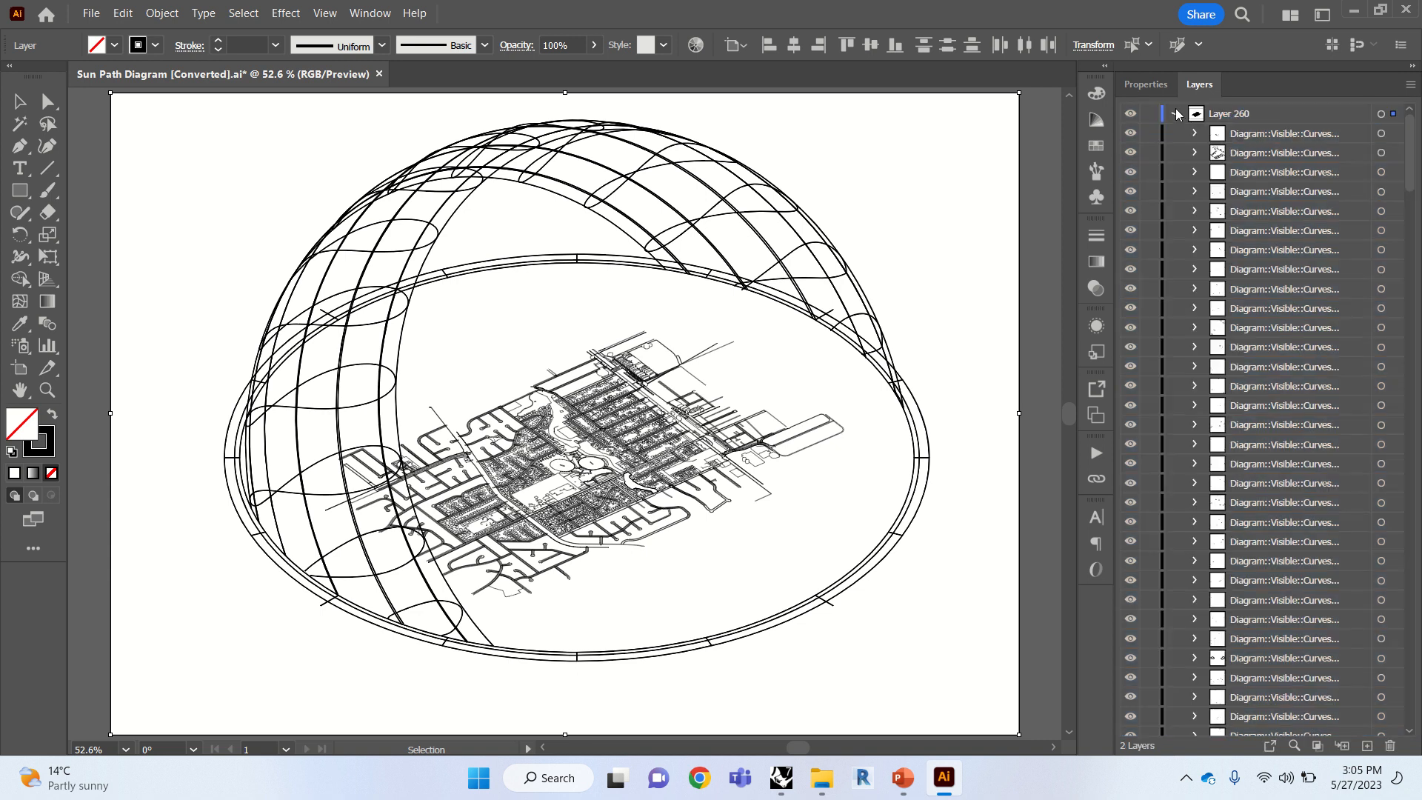
Collapse and lock Layer 260, add a new layer, and create an N text frame at the top left
left_click(1177, 113)
left_click(1368, 746)
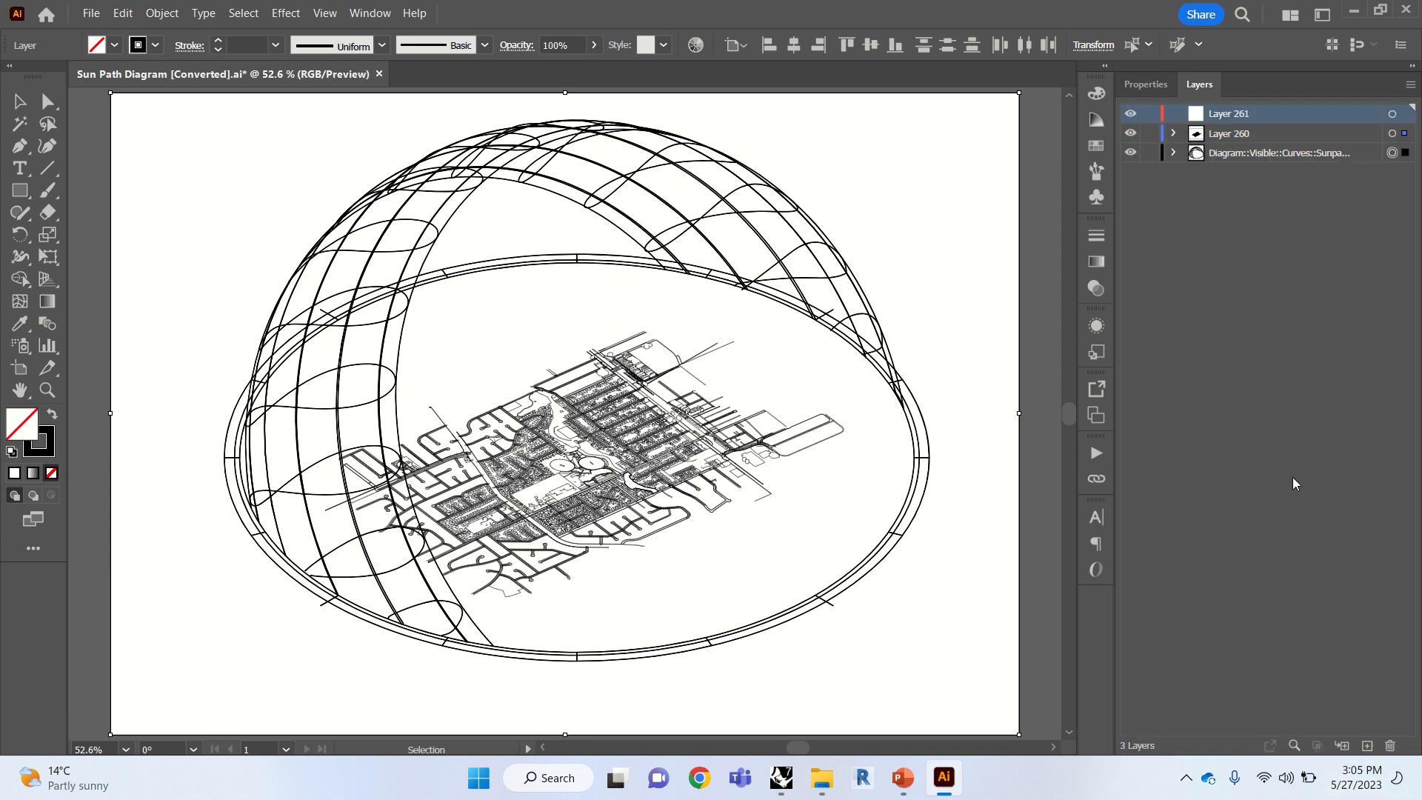
left_click(1159, 134)
left_click(20, 169)
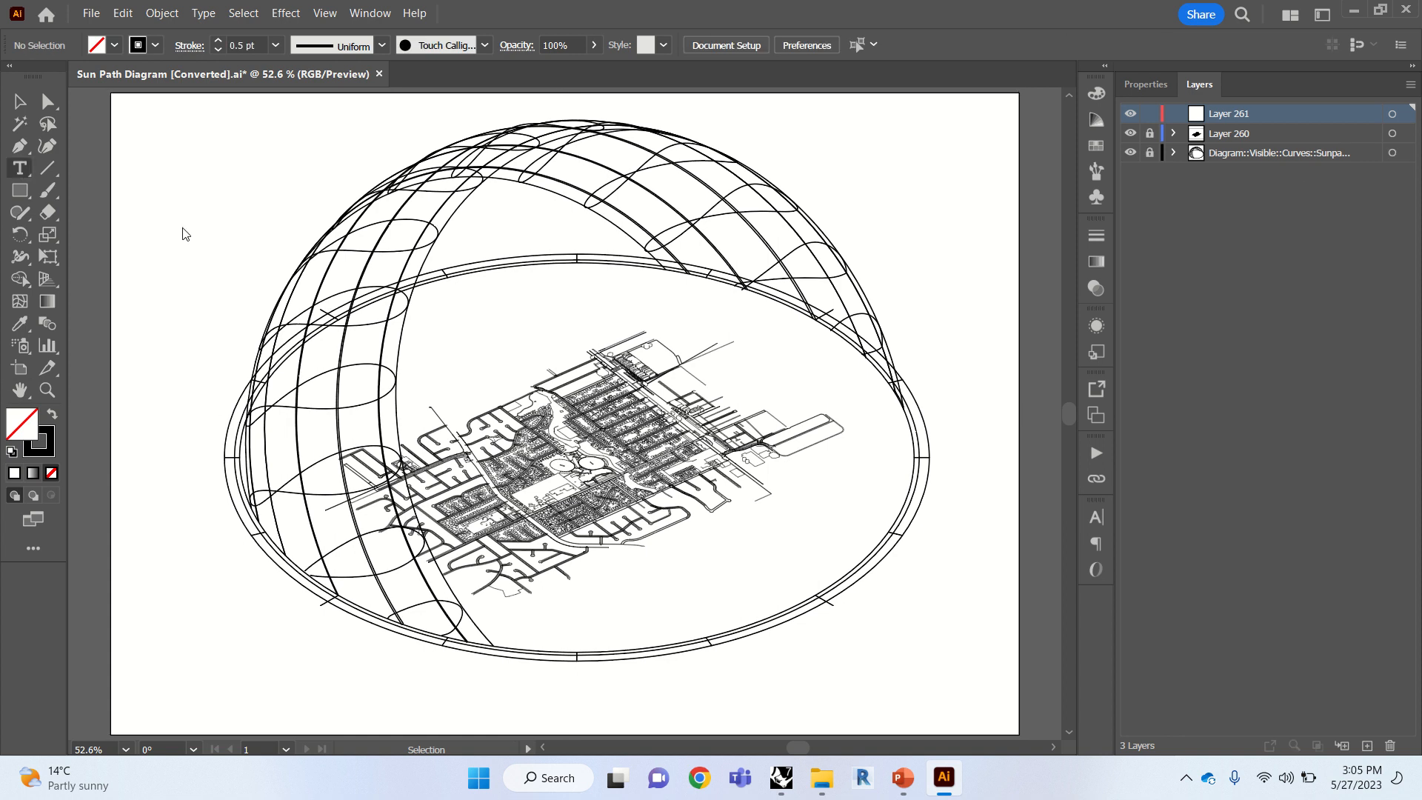
left_click_drag(172, 201, 240, 273)
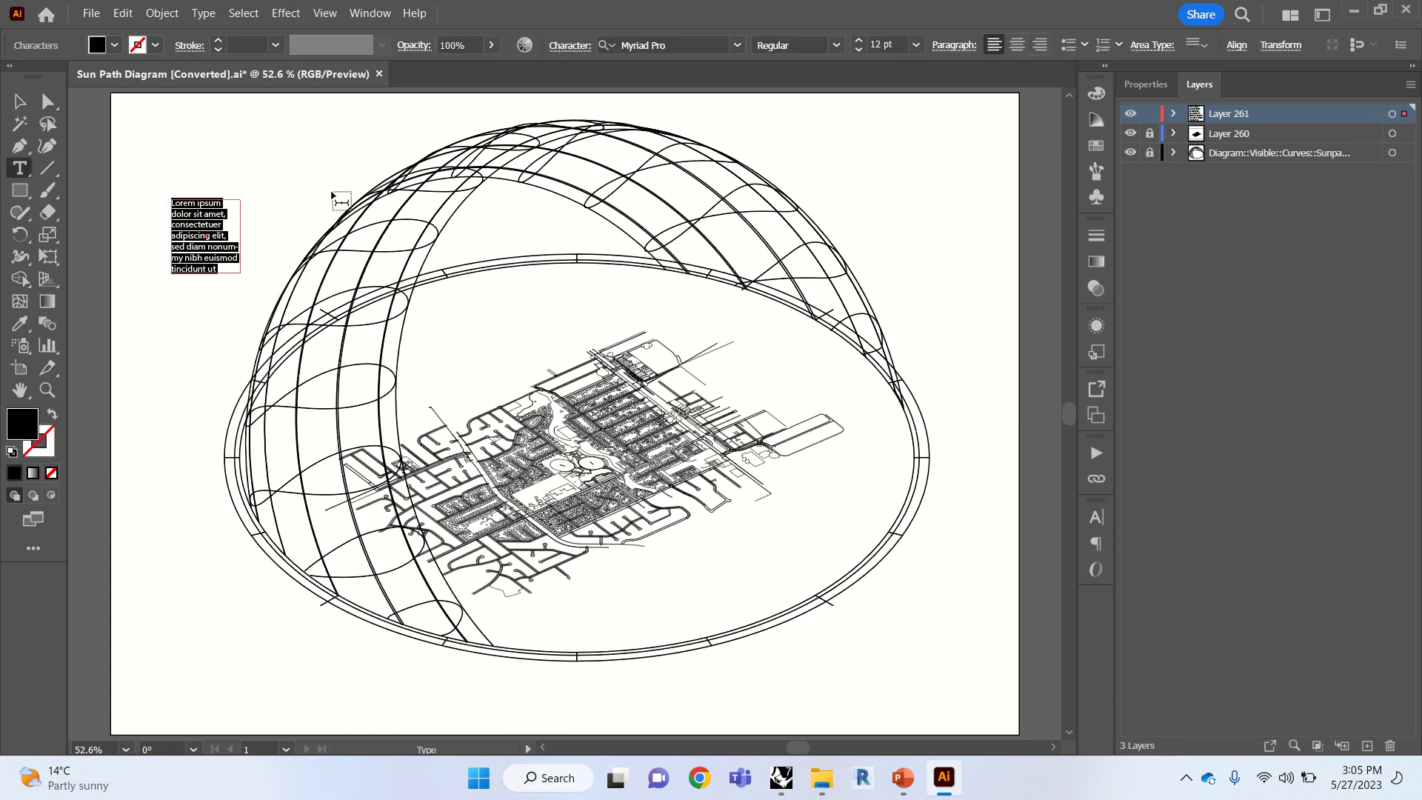
type("N")
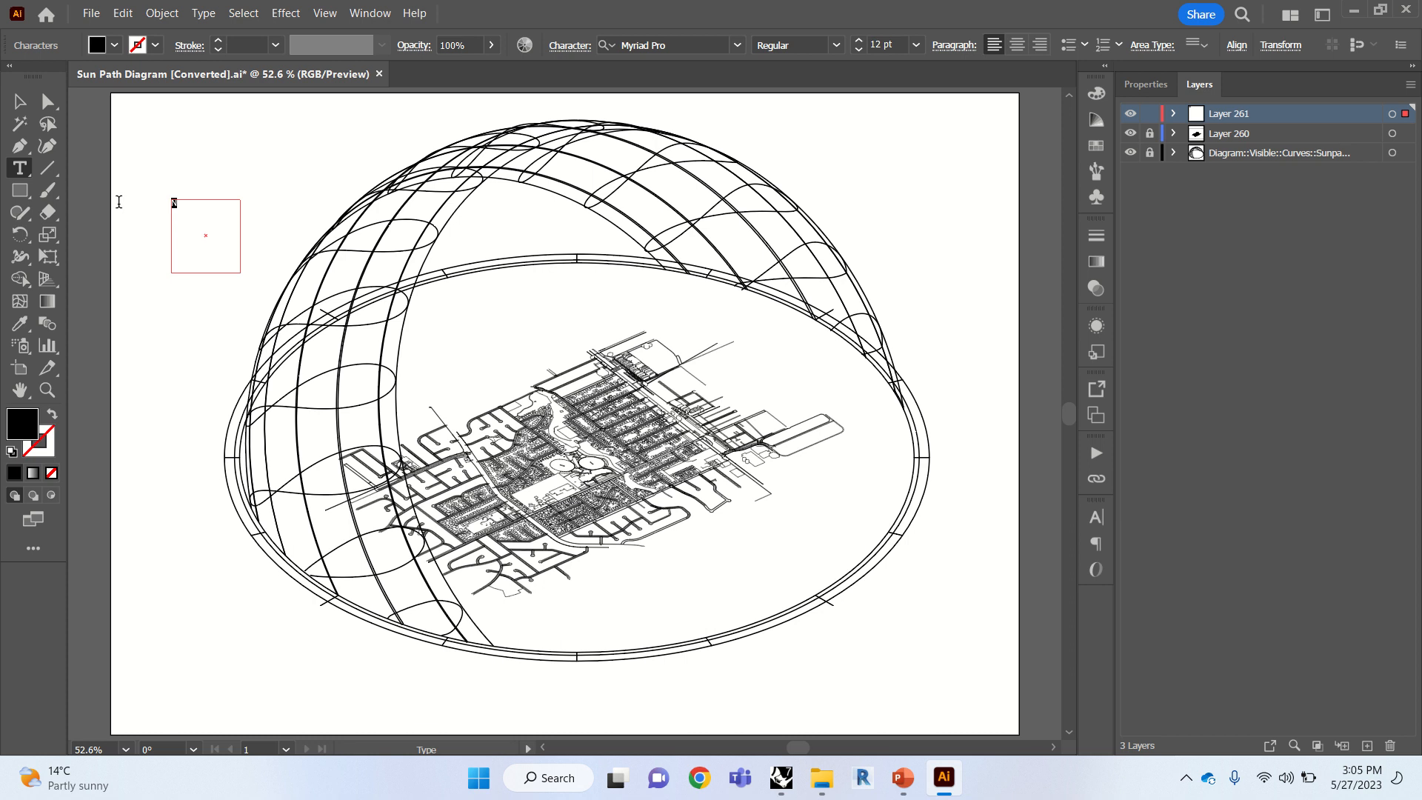
Set the N in Bahnschrift Bold at 50 pt via the Character panel
left_click(1097, 516)
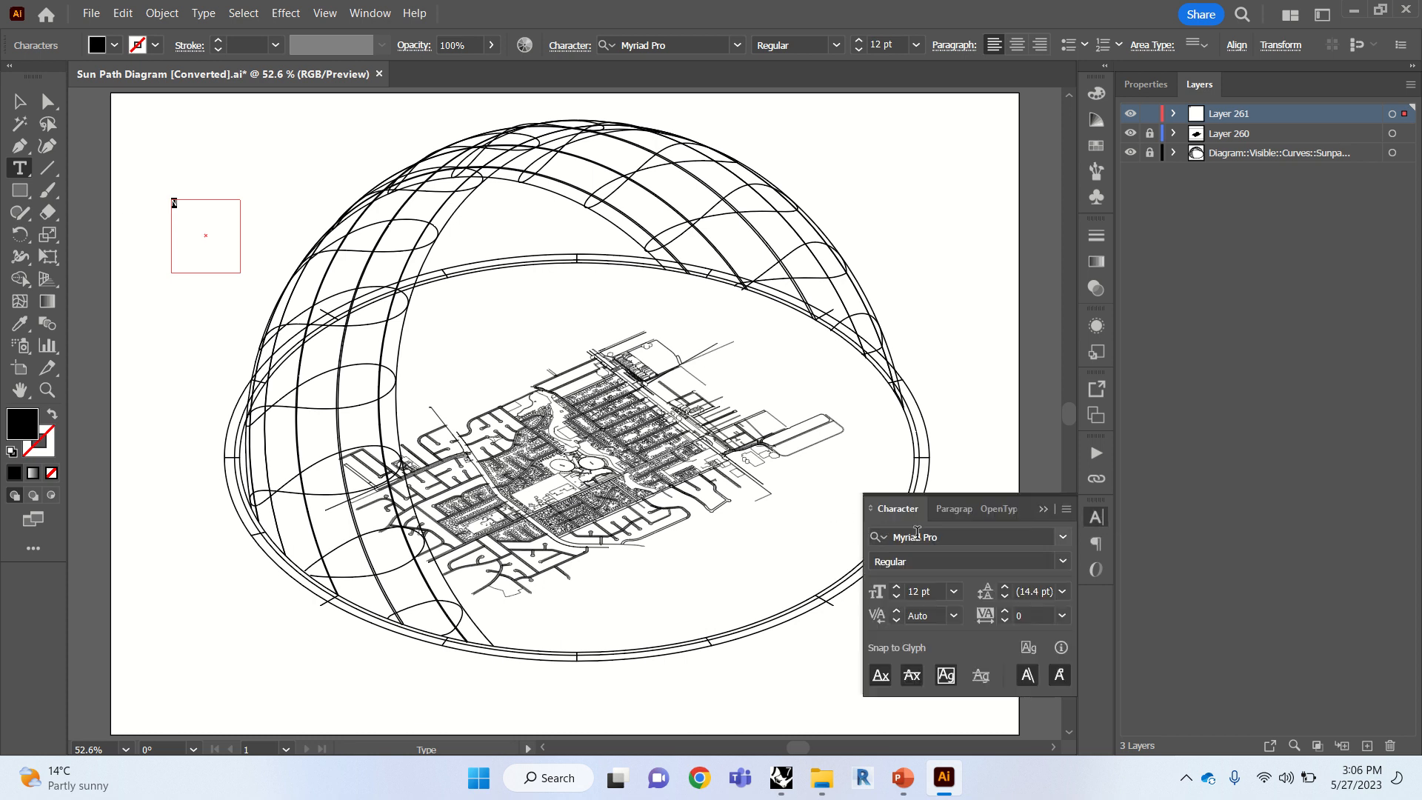
left_click(919, 537)
left_click(987, 655)
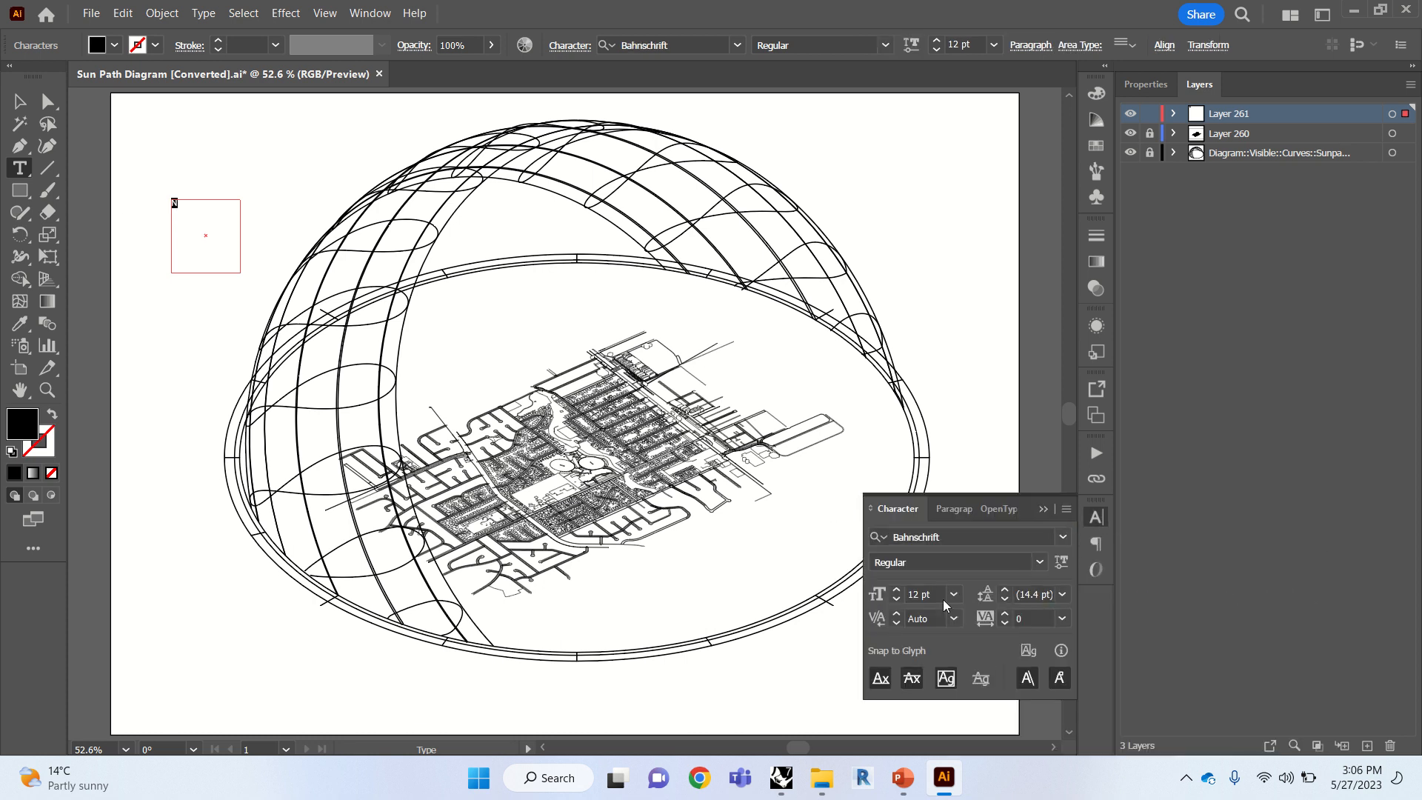
left_click(923, 594)
type("30")
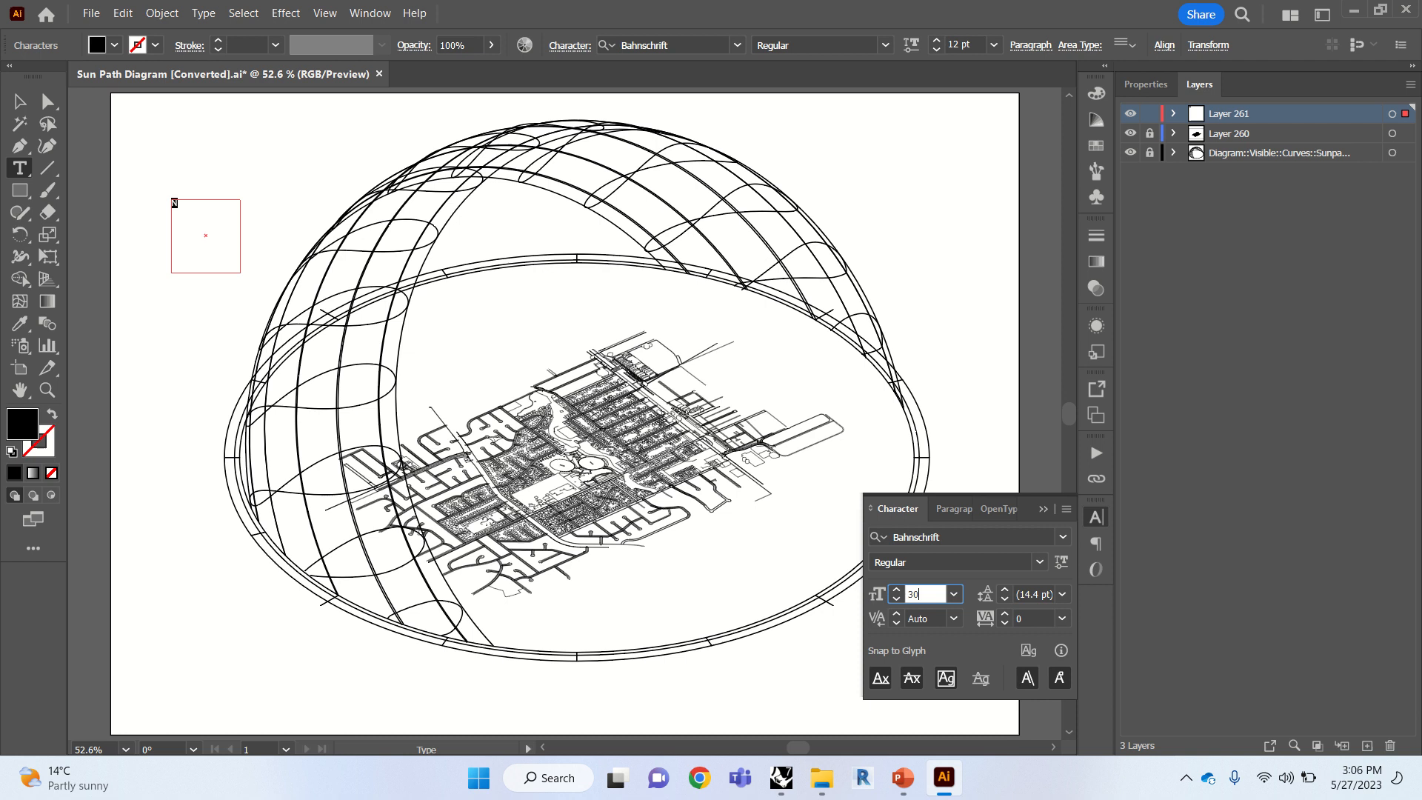
key("Return")
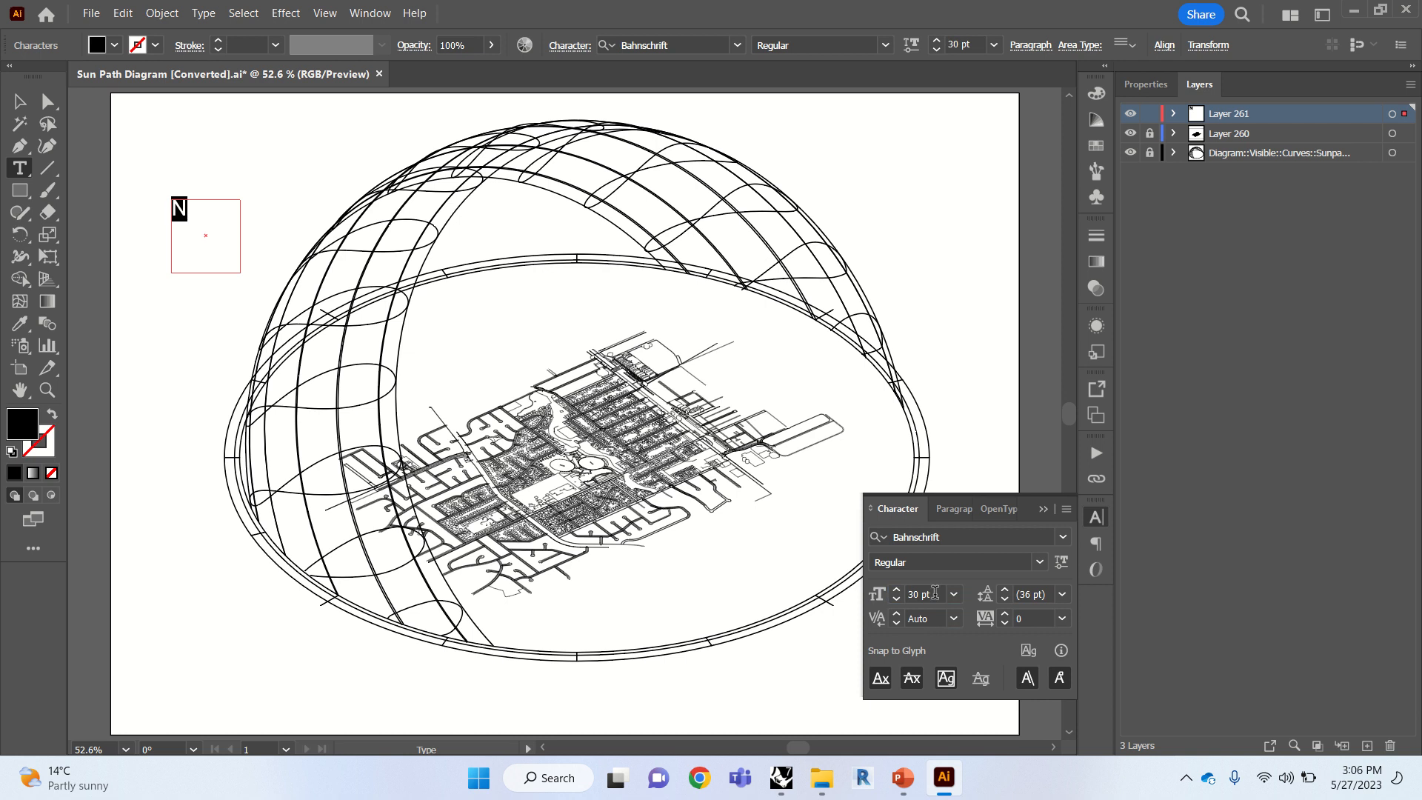
left_click(936, 594)
type("50")
key("Return")
left_click(1040, 562)
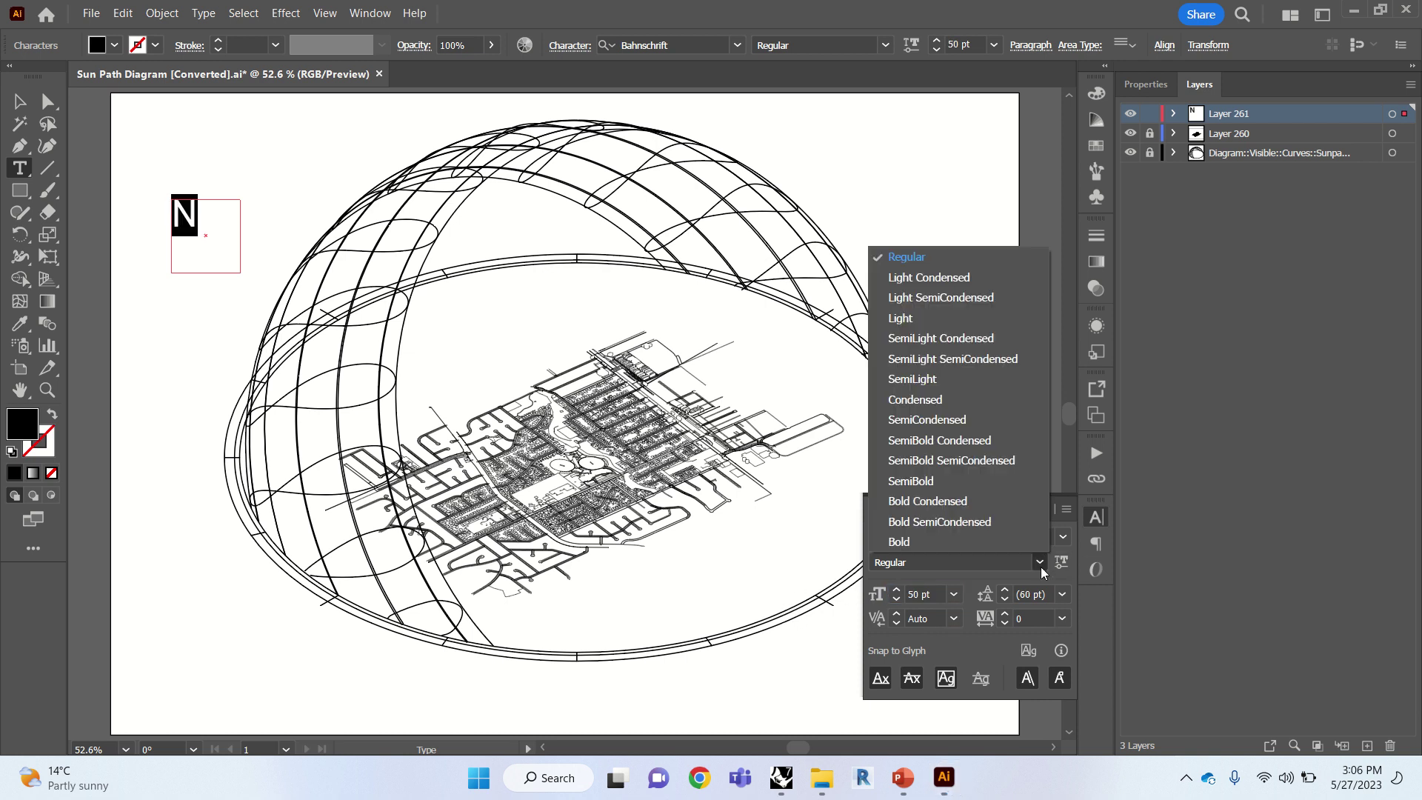
left_click(989, 540)
left_click(1049, 509)
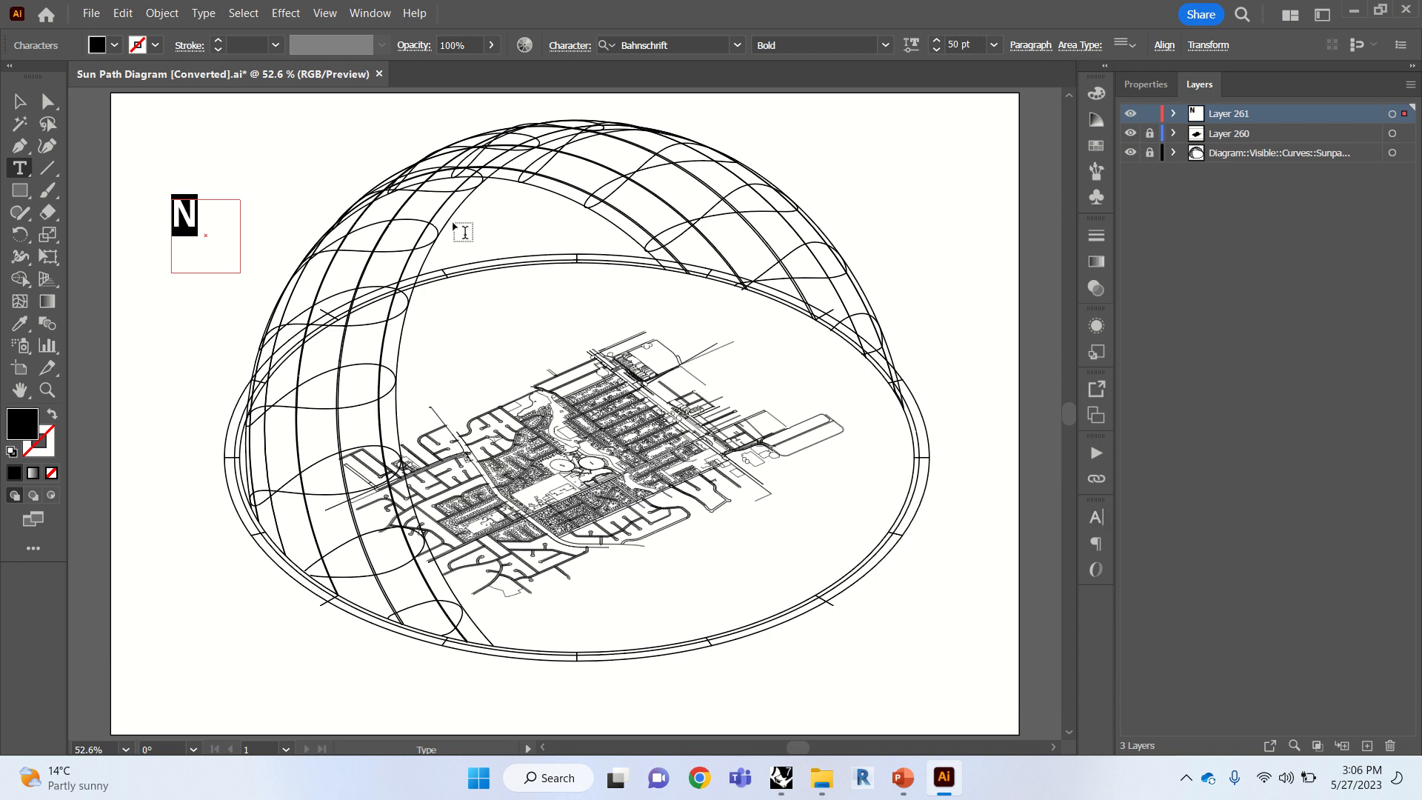
Copy the N downward three times, outline the top N and move it onto the dome's upper left rim
left_click(20, 102)
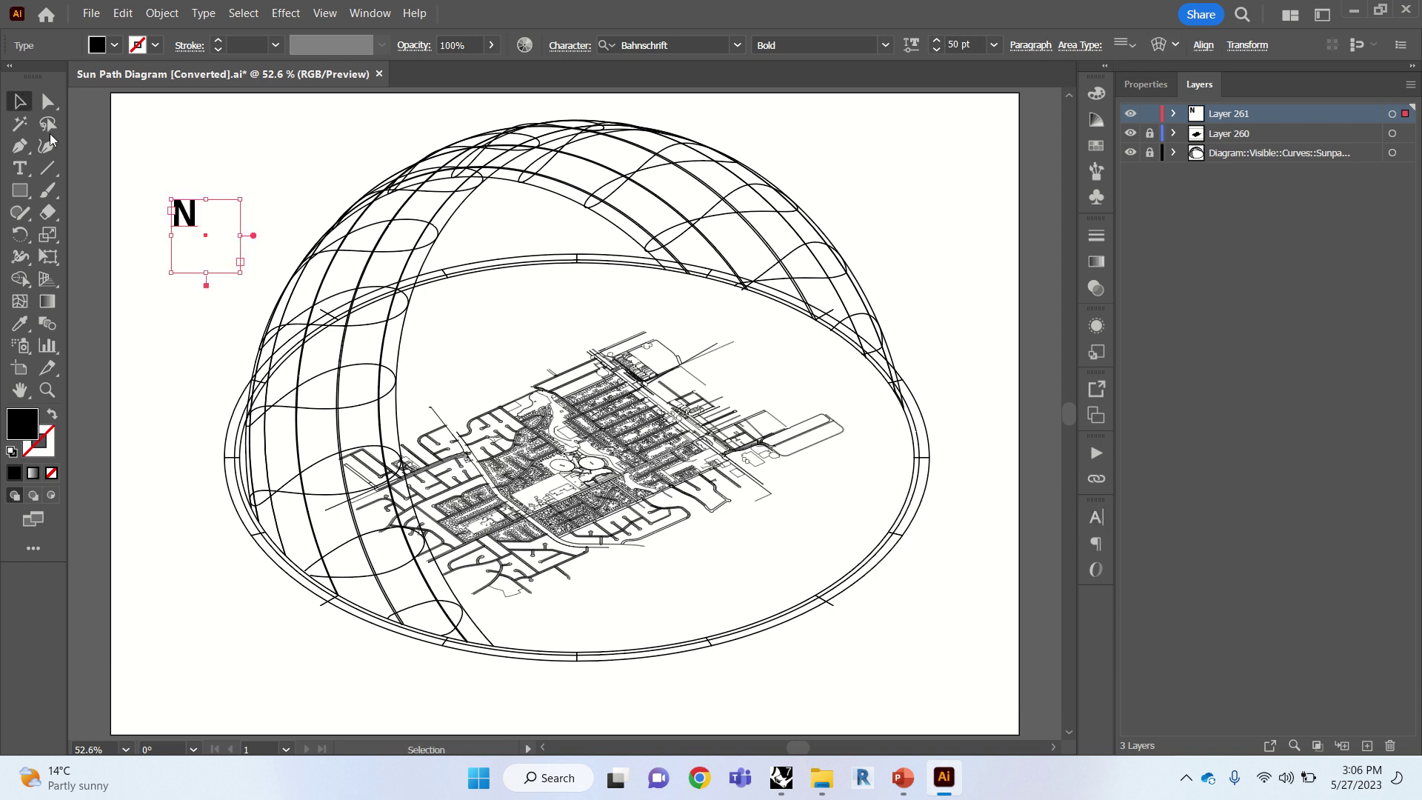
left_click_drag(190, 235, 185, 565, "alt+shift")
left_click(185, 214)
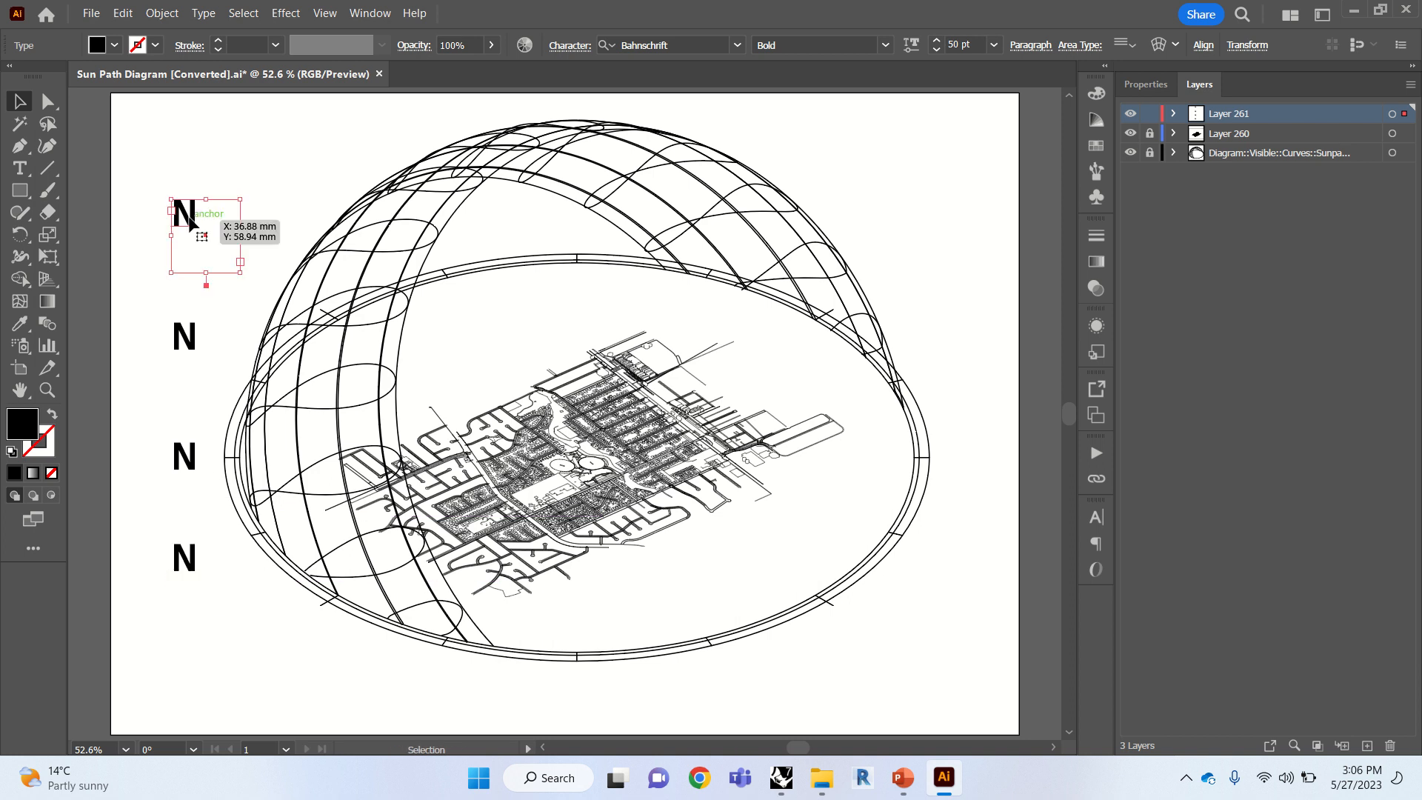
key("ctrl+shift+o")
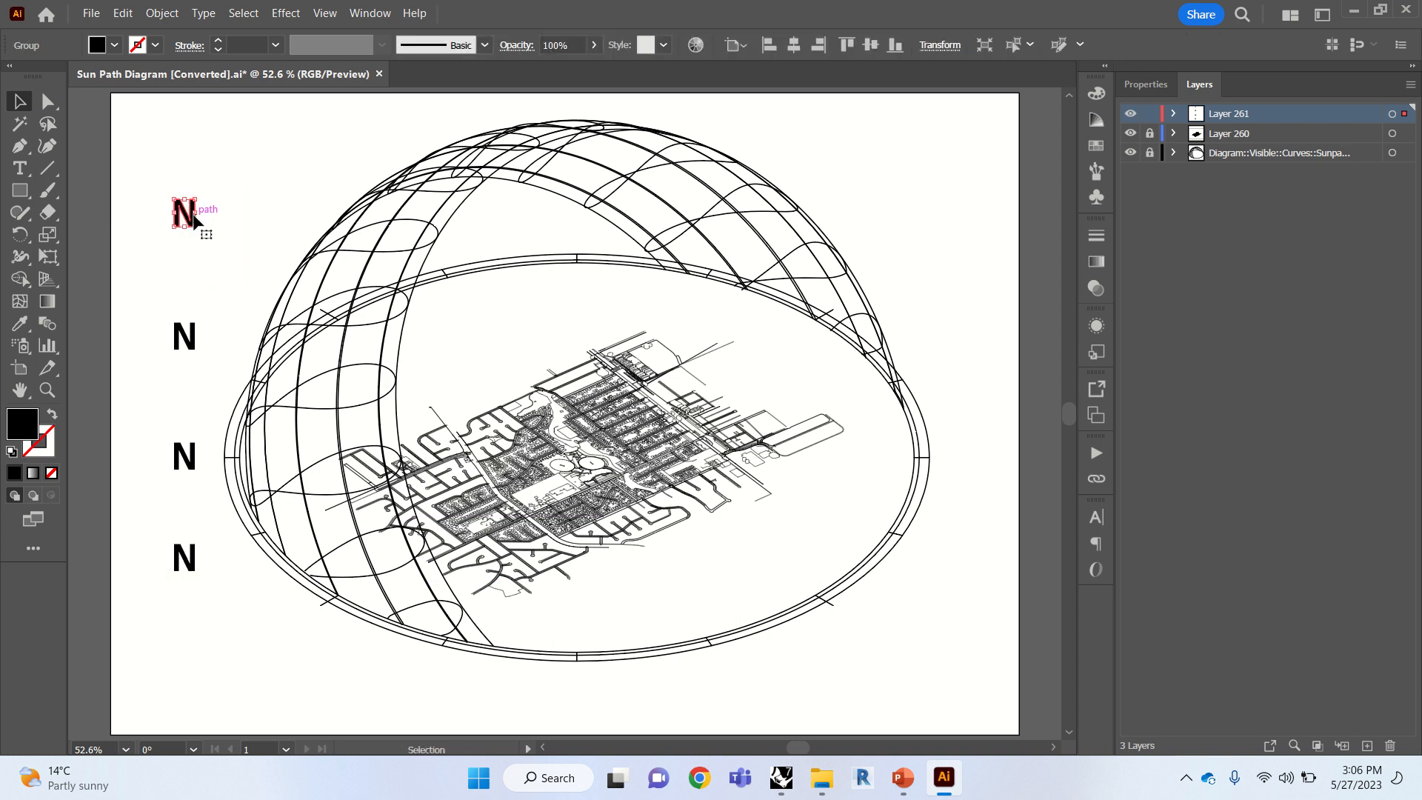
left_click_drag(198, 219, 313, 291)
key("ctrl+z")
left_click_drag(189, 217, 317, 291)
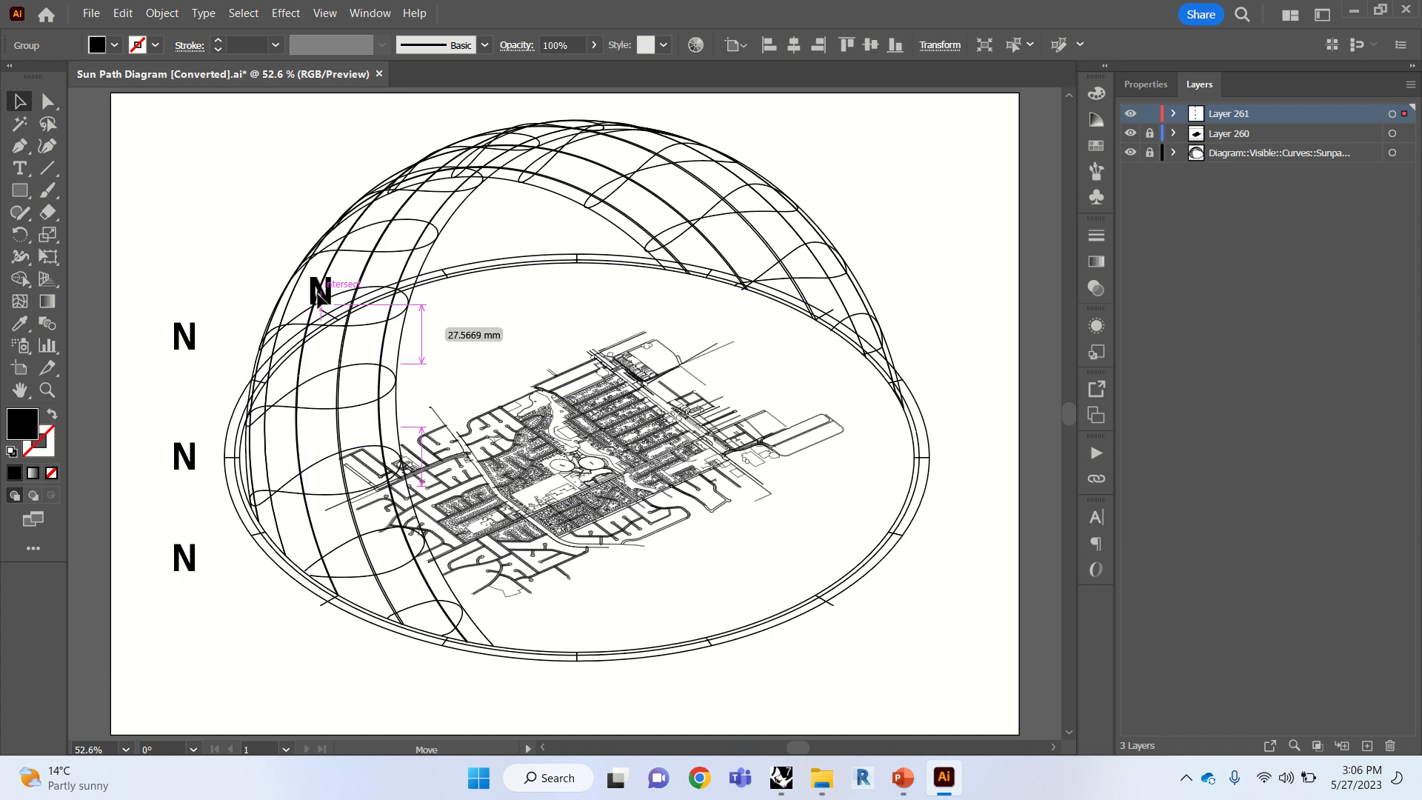
Retype the three copies as E, S and W
double_click(186, 339)
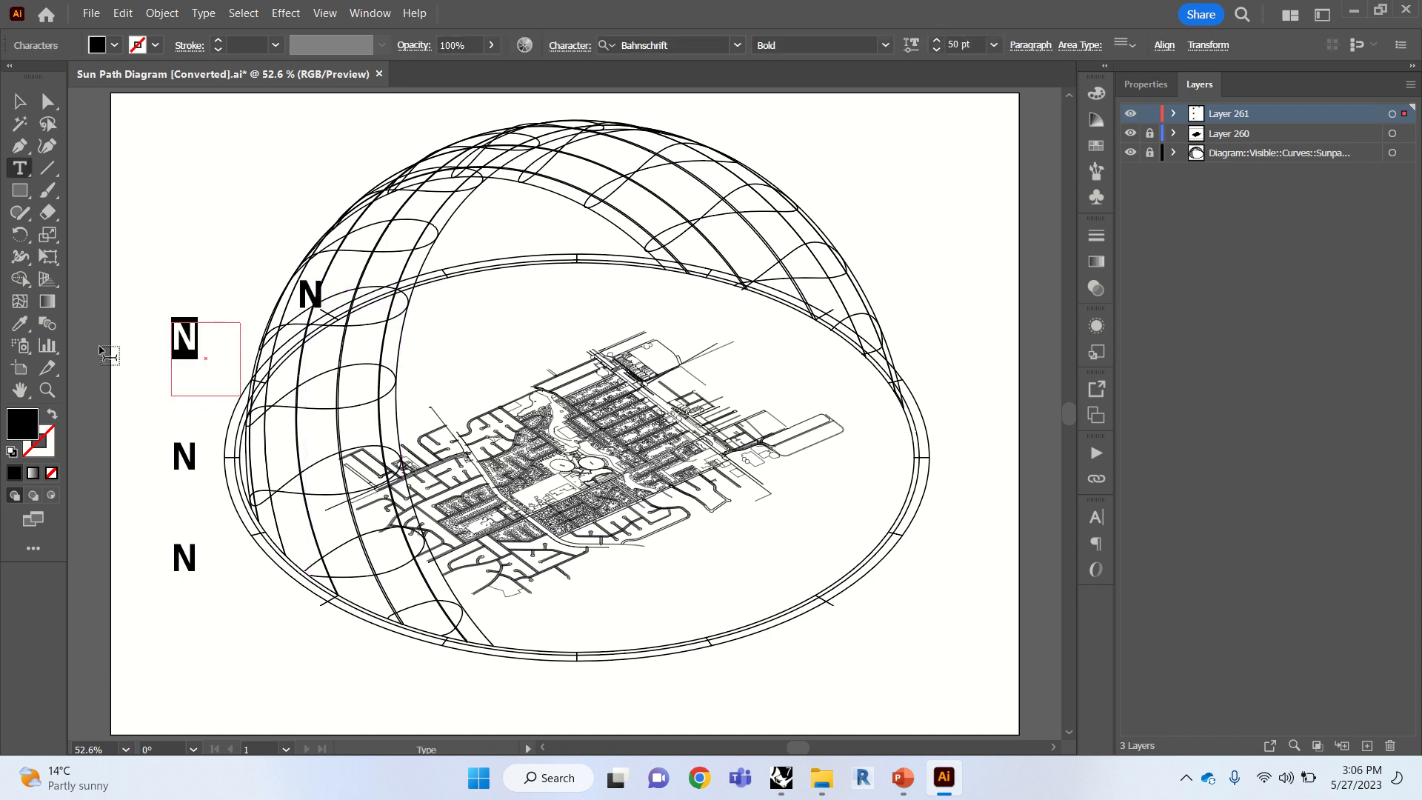
type("E")
double_click(184, 453)
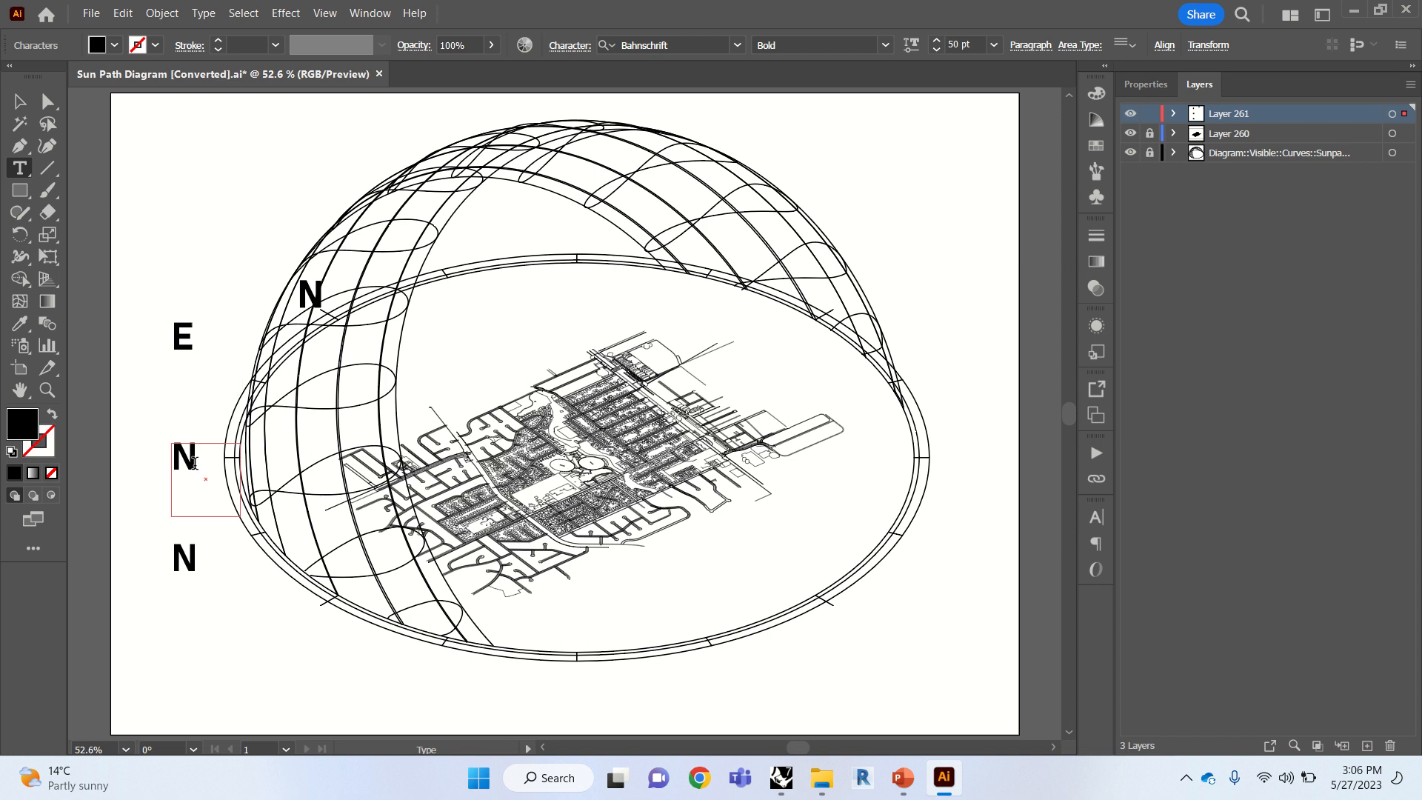
type("S")
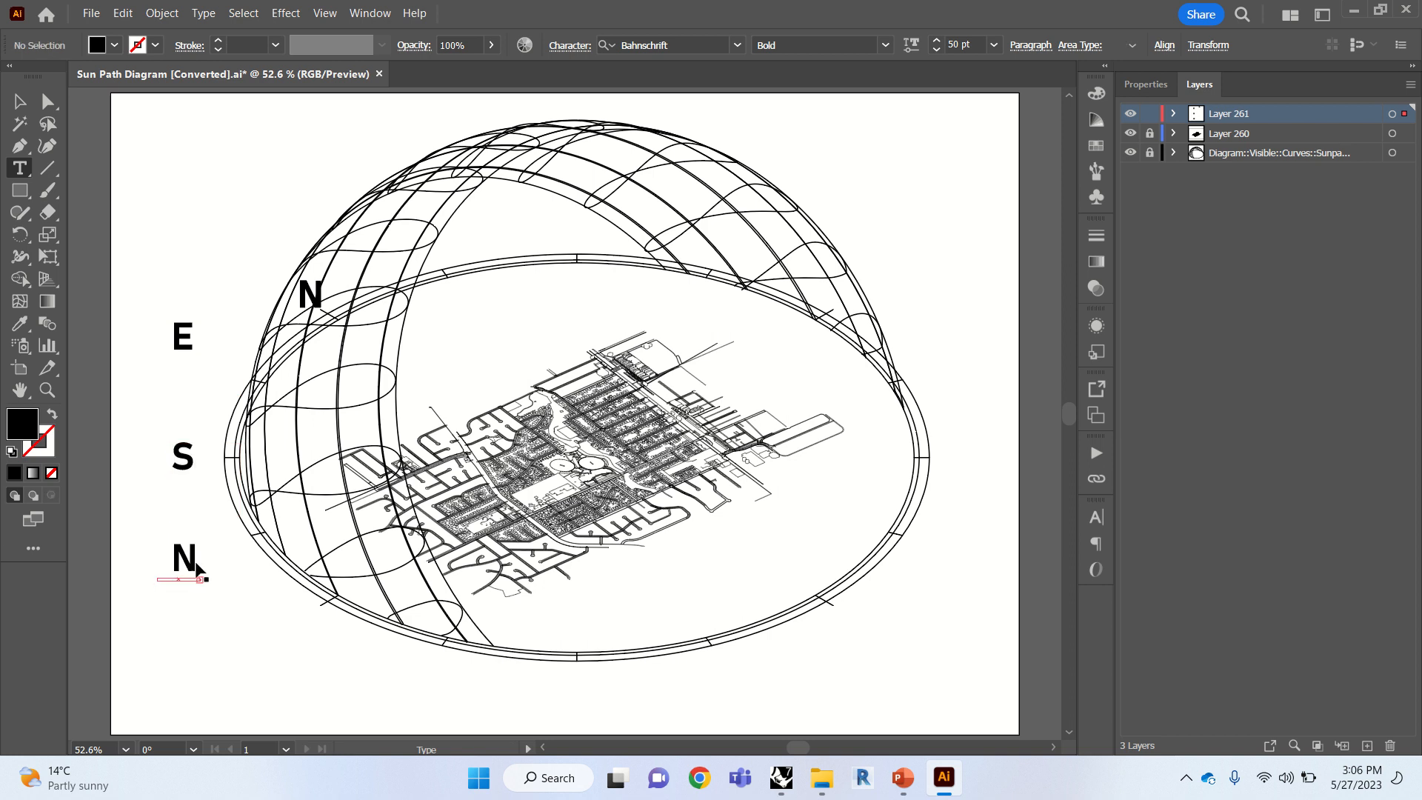
left_click(202, 556)
double_click(186, 557)
type("W")
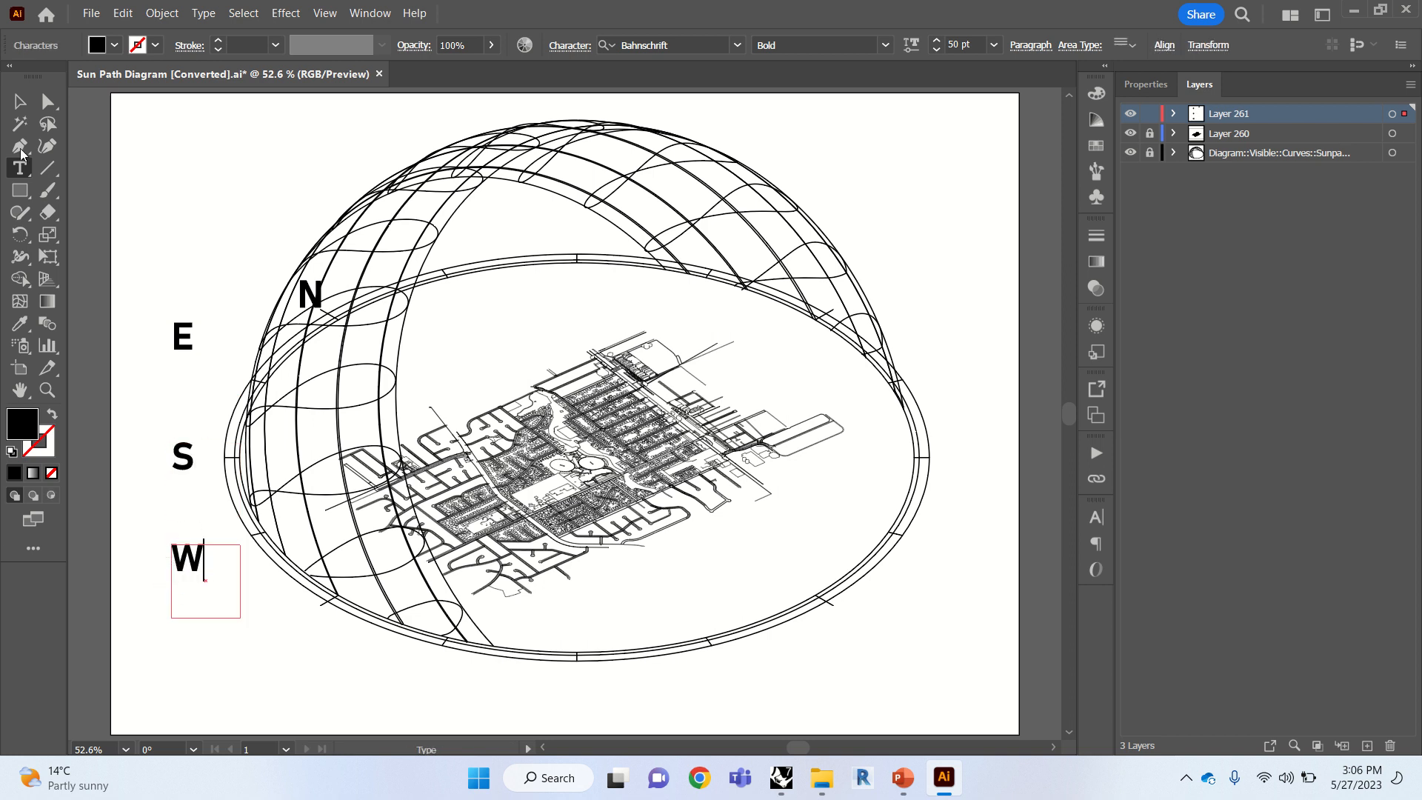
left_click(21, 103)
Outline E, S and W and drag each to its place on the dome's right, lower right and lower left rim
left_click_drag(186, 255, 143, 585)
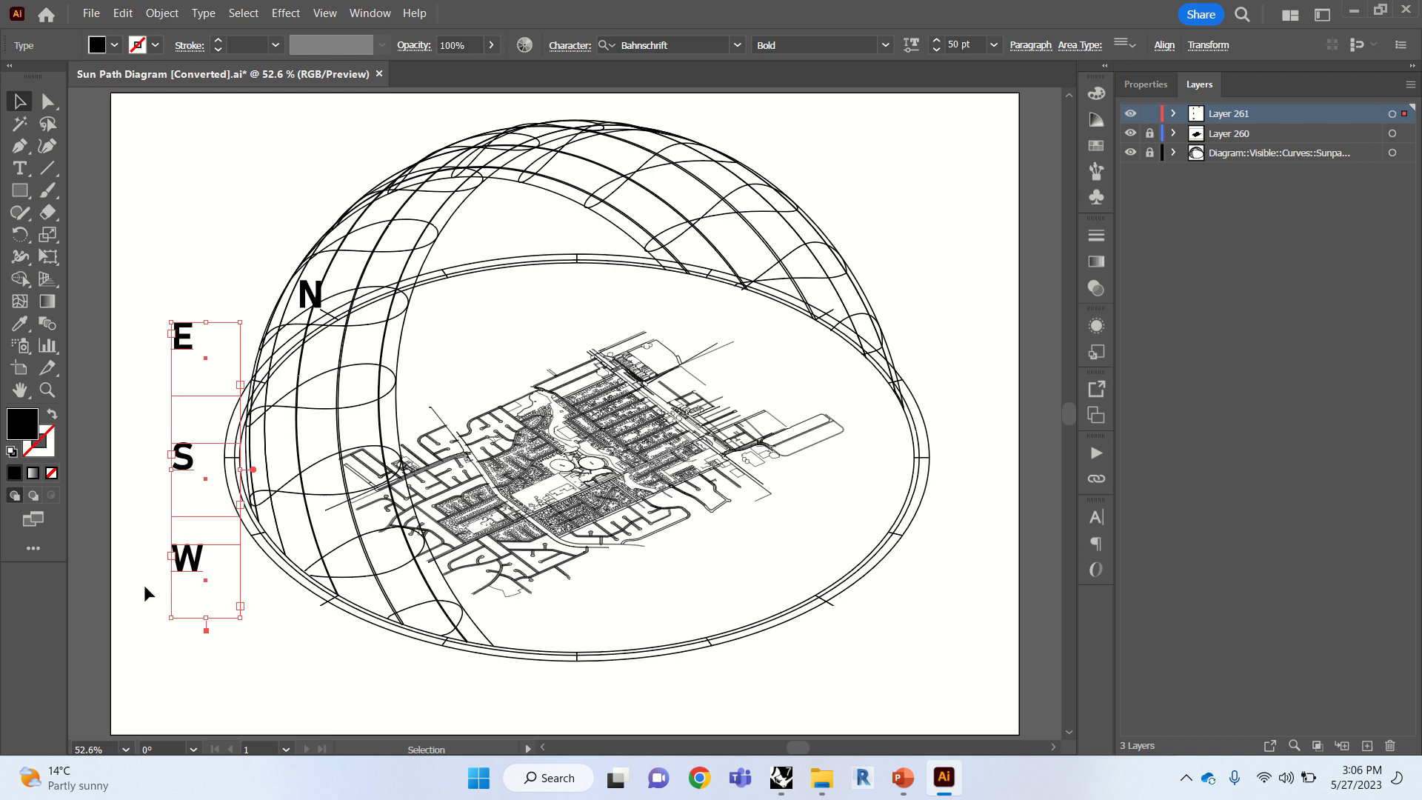
key("a")
key("ctrl+shift+o")
left_click(161, 573)
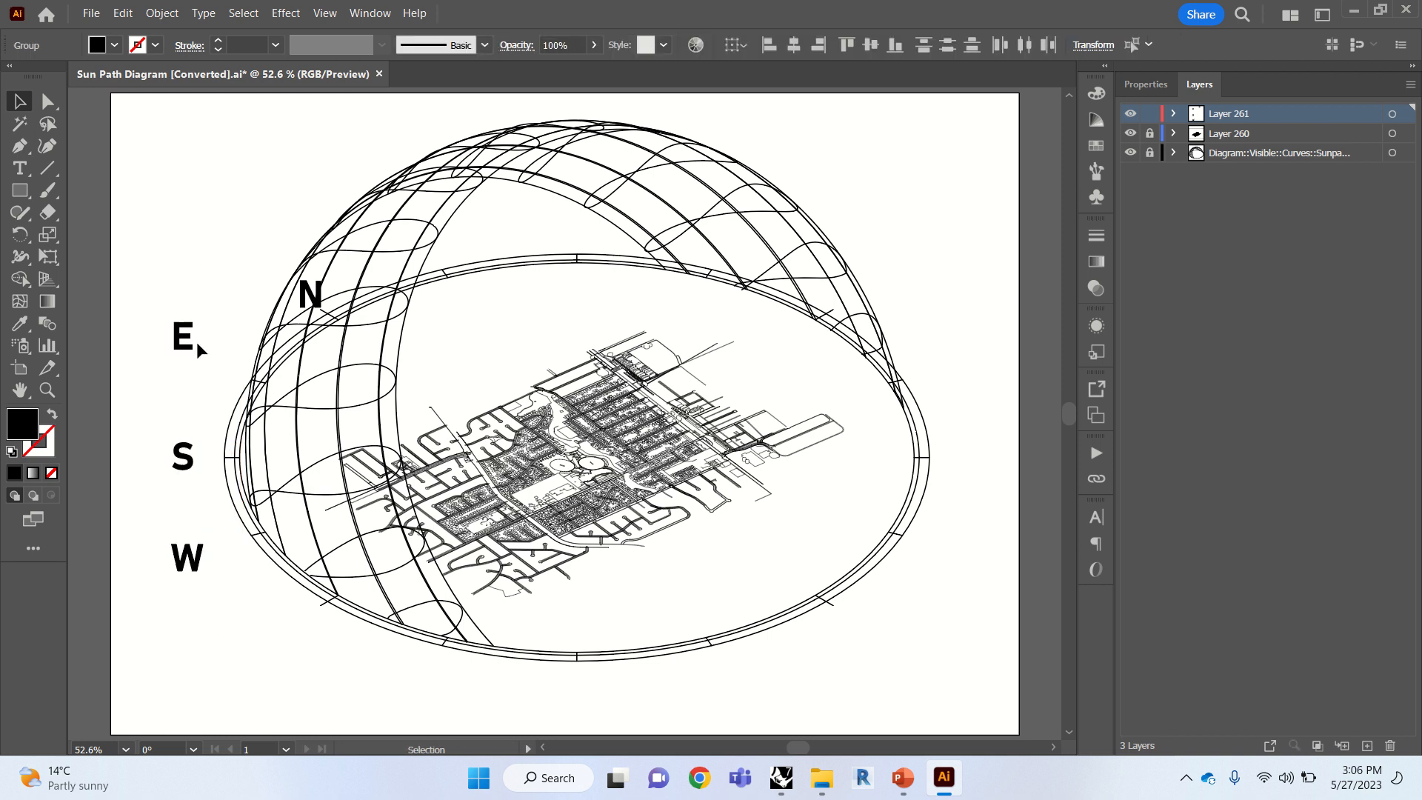
left_click_drag(185, 337, 853, 300)
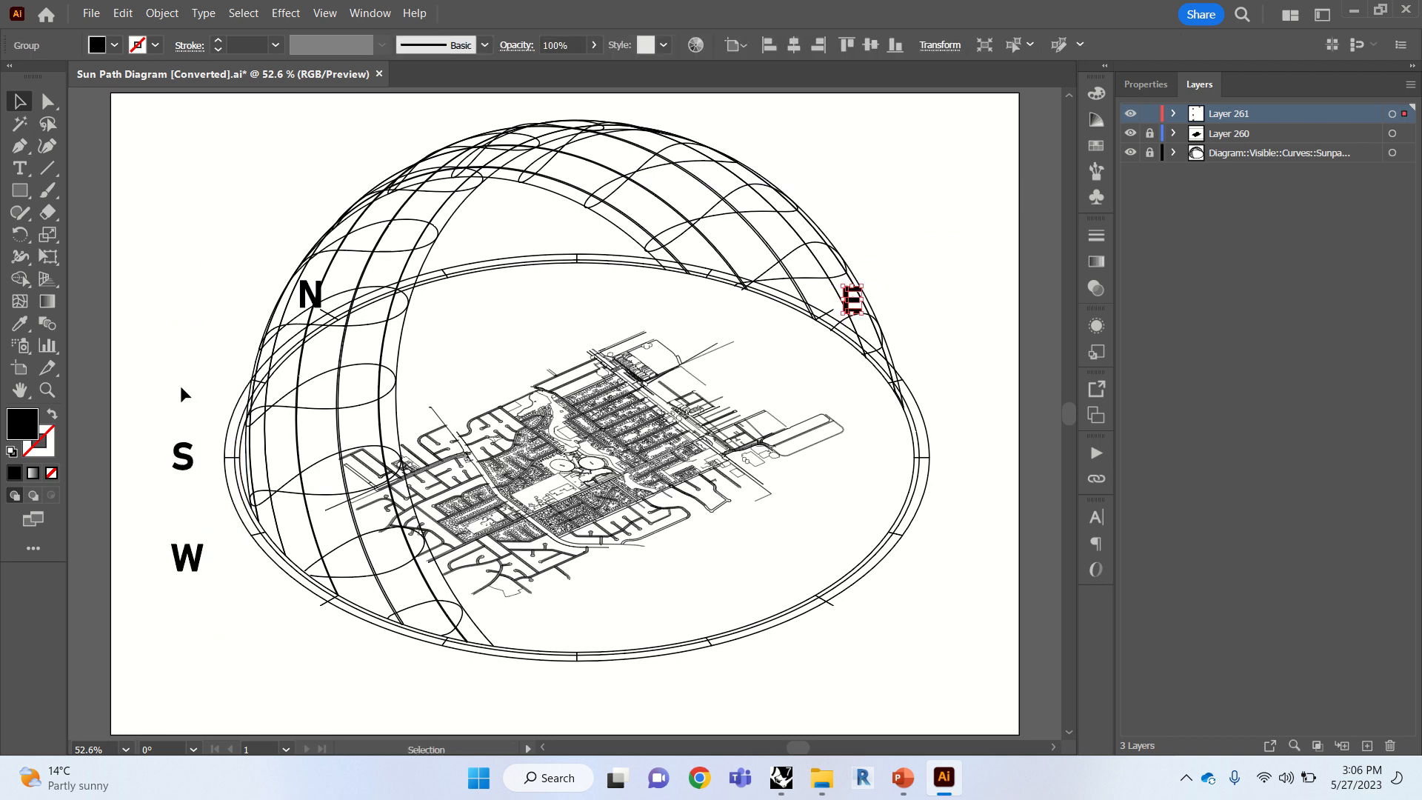
left_click_drag(183, 456, 852, 614)
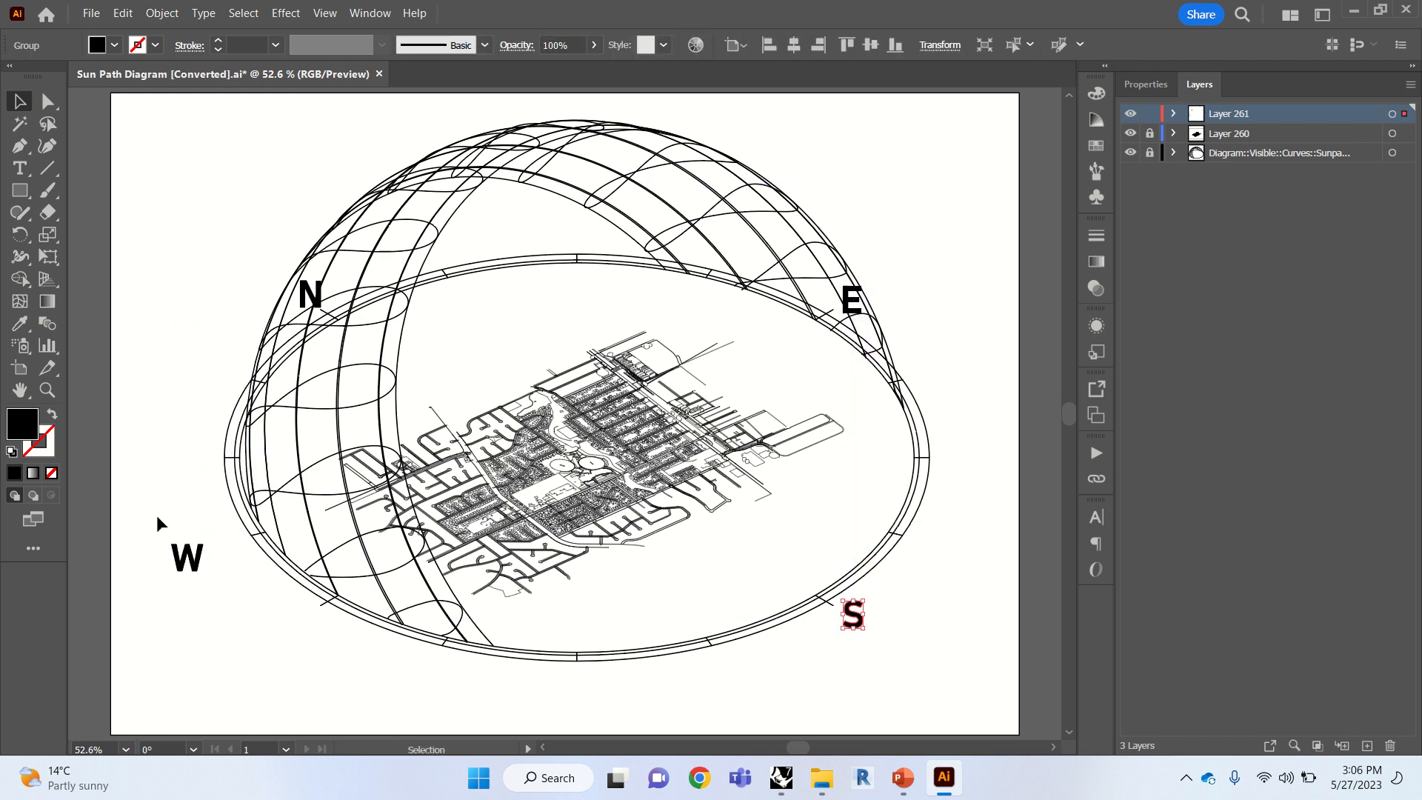
mouse_move(188, 558)
left_mouse_down()
mouse_move(237, 609)
mouse_move(306, 625)
left_mouse_up()
left_click(217, 628)
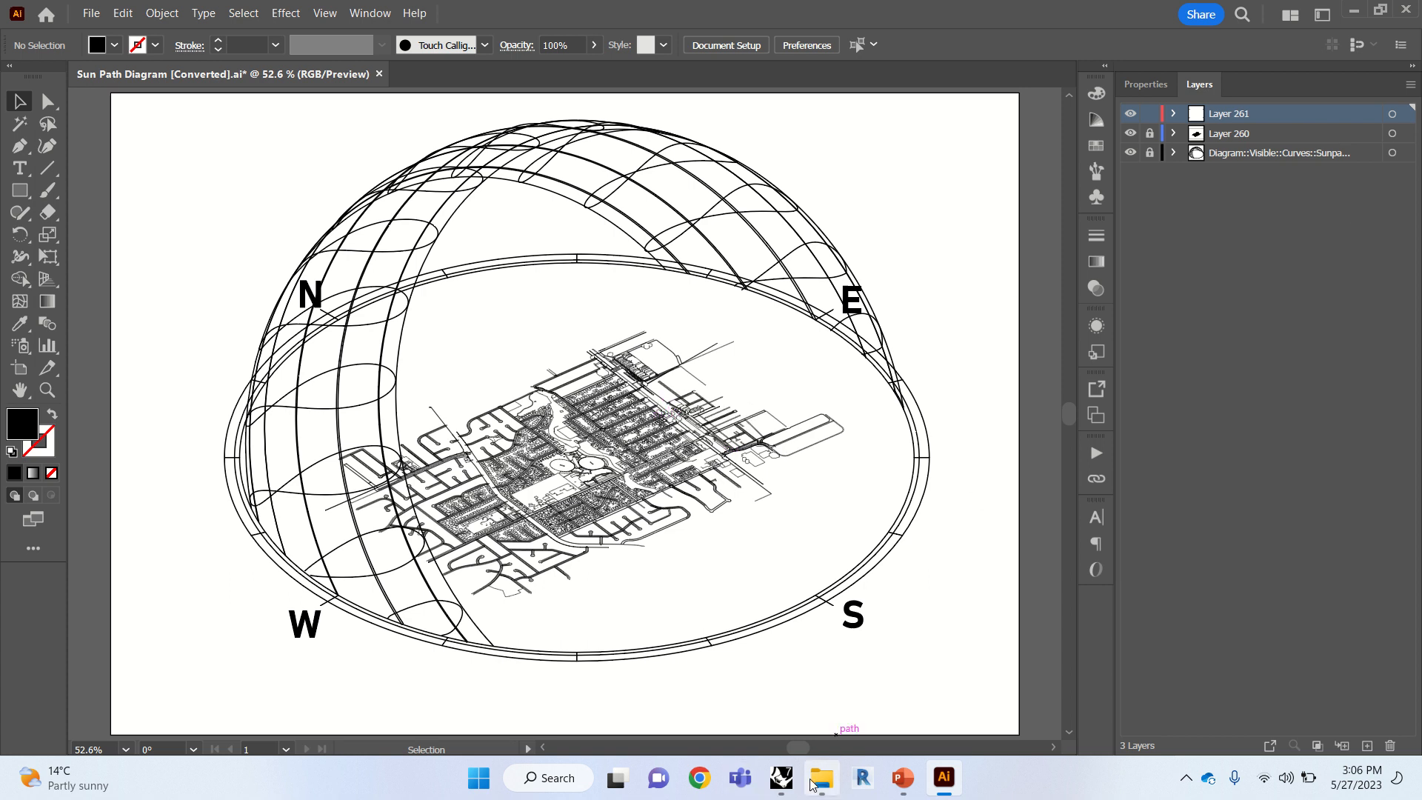
Add a new layer, browse to ARC70005 > Assessment 2 in File Explorer and drag Thomastown Site.pdf into Illustrator
left_click(1366, 746)
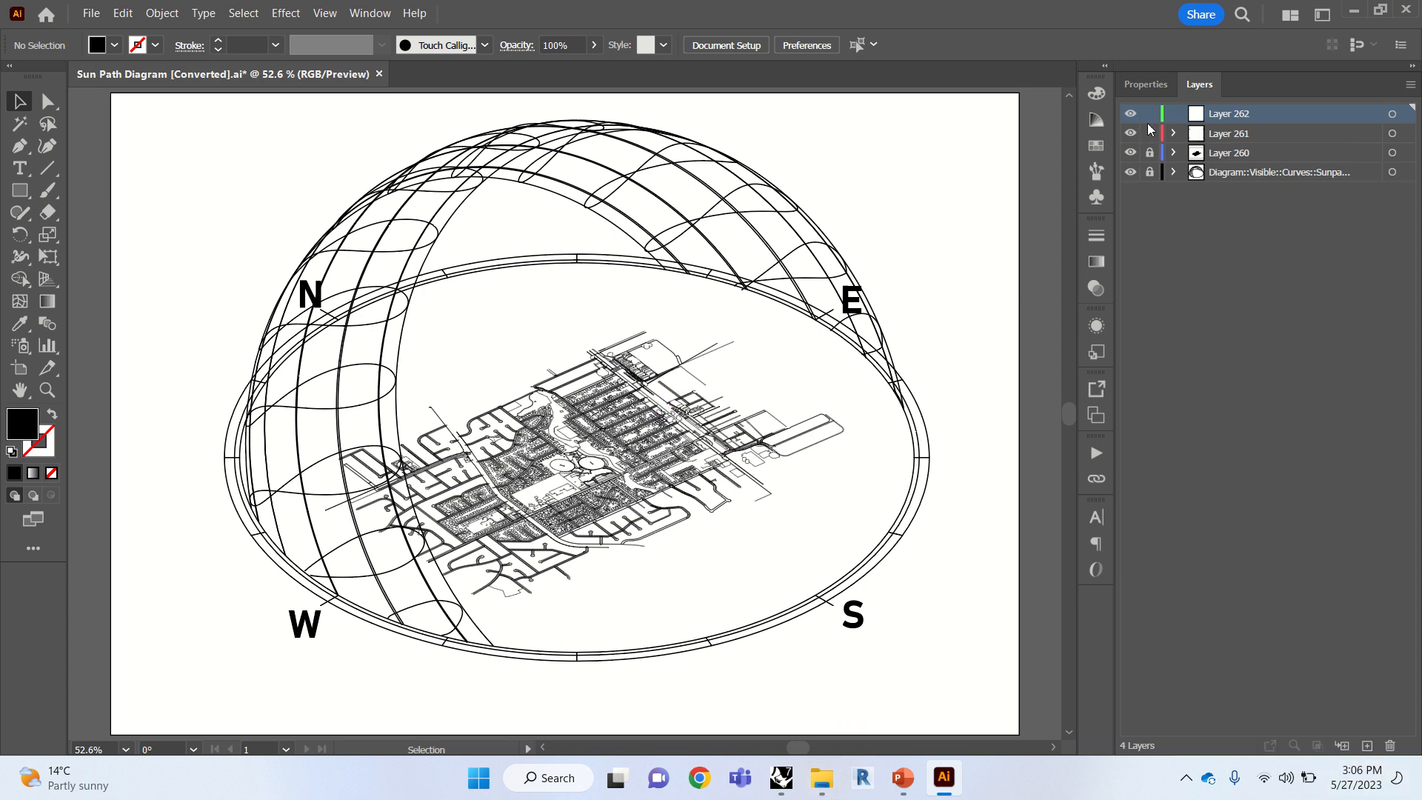
left_click(822, 778)
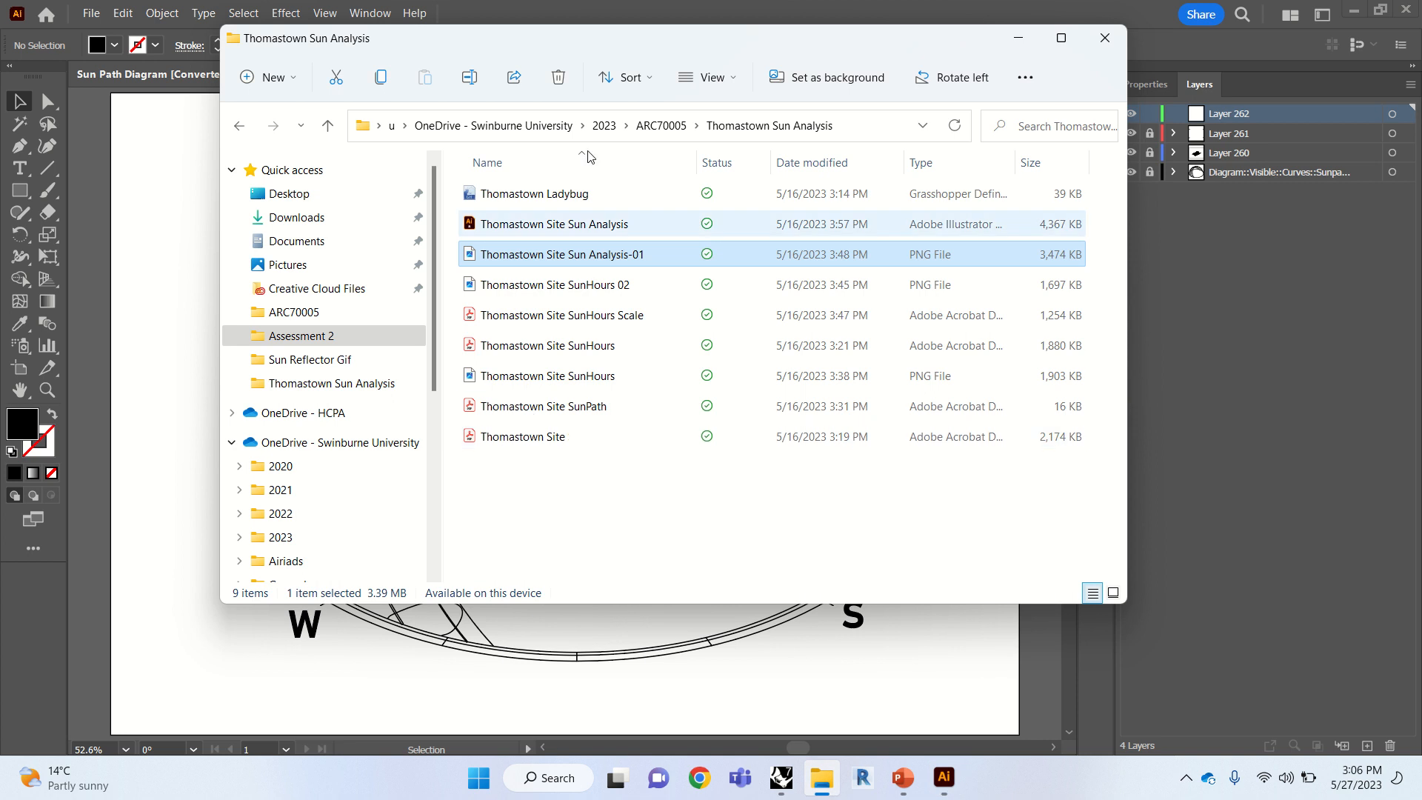
left_click(655, 125)
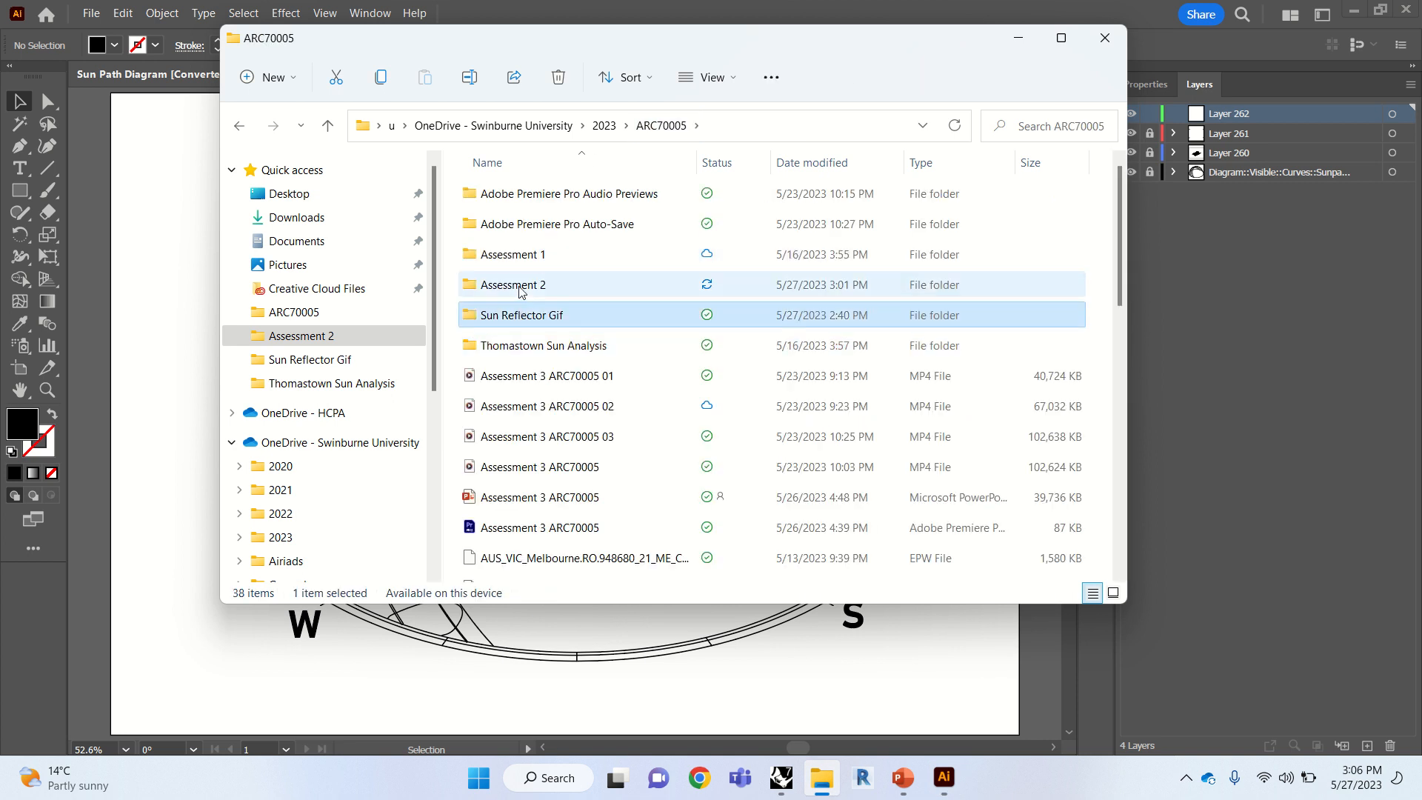
left_click(520, 291)
double_click(520, 291)
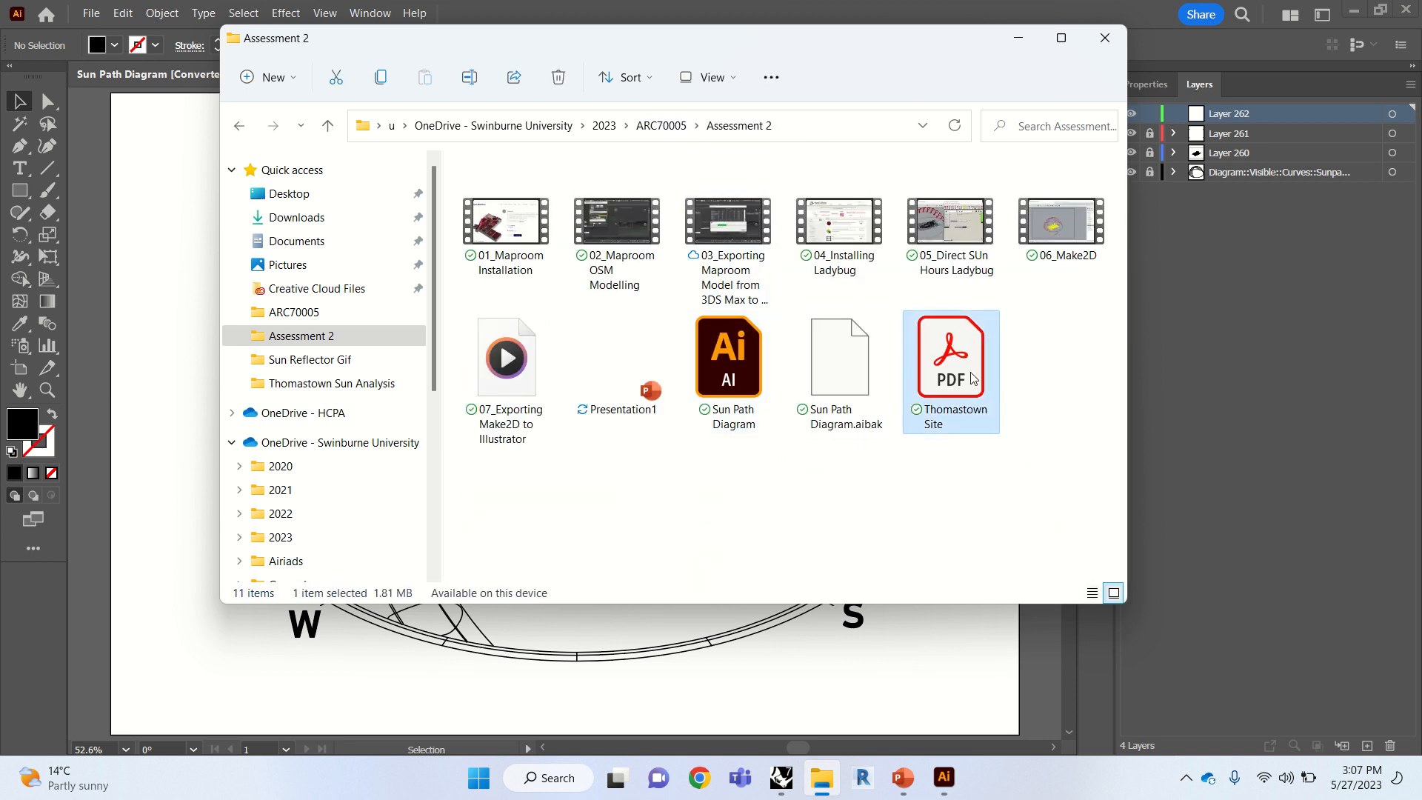
mouse_move(970, 378)
left_mouse_down()
mouse_move(218, 383)
mouse_move(130, 364)
left_mouse_up()
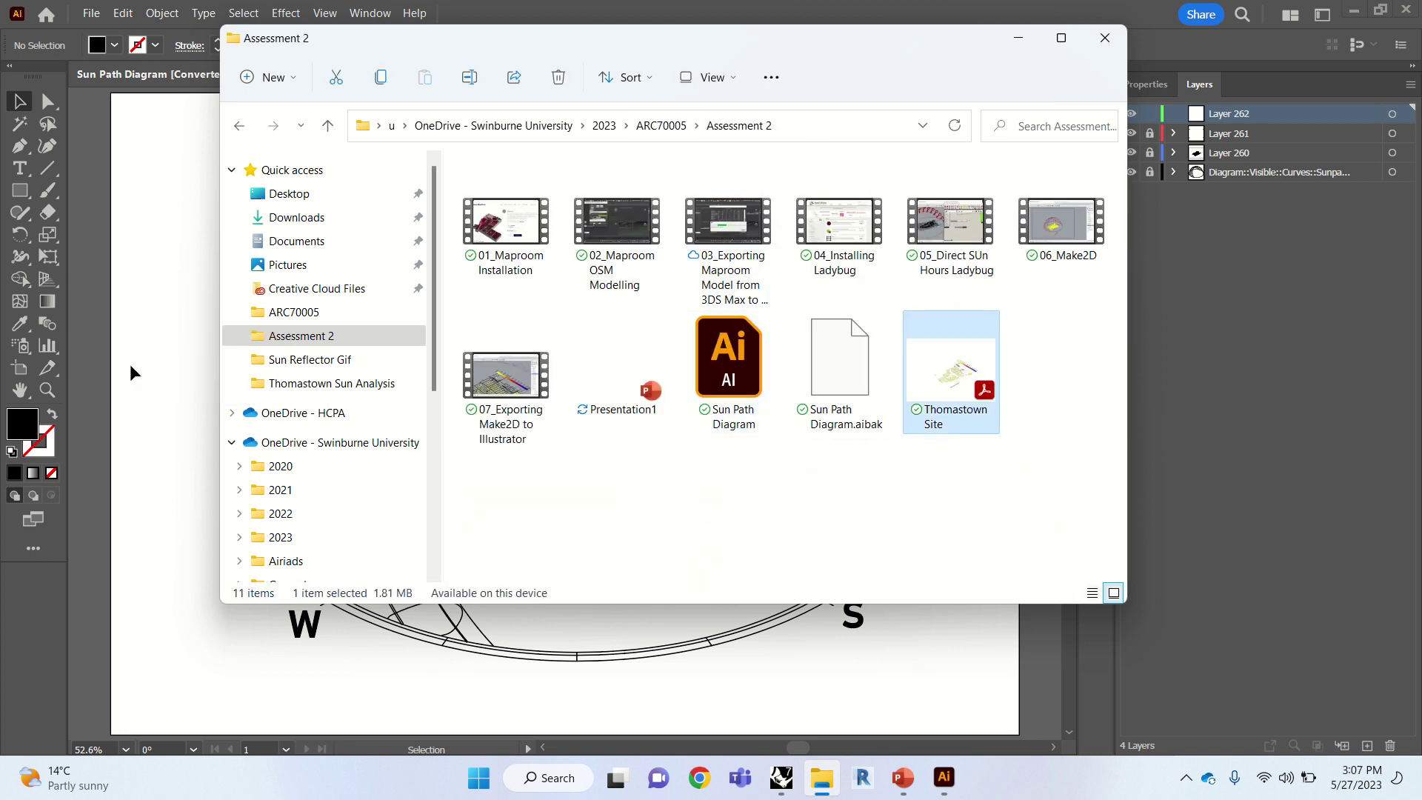
Drop the site PDF, send its layer to the bottom, and align it under the dome to the artboard corner
left_click(166, 245)
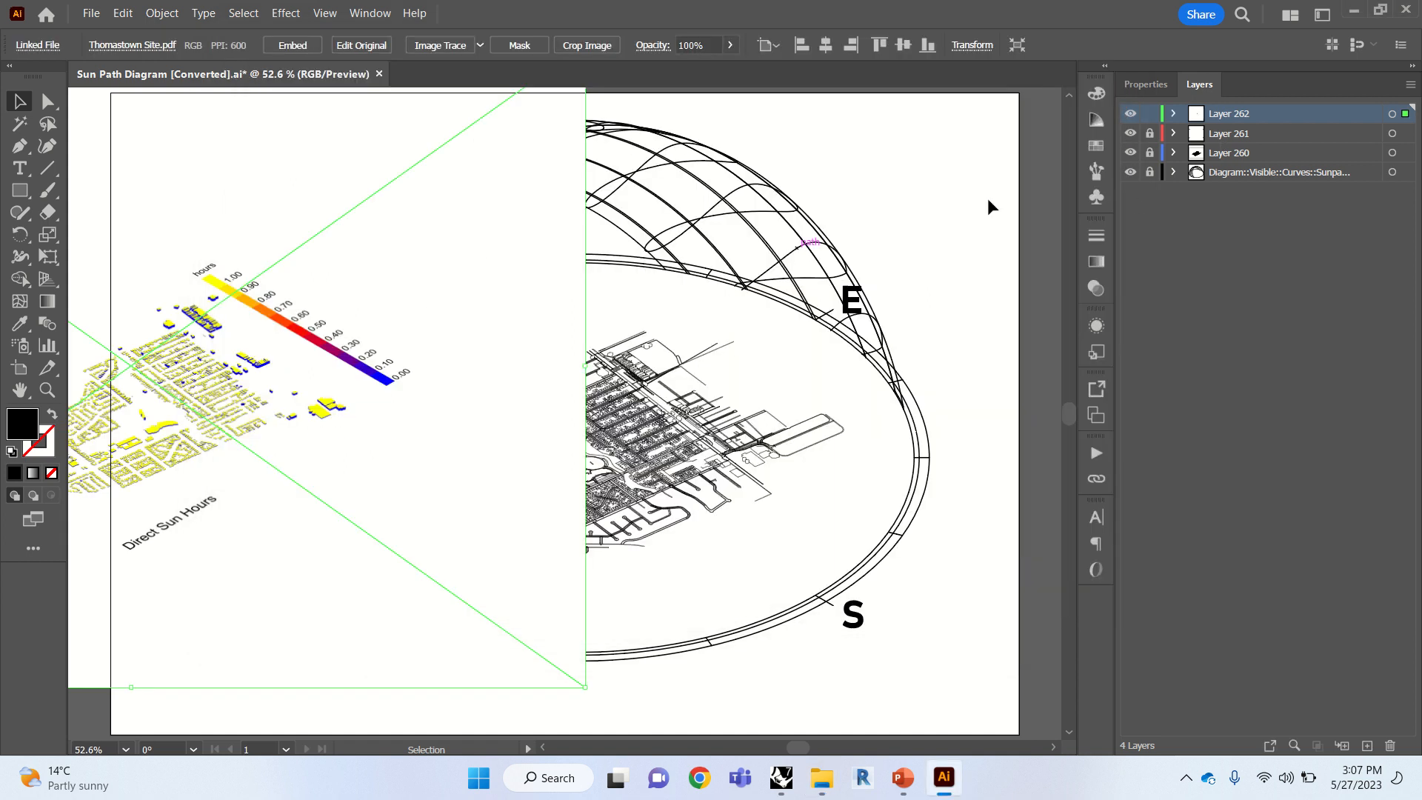
left_click_drag(1256, 114, 1256, 182)
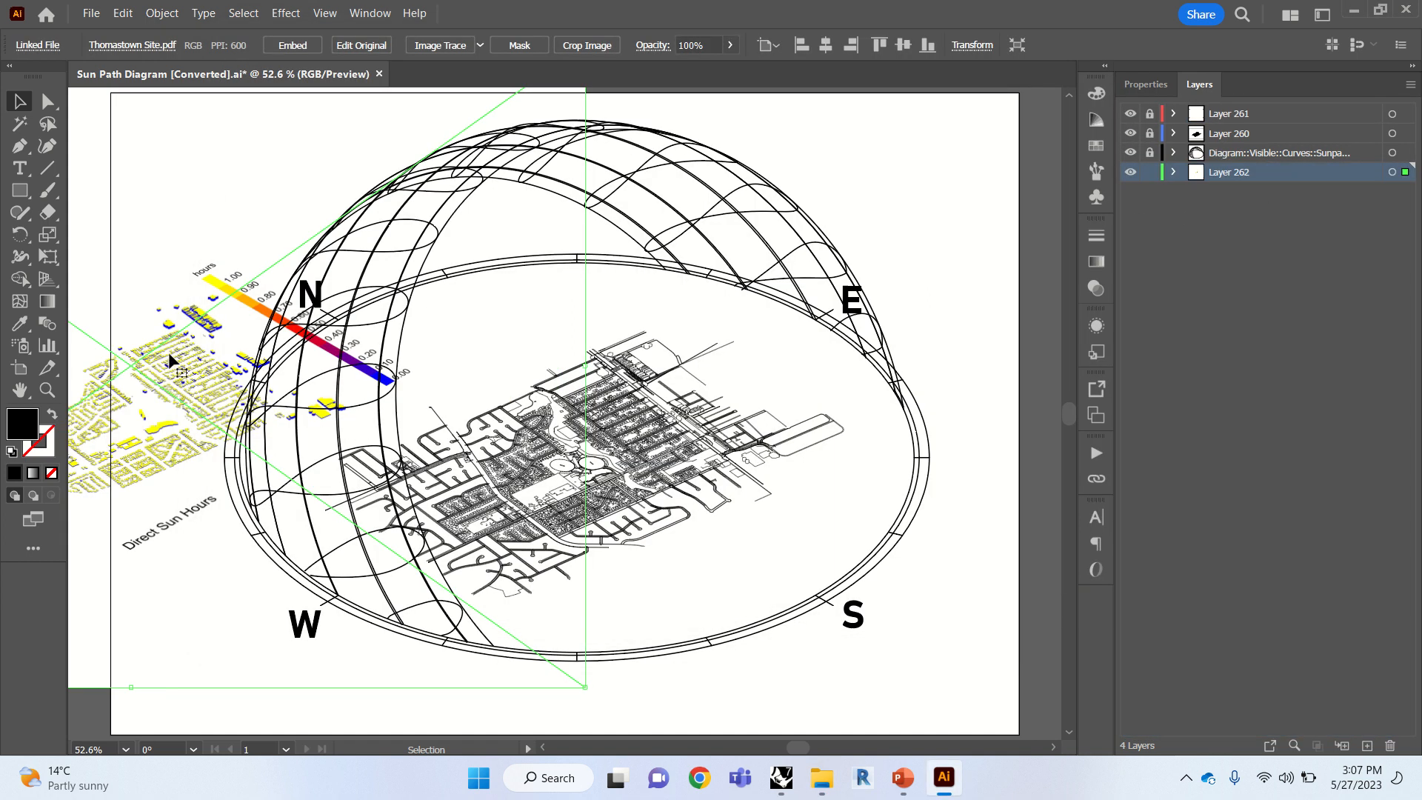
left_click_drag(169, 352, 589, 446)
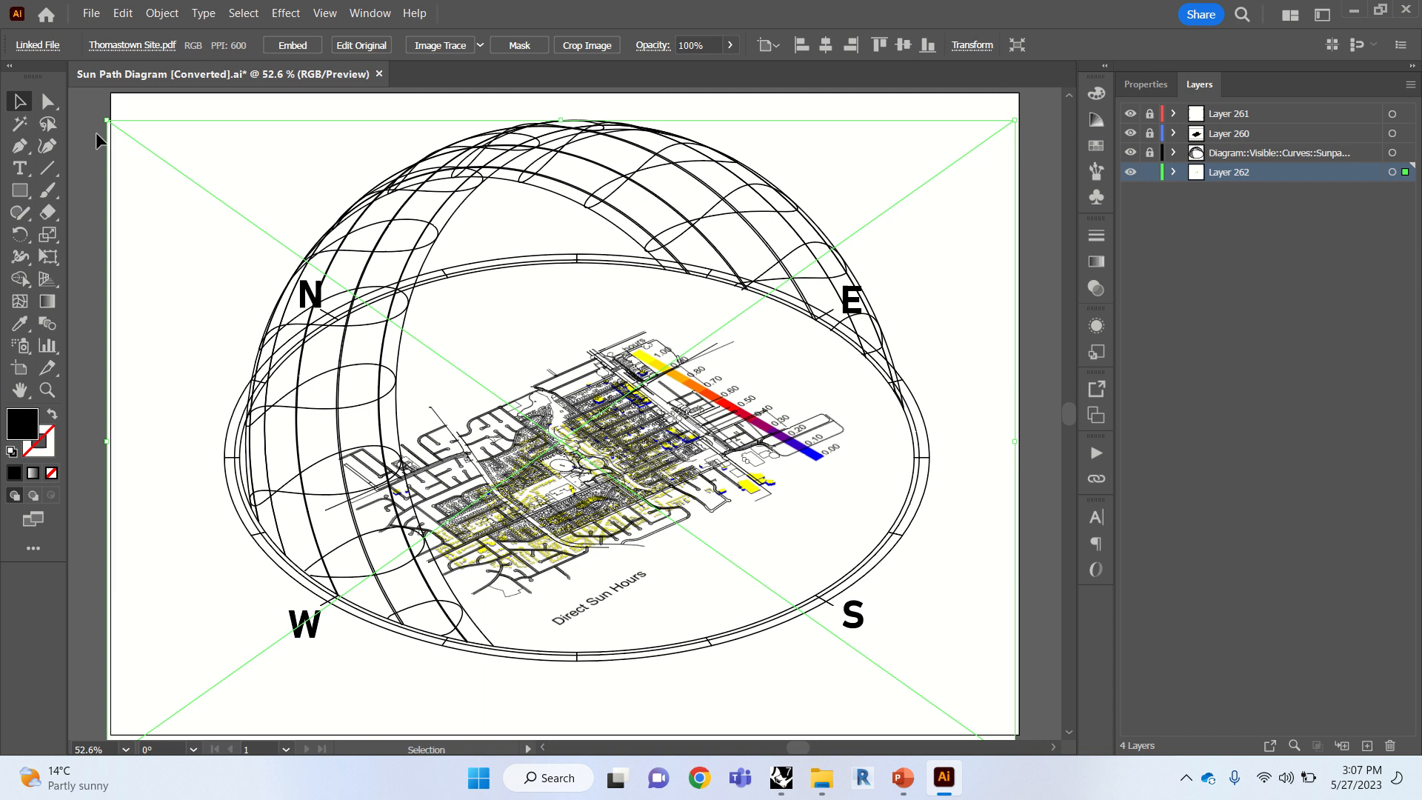
scroll(108, 170, "up", 3)
scroll(196, 440, "up", 5)
mouse_move(196, 441)
left_mouse_down()
mouse_move(224, 379)
mouse_move(199, 351)
left_mouse_up()
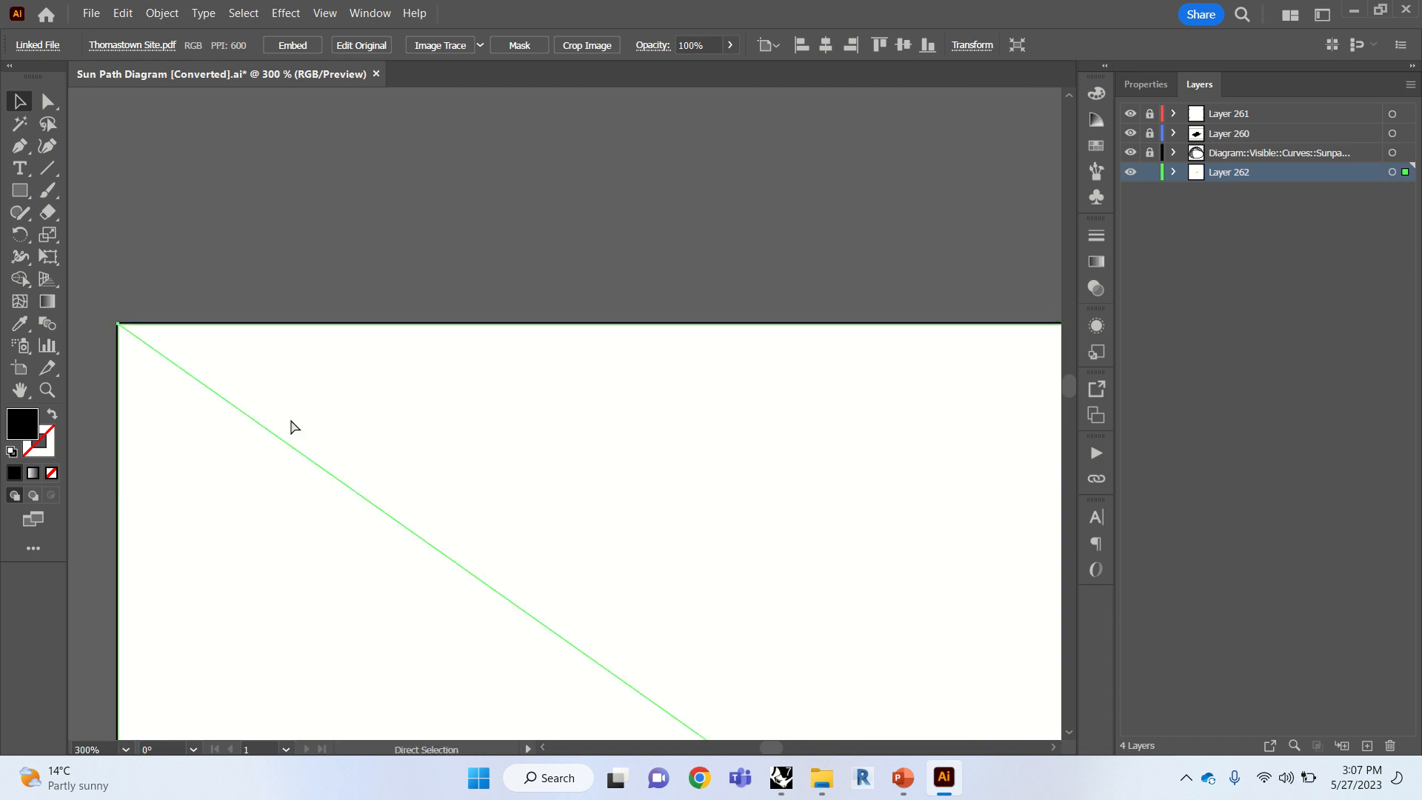
key("ctrl+0")
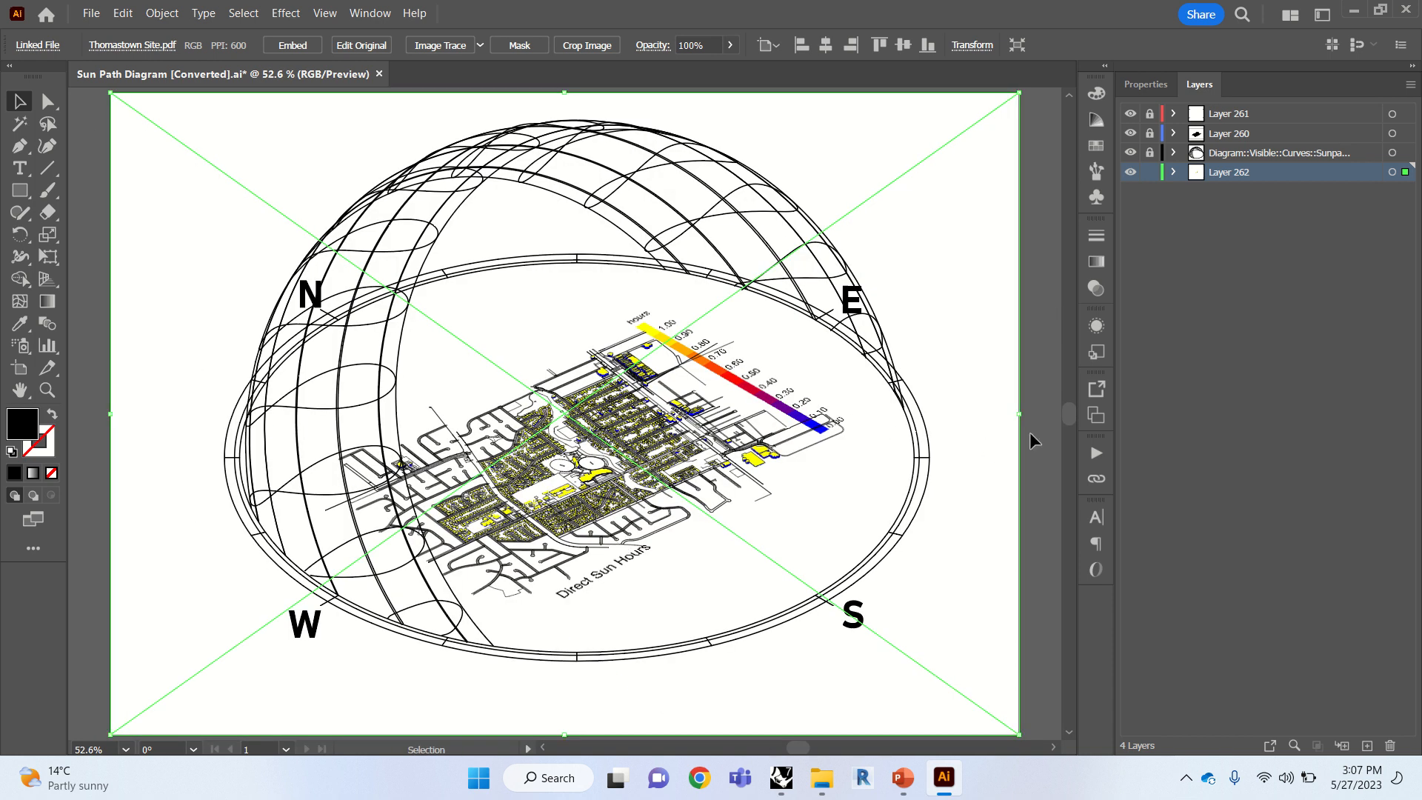
Unlock Layer 260, select all its street linework and set it to a 0.25 pt stroke
left_click(1033, 432)
scroll(622, 505, "up", 8)
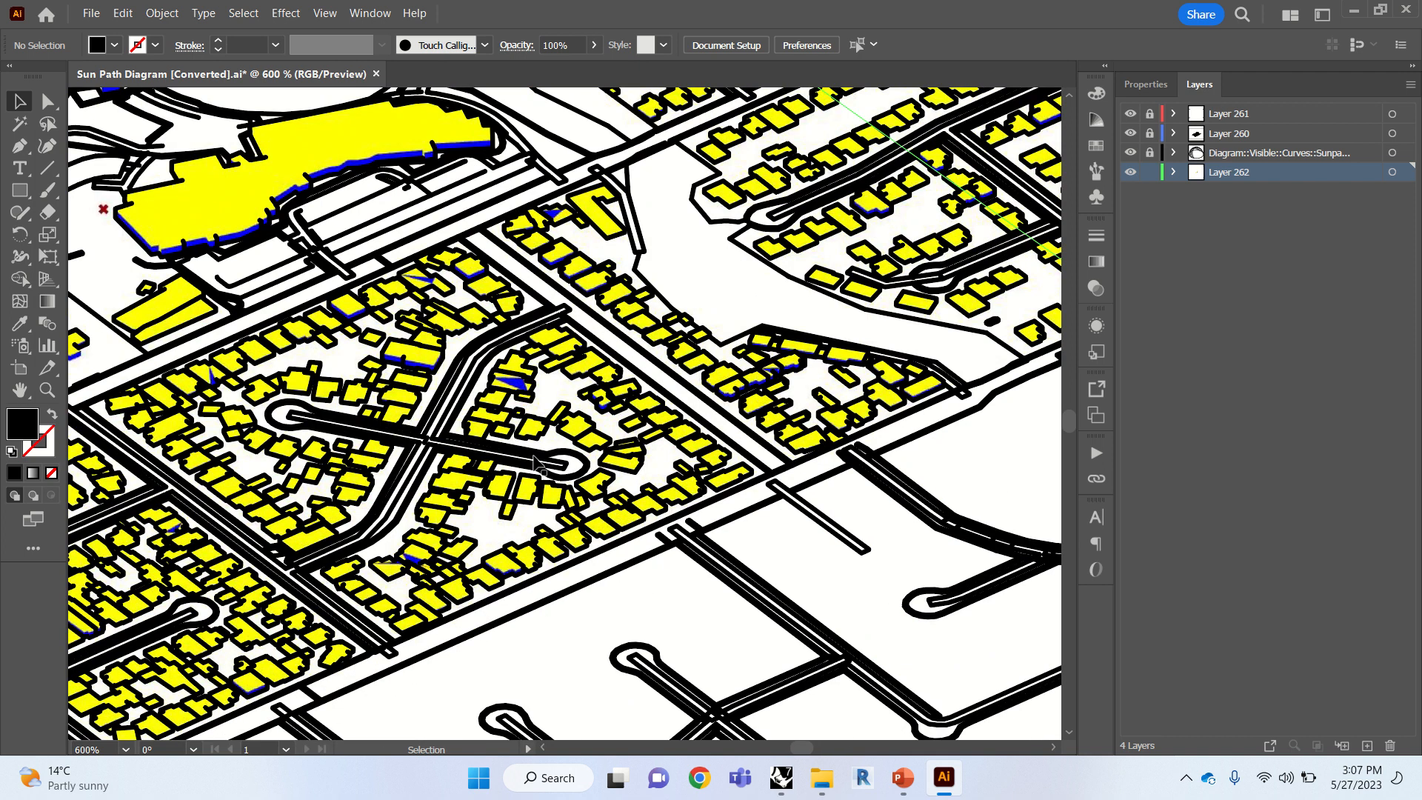
key("ctrl+minus")
key("ctrl+minus")
key("ctrl+minus")
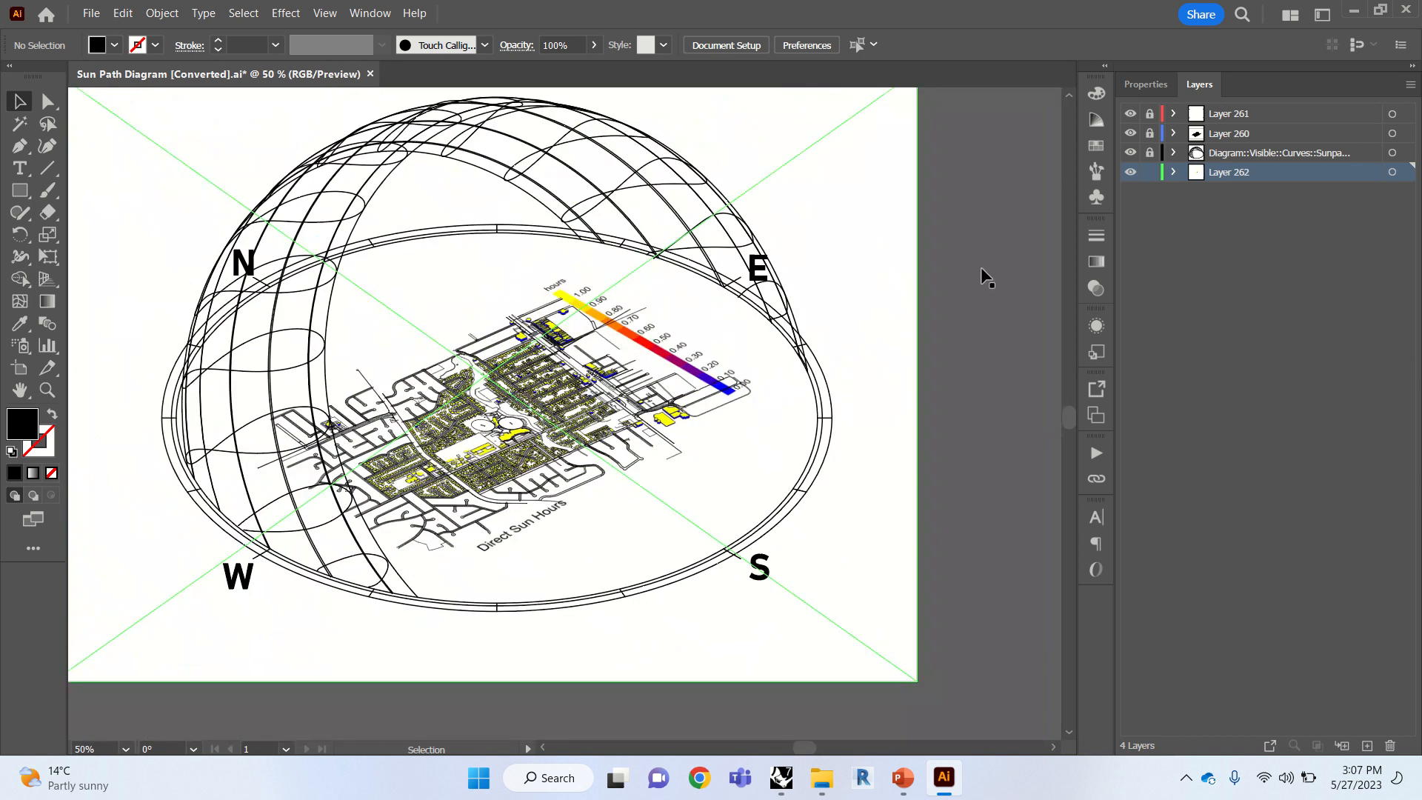
key("ctrl+minus")
left_click(1151, 134)
left_click(1393, 133)
left_click(219, 50)
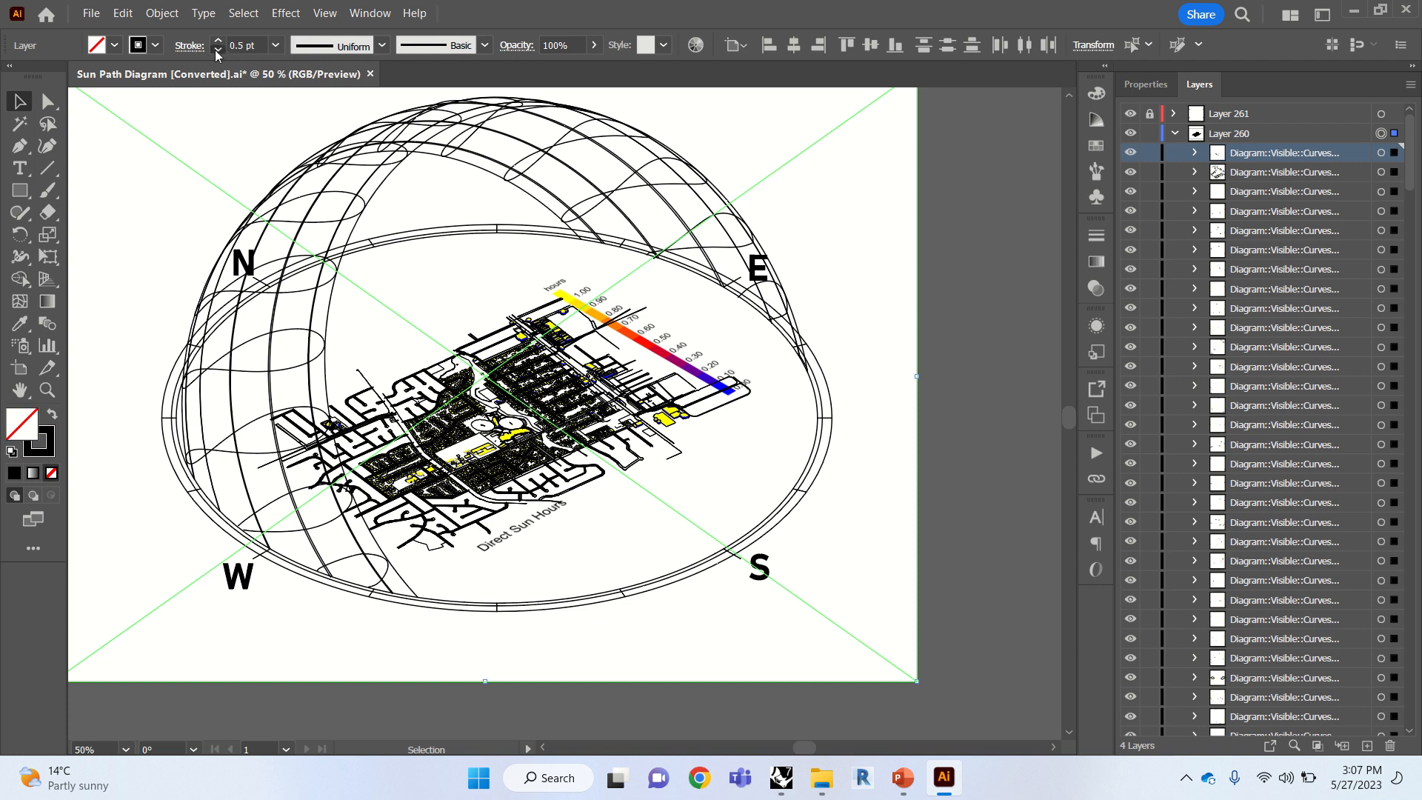
left_click(902, 354)
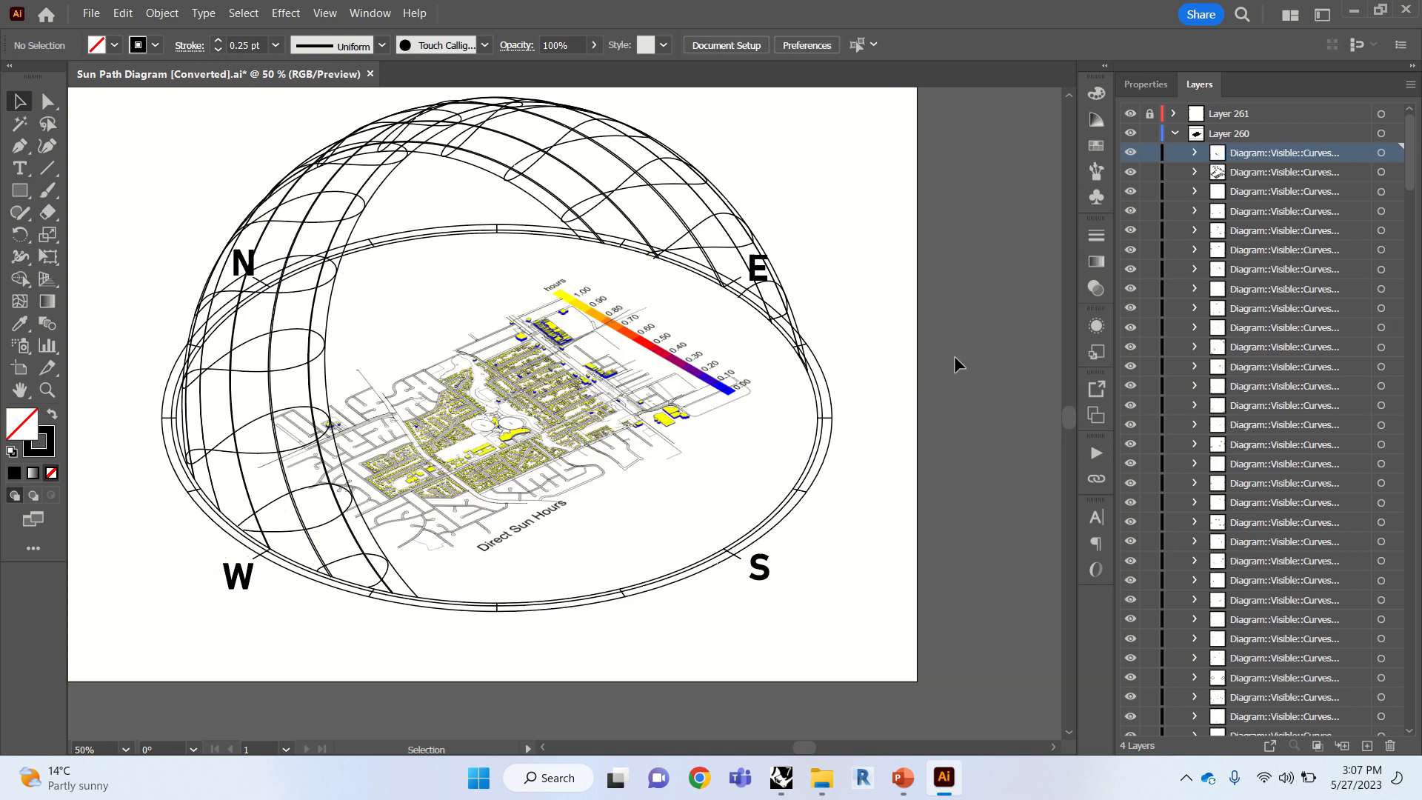
scroll(559, 460, "up", 4)
scroll(538, 428, "up", 1)
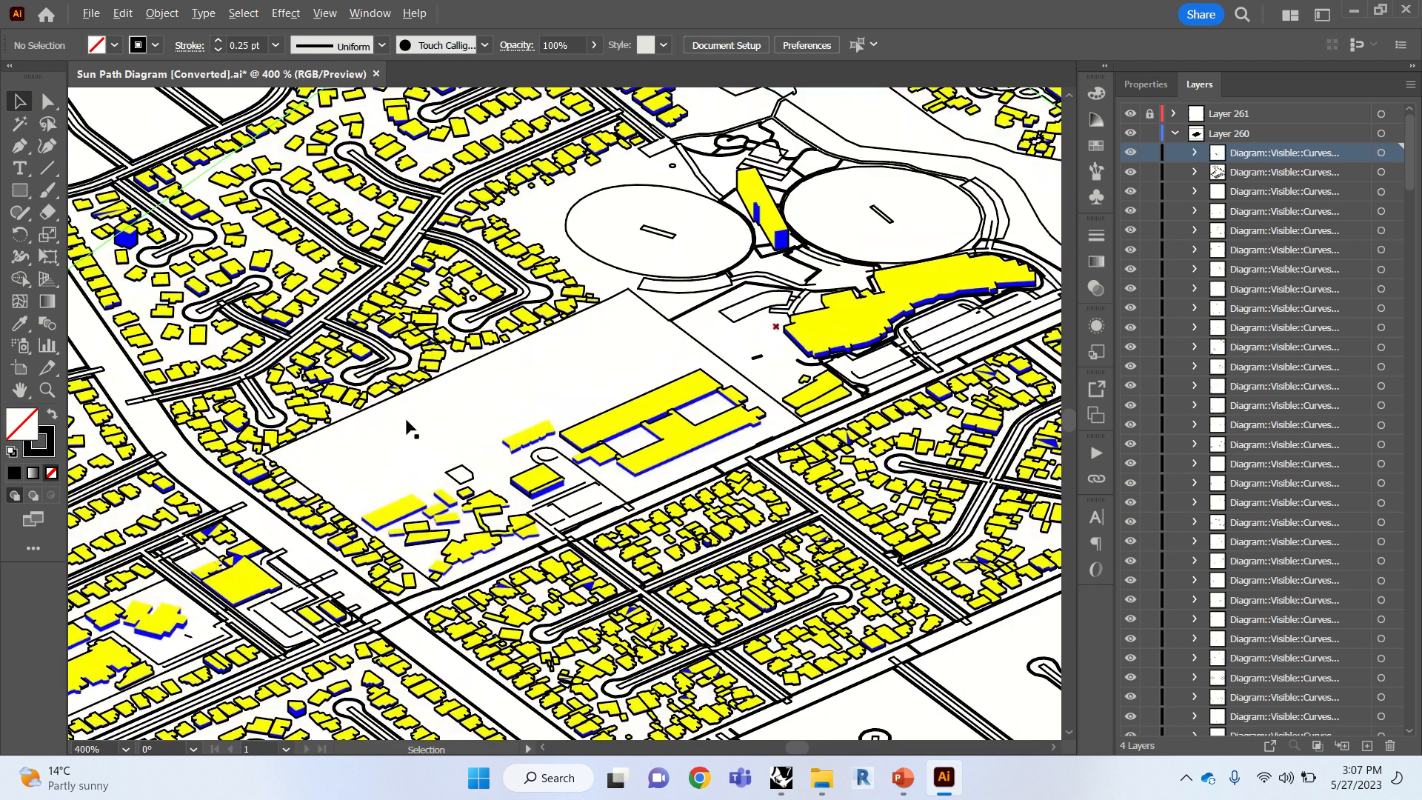
key("ctrl+0")
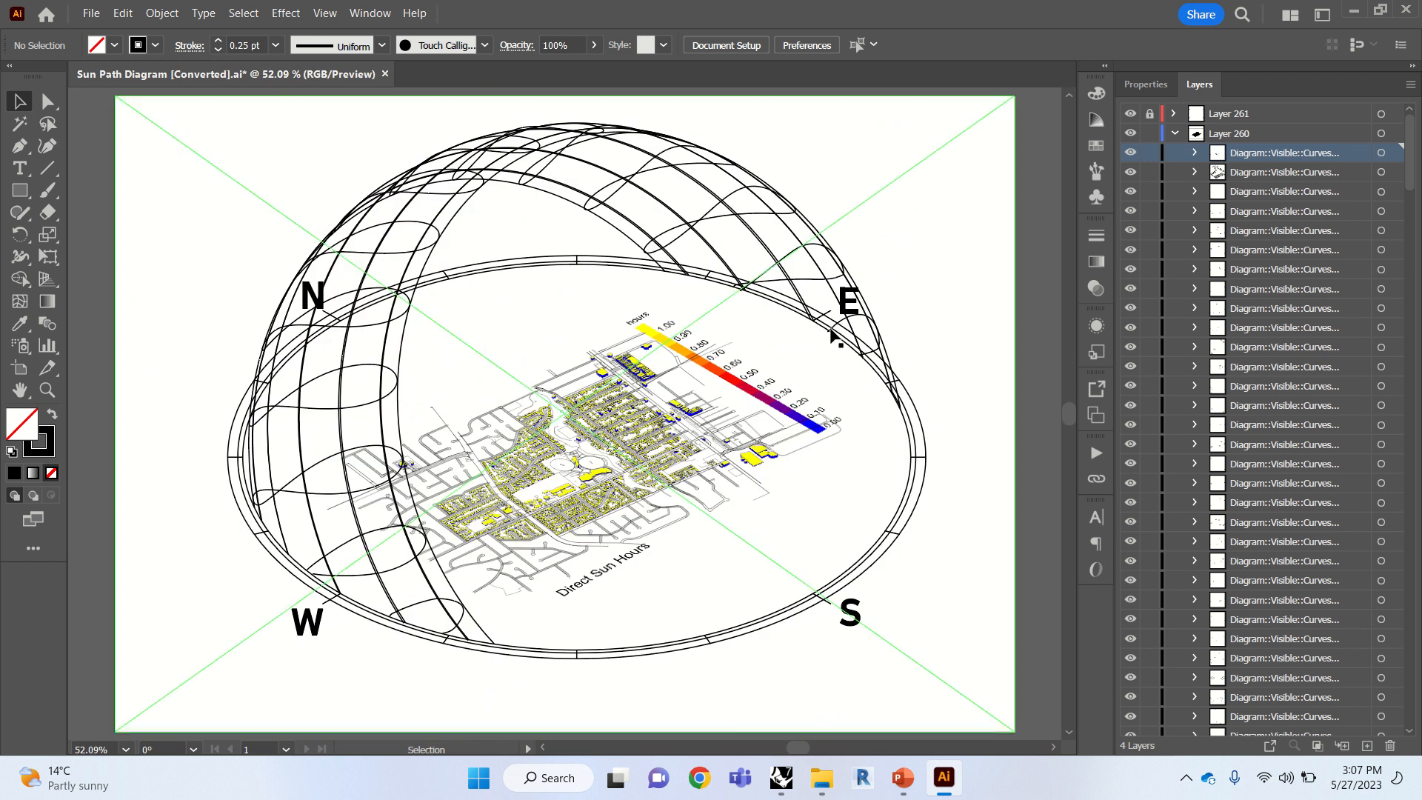
scroll(696, 329, "up", 3)
scroll(711, 334, "down", 1)
scroll(765, 358, "down", 1)
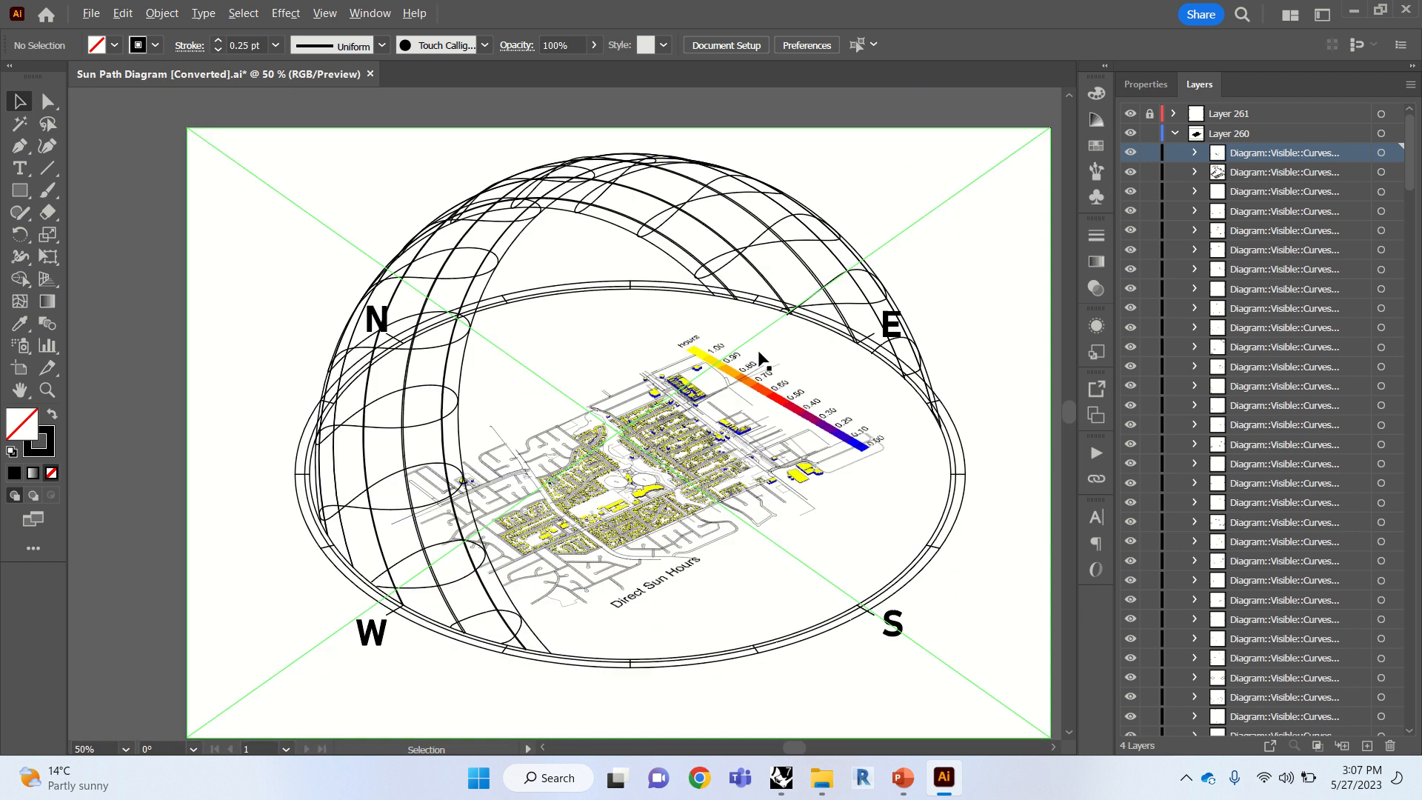
scroll(886, 383, "up", 1)
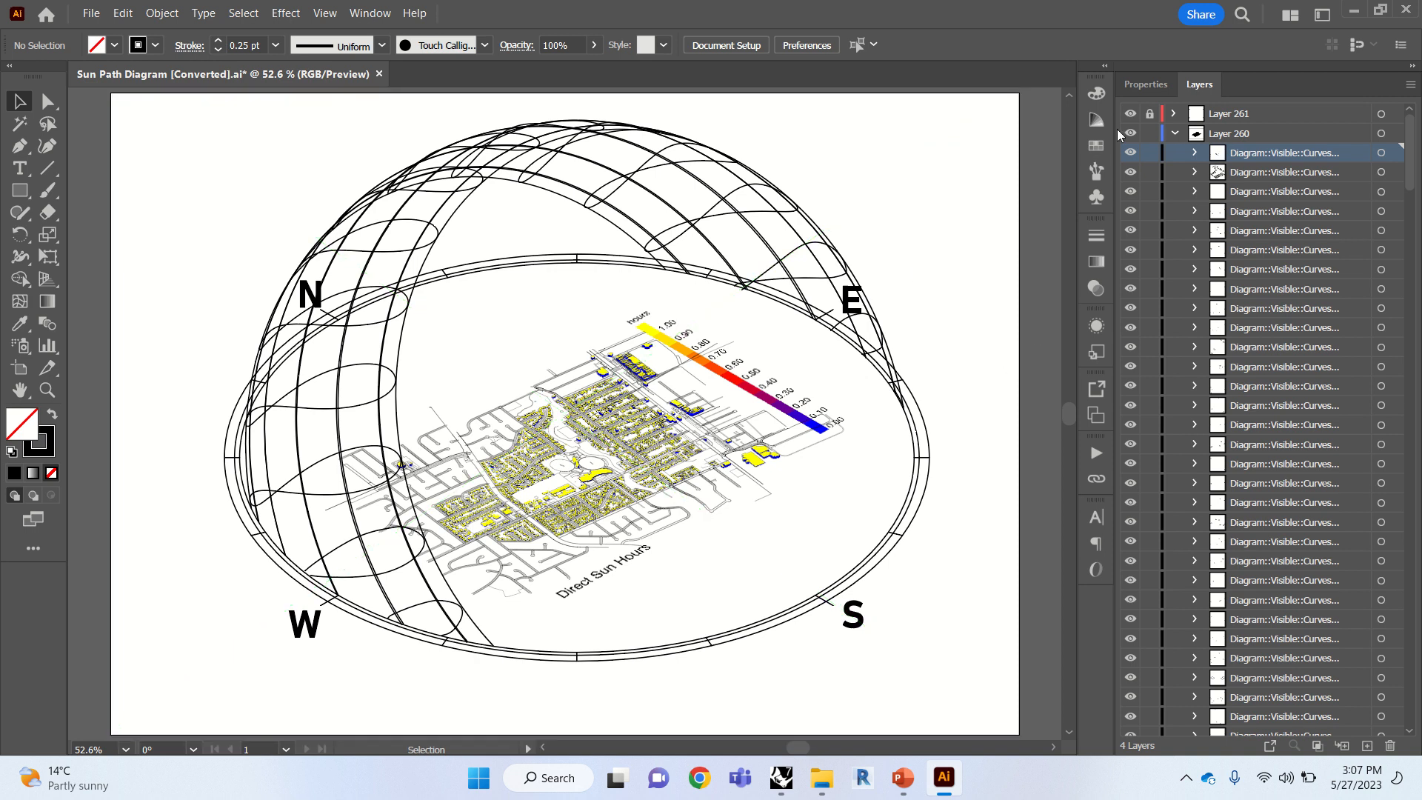
Collapse the street plan layer, add a caption layer and draw a text area at the bottom left
left_click(1174, 133)
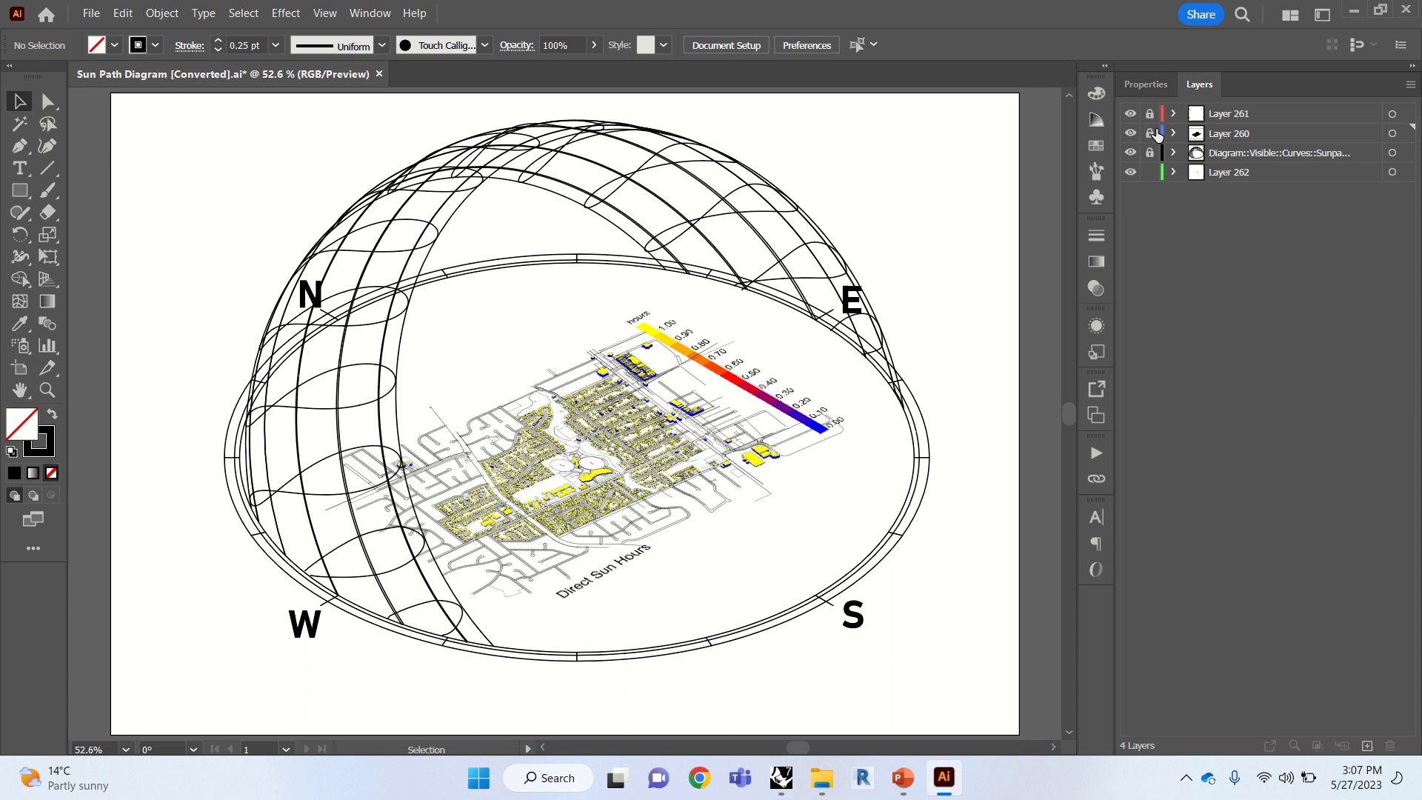
left_click(1368, 747)
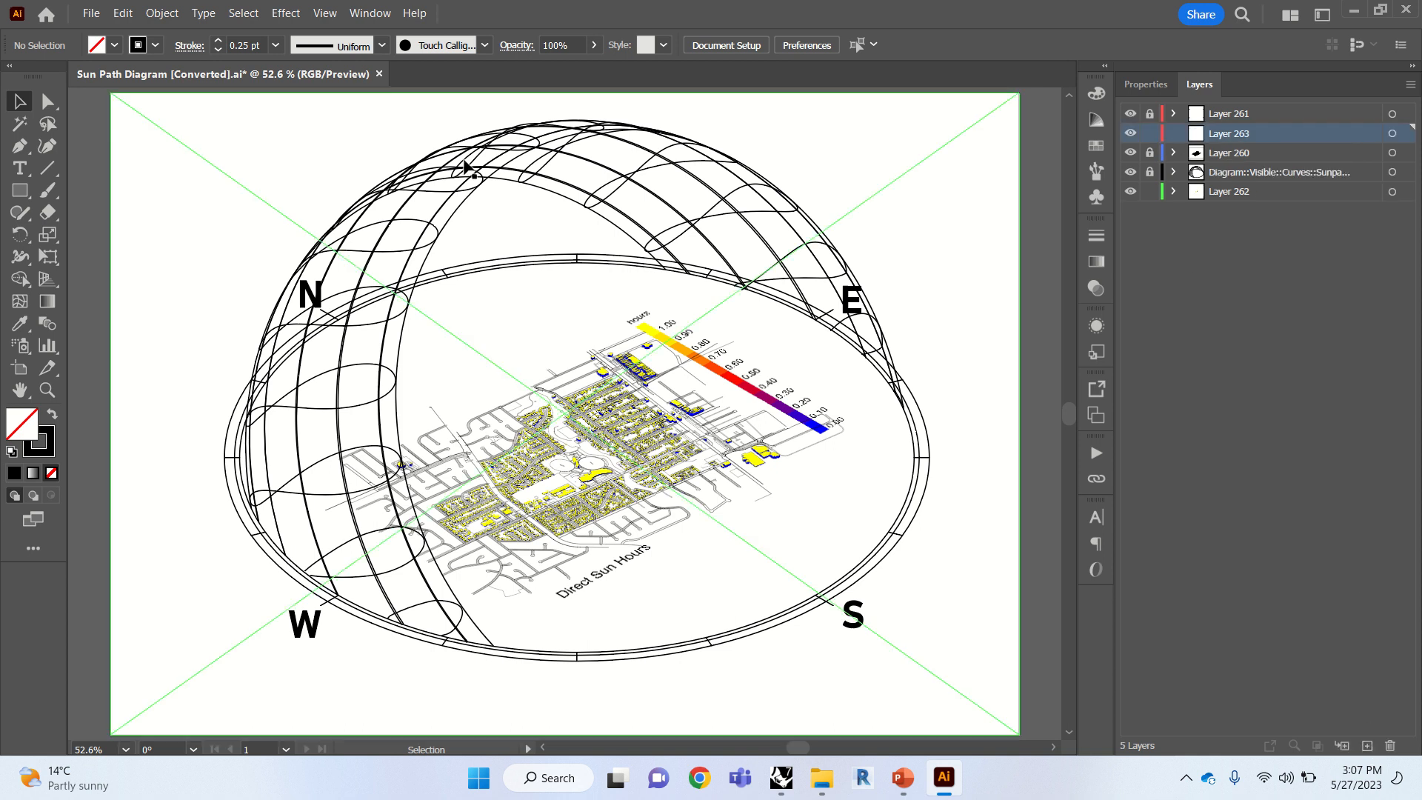
left_click(20, 168)
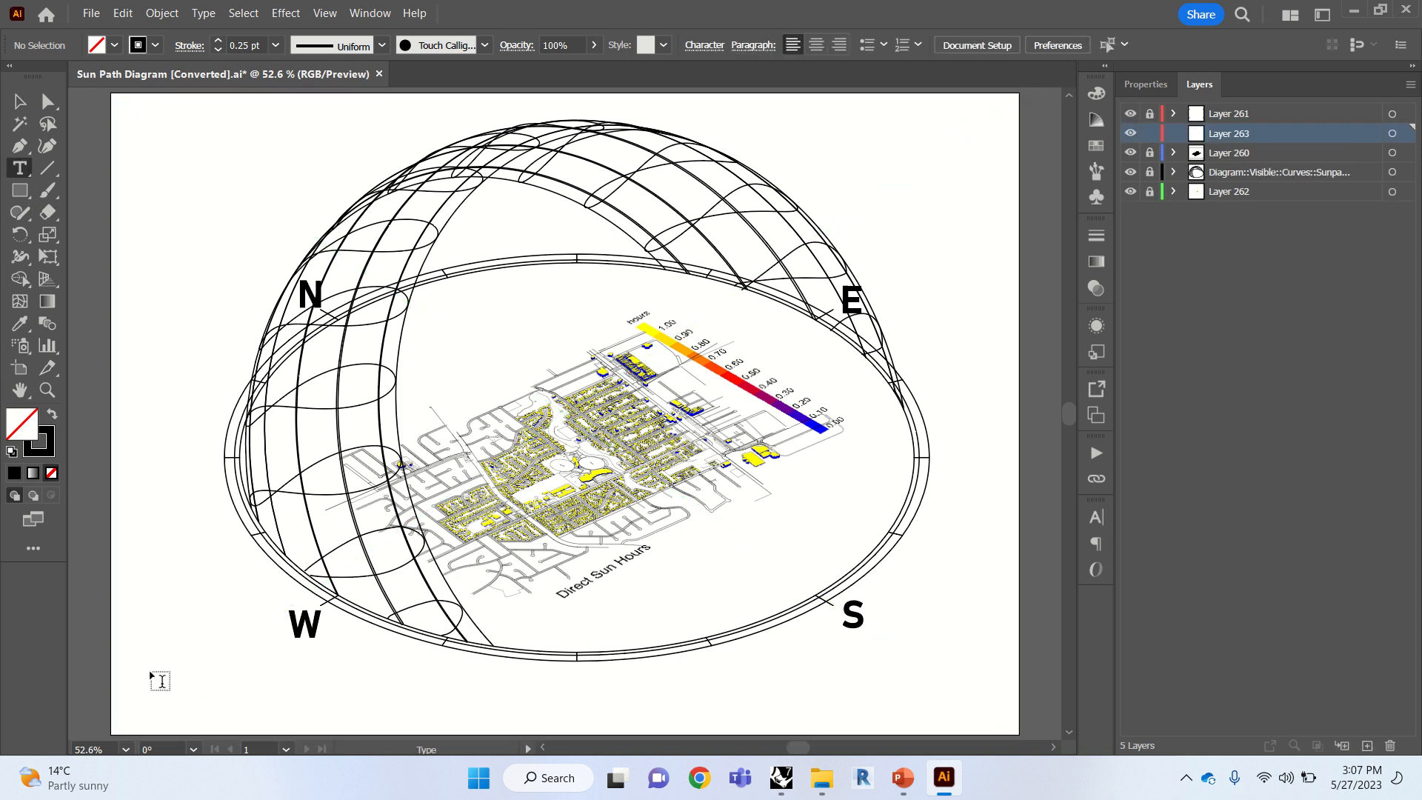
left_click_drag(150, 672, 436, 722)
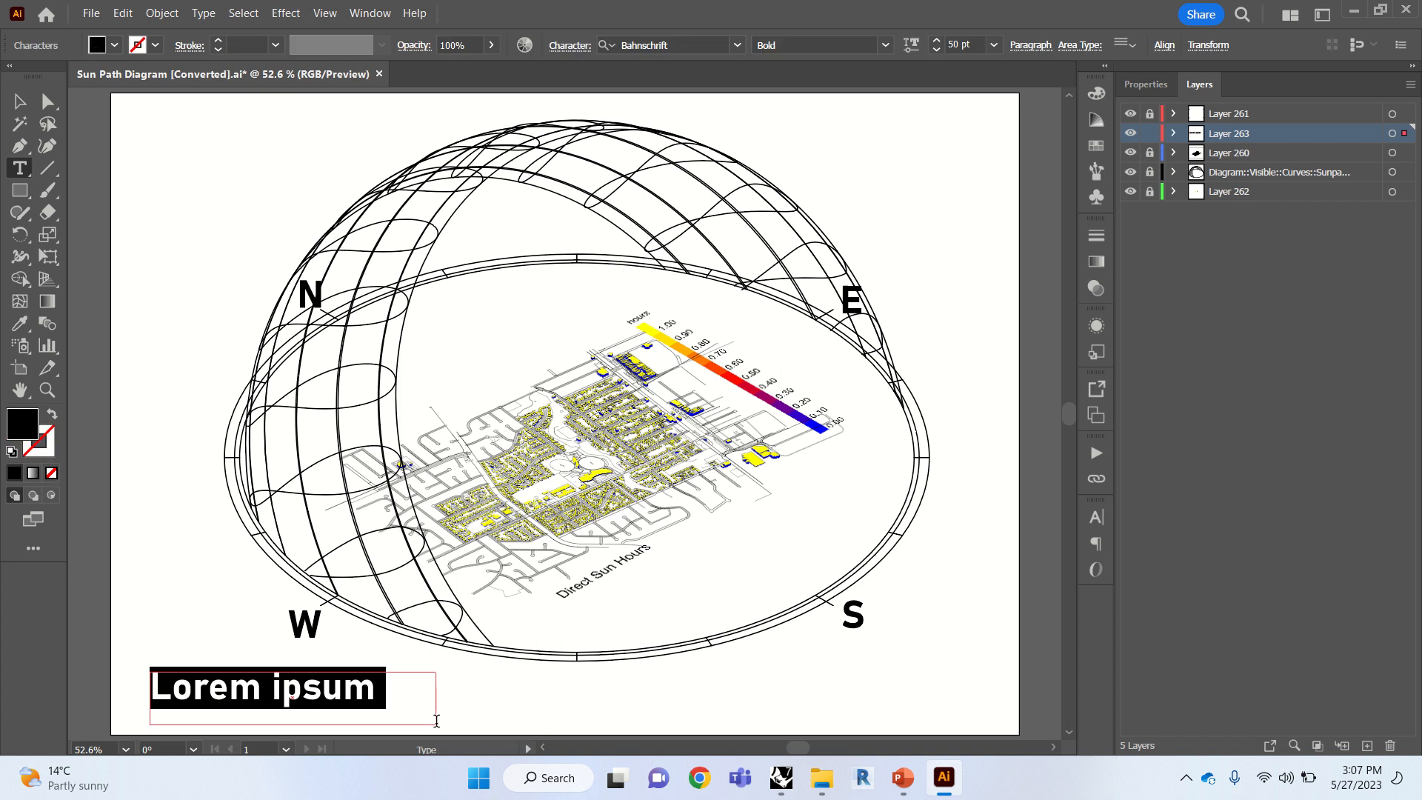
Set the caption to 25 pt SemiBold in the Character panel
left_click(1095, 518)
left_click(931, 594)
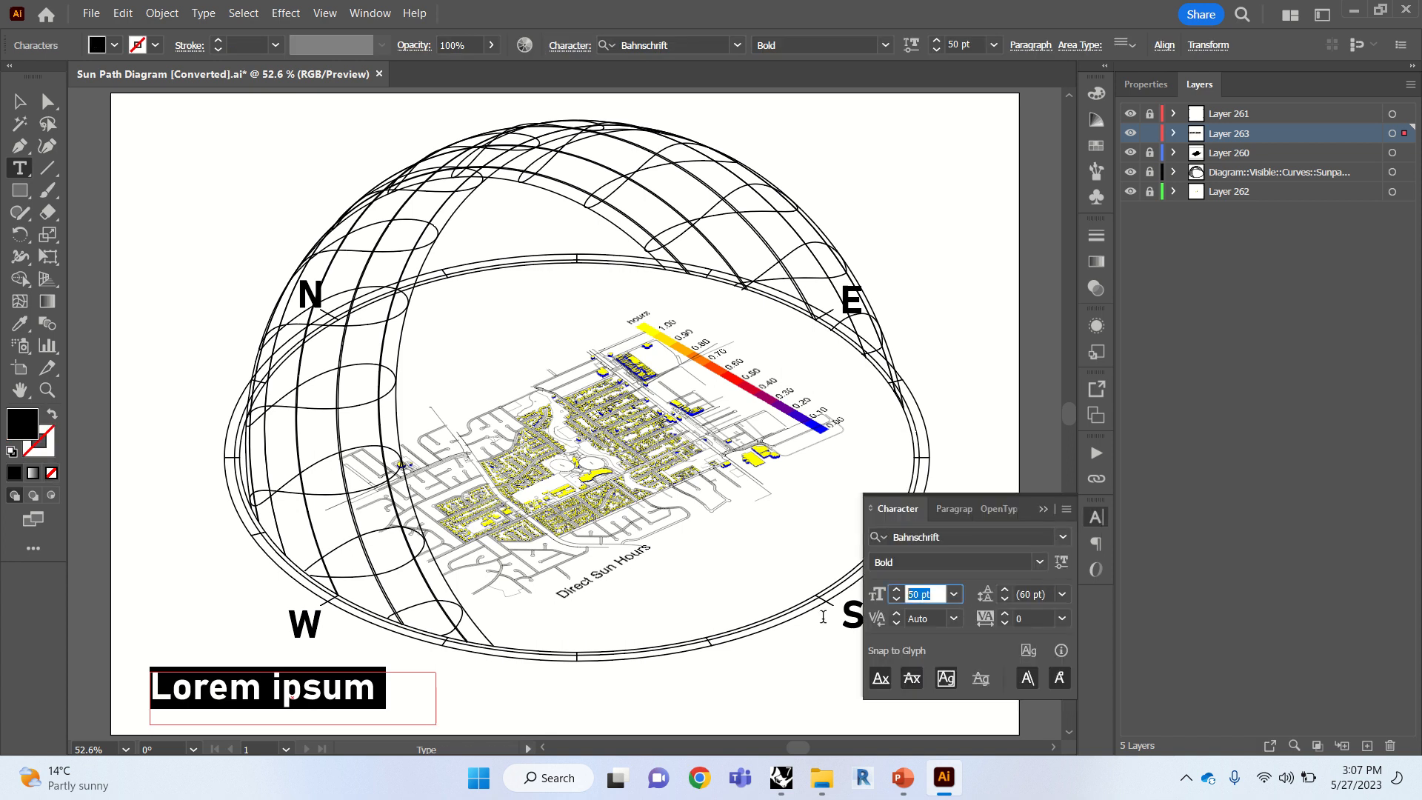
type("25")
key("Return")
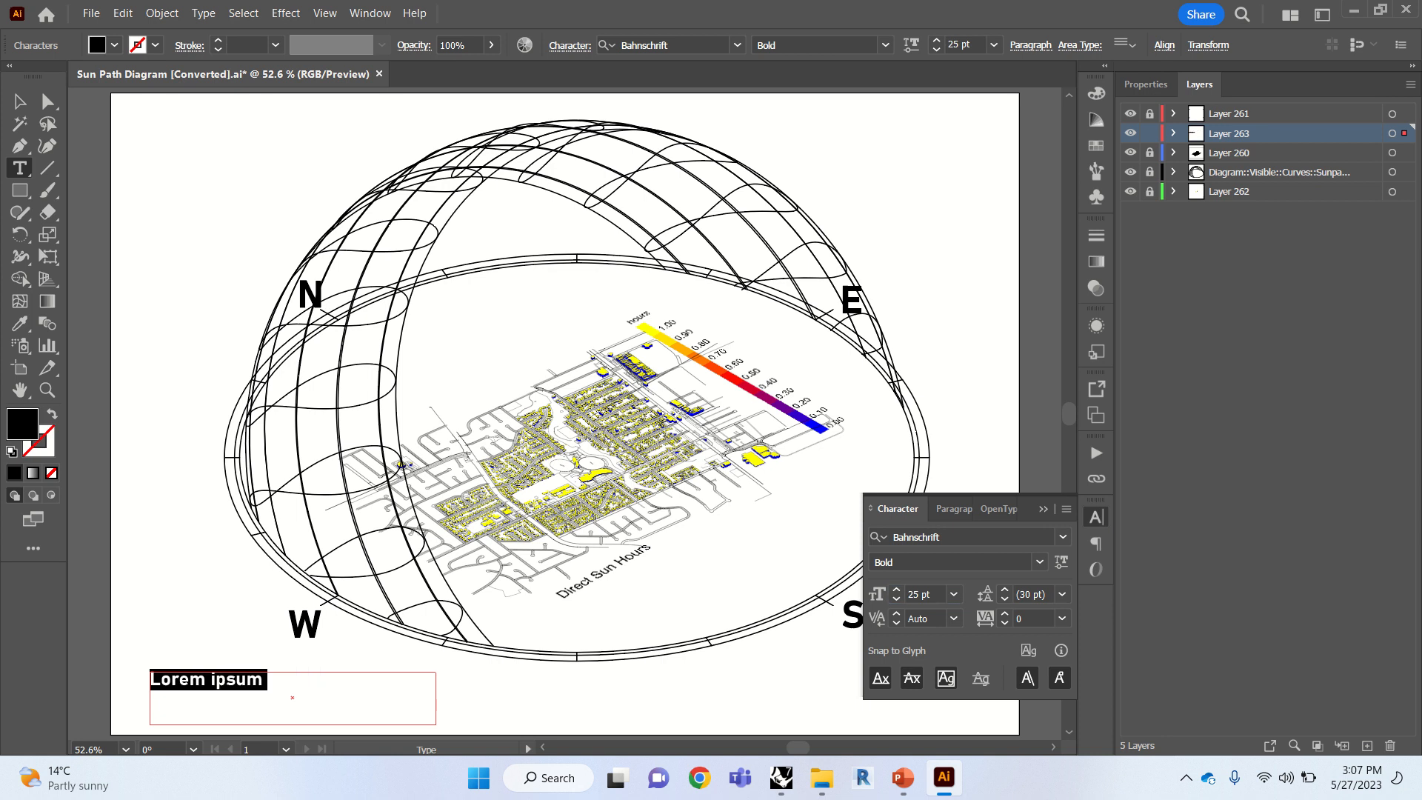
left_click(1038, 562)
left_click(990, 482)
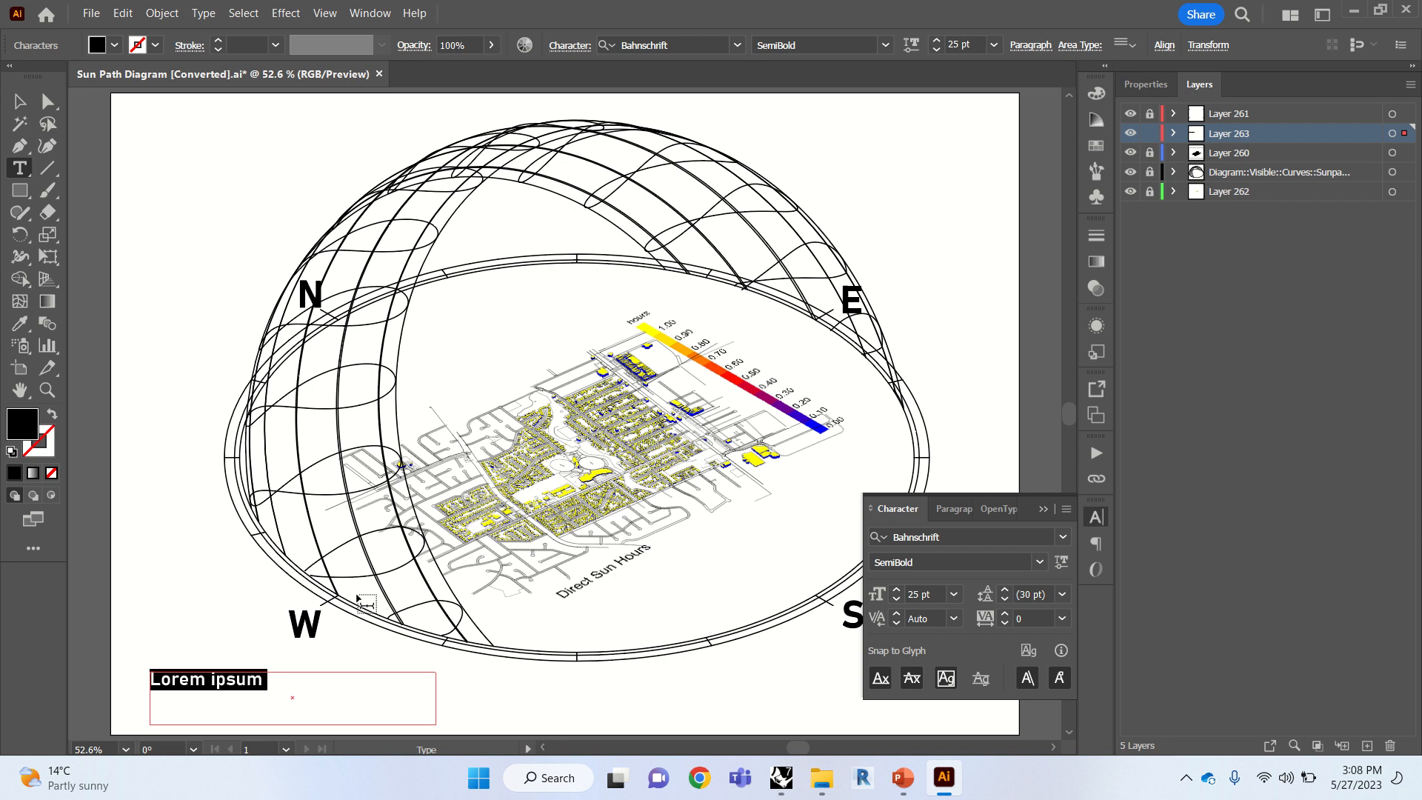
type("June 1")
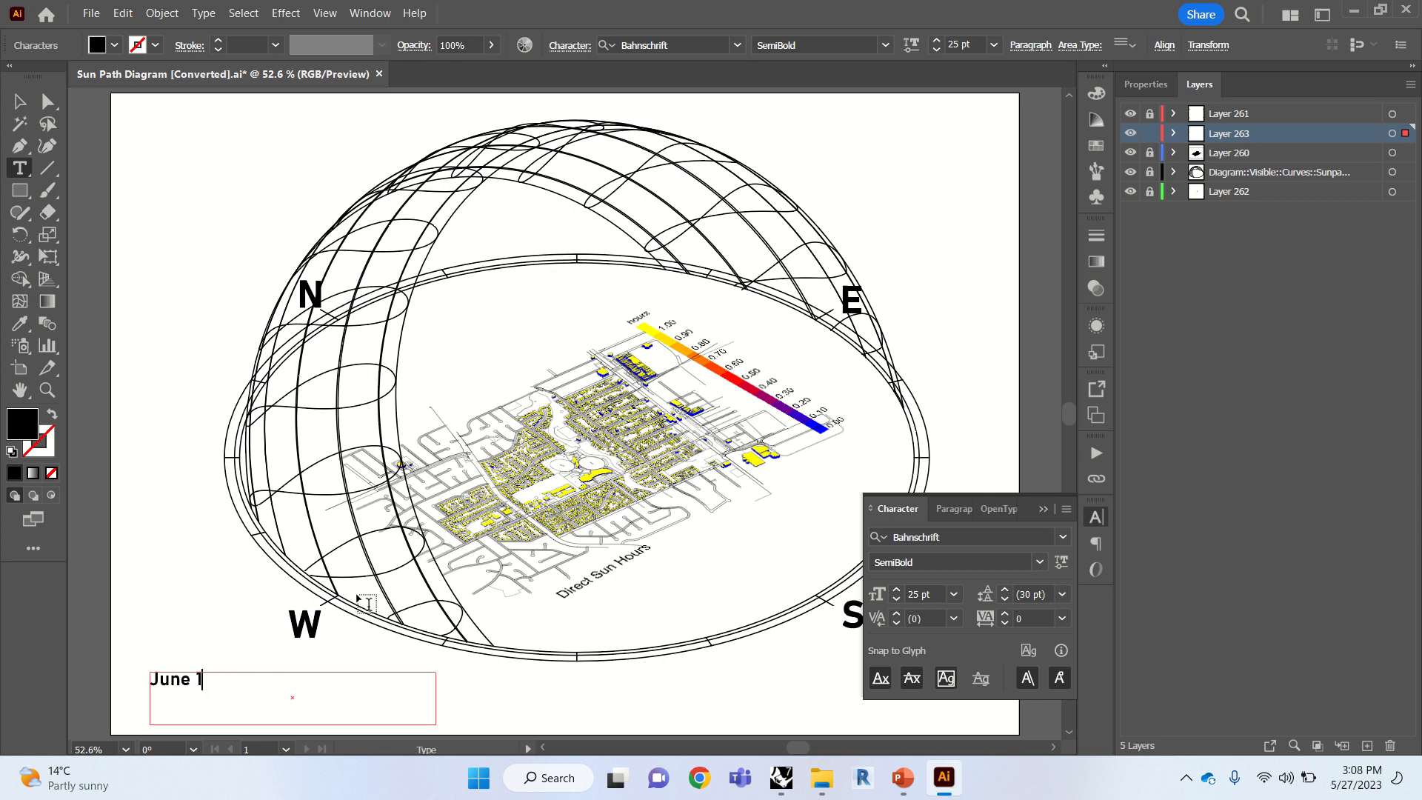
type("5")
type("Dire")
type("ct Sun")
type(" H")
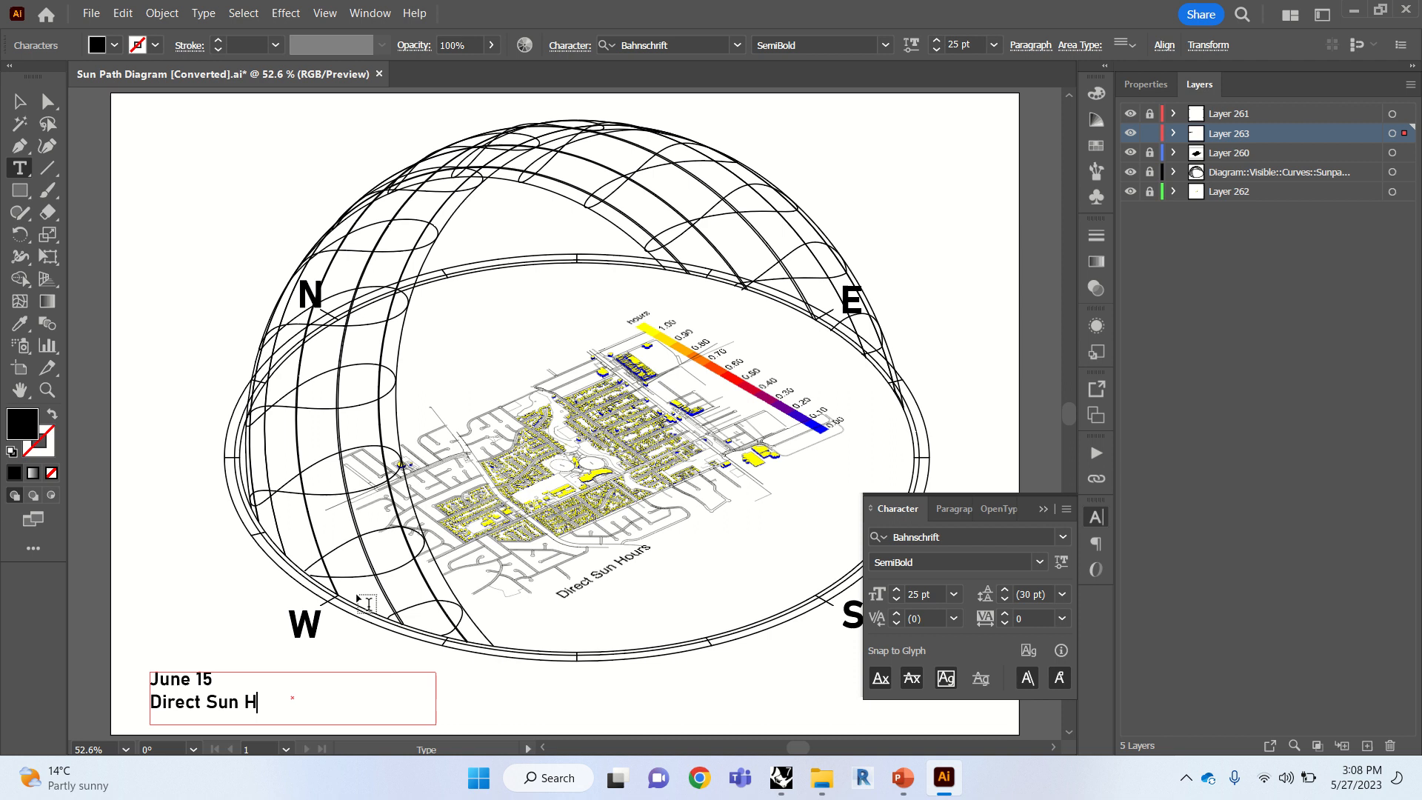
type("ours")
left_click(249, 678)
type("@")
type("12Pm")
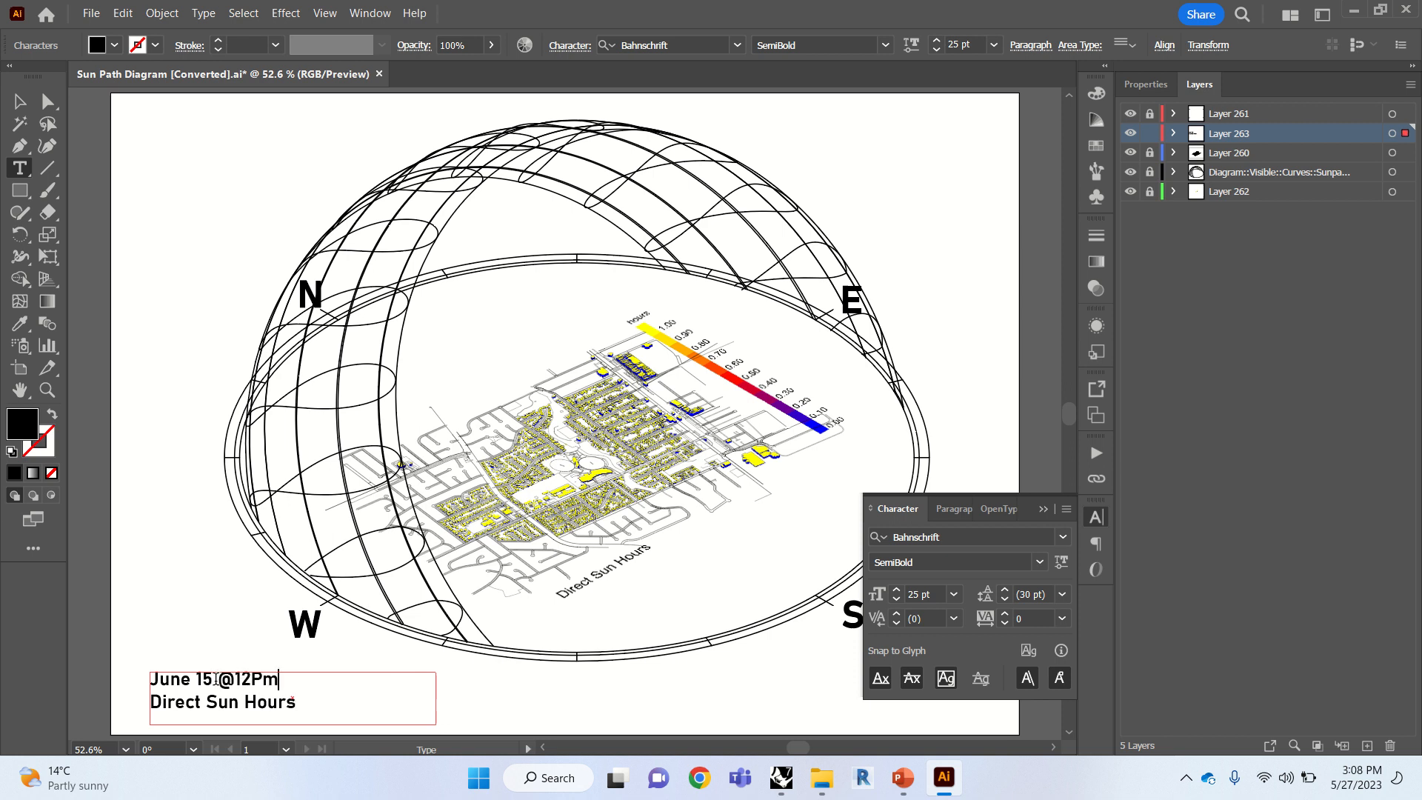
key("BackSpace")
type("M")
left_click(20, 102)
left_click(153, 281)
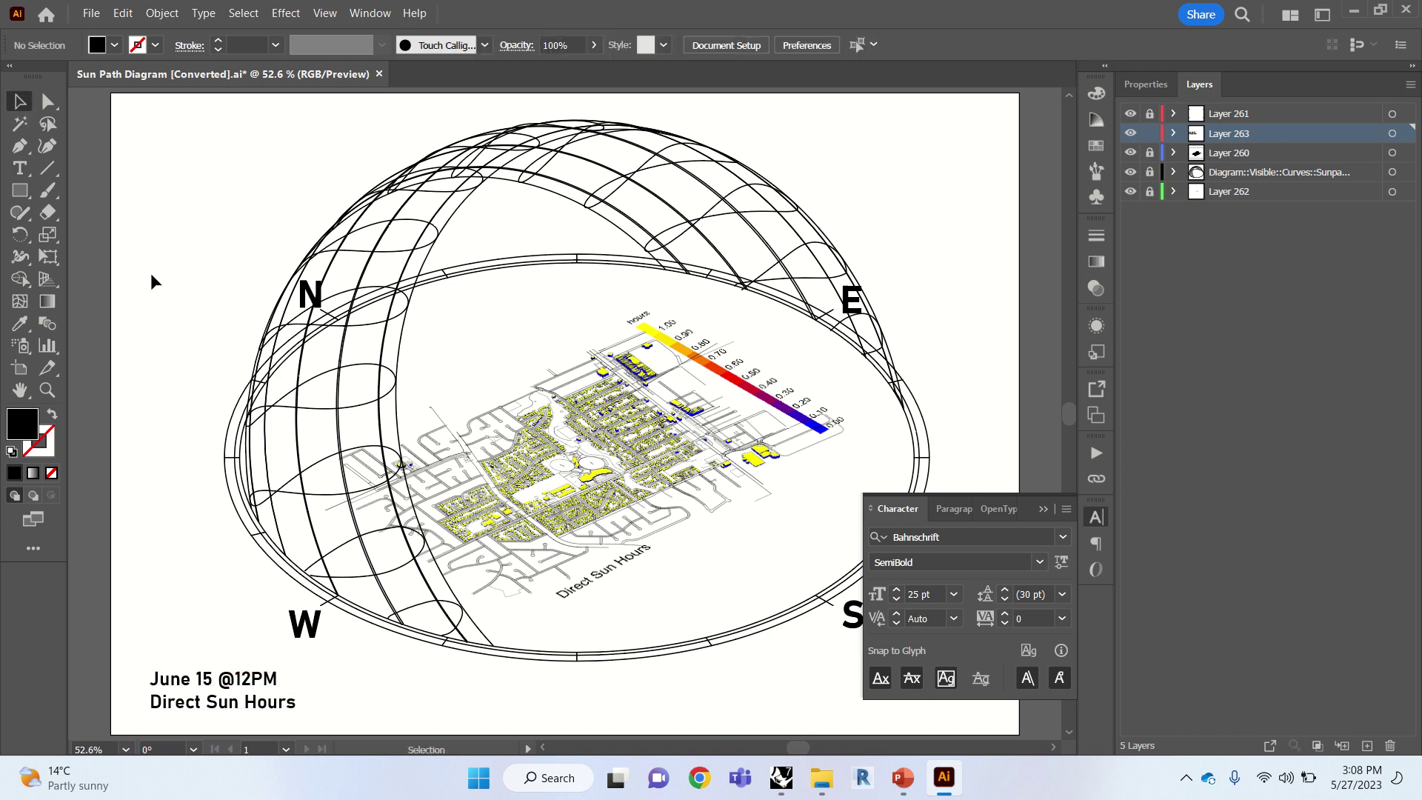
Collapse the Character panel and start File > Export > Export As, then cancel it
left_click(1042, 508)
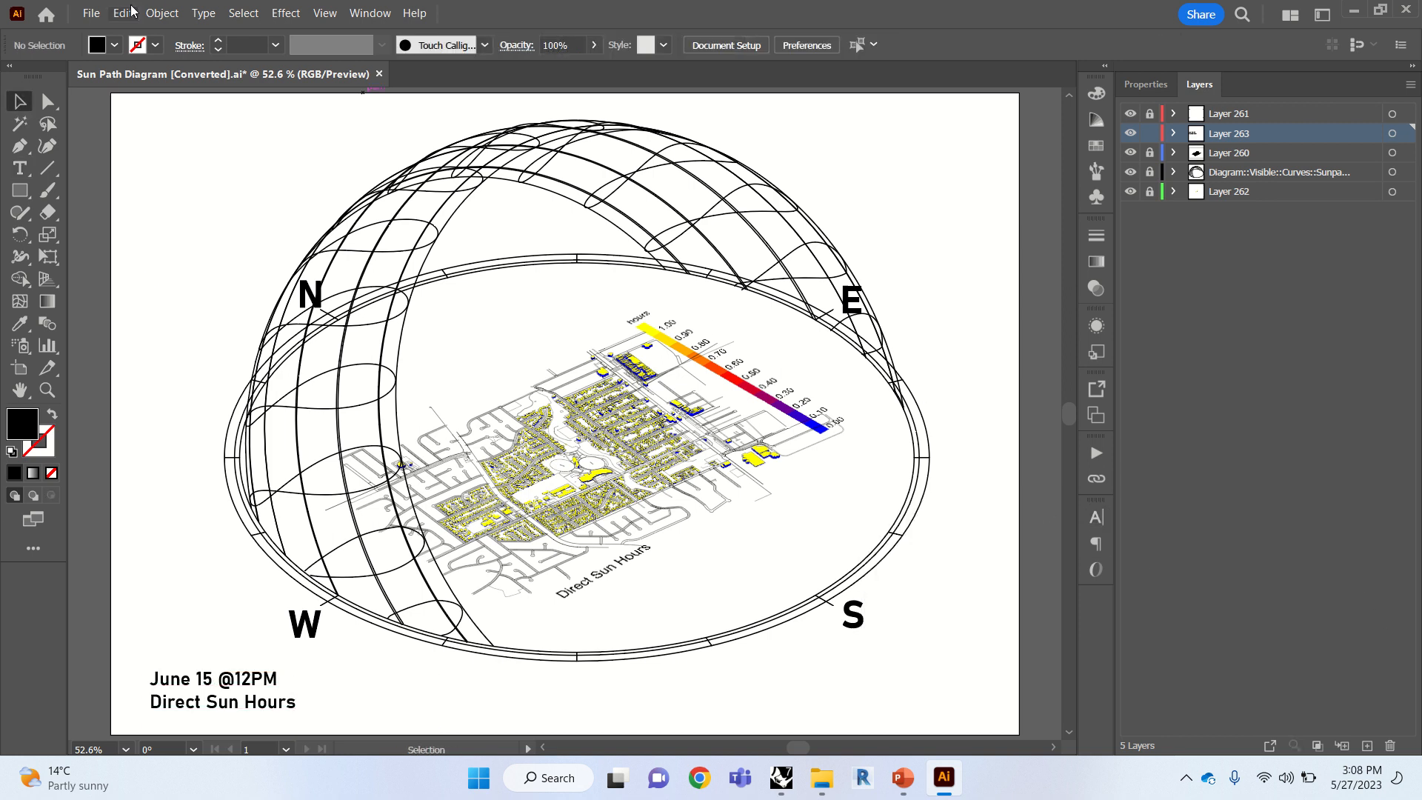
left_click(91, 14)
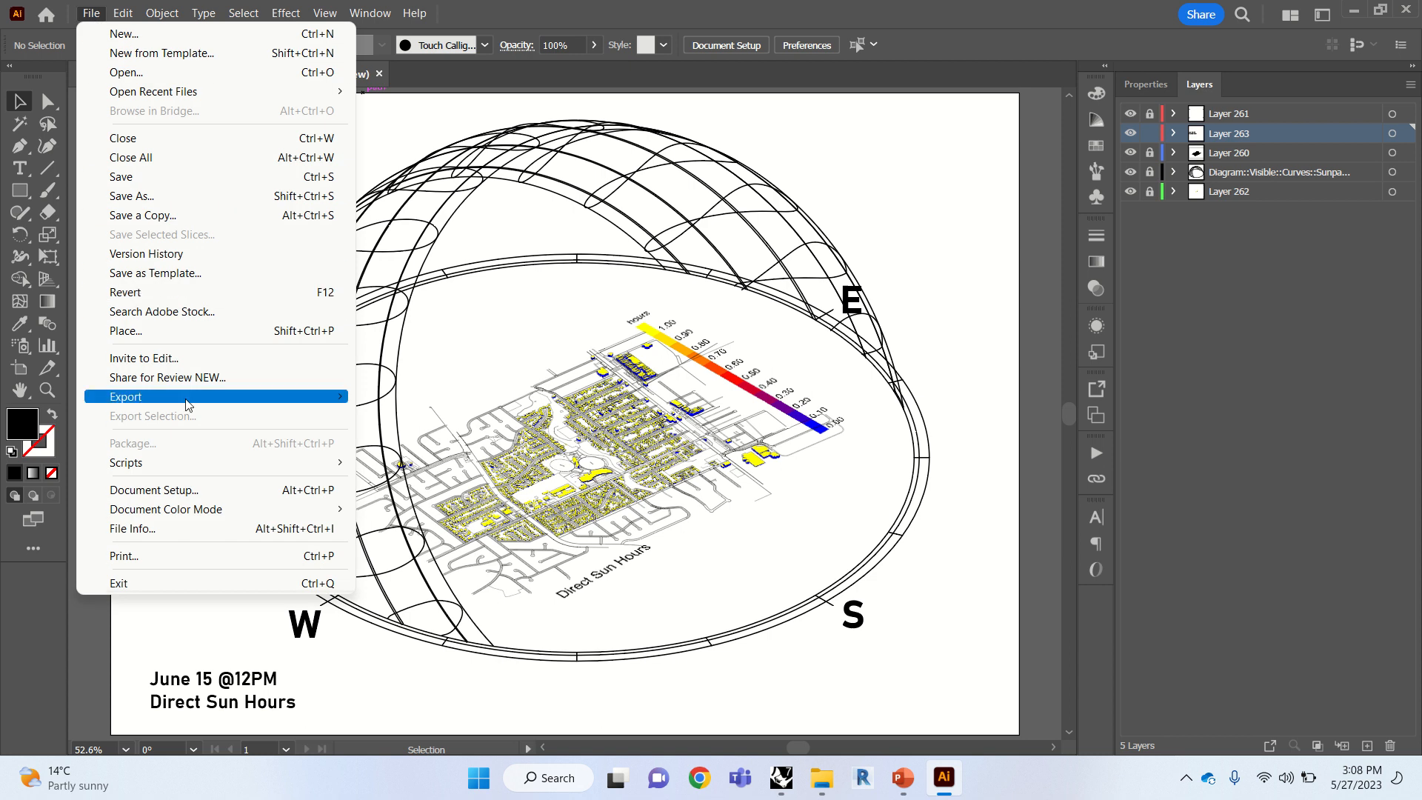
left_click(416, 419)
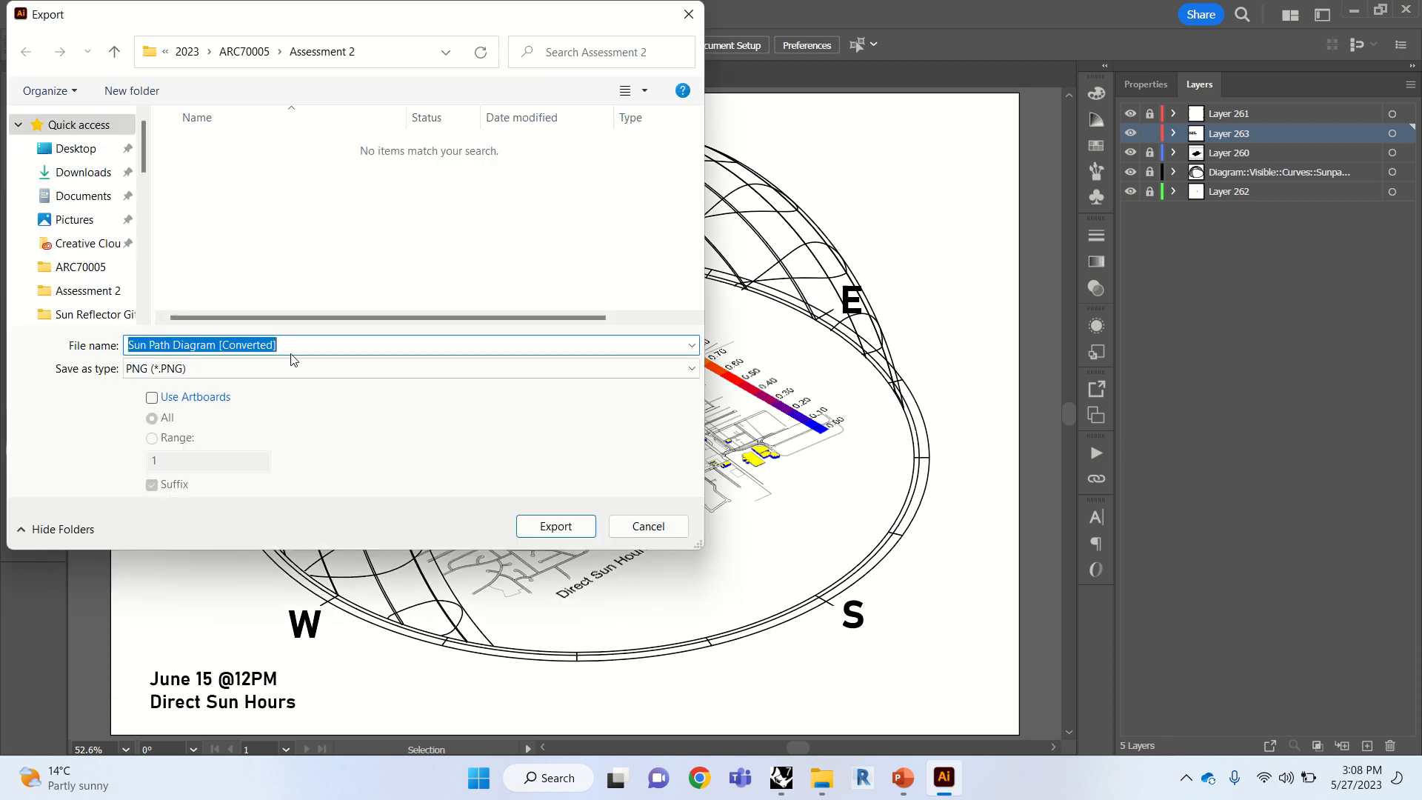
left_click(648, 526)
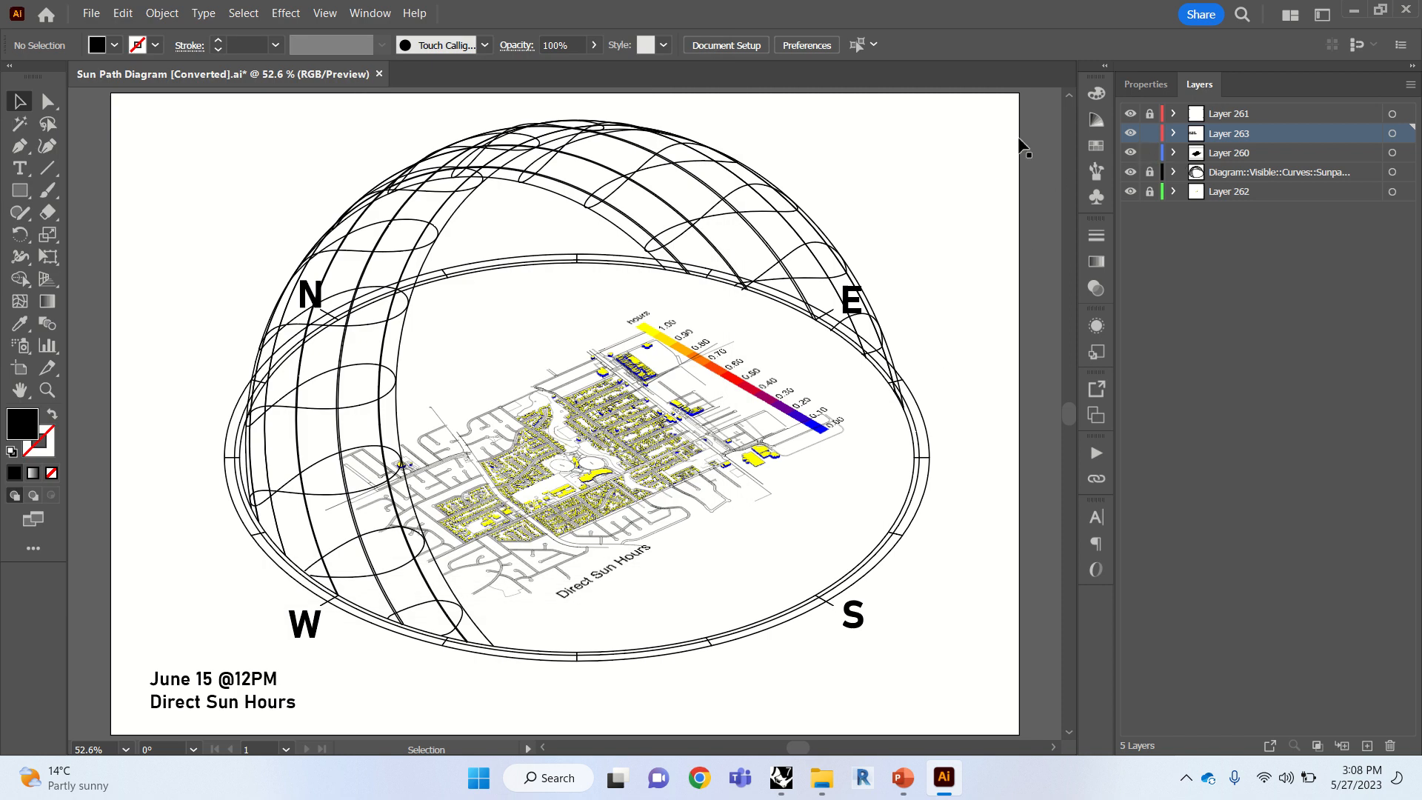
Select all artwork to check it, deselect, and collapse the Layer 260 contents
key("ctrl+a")
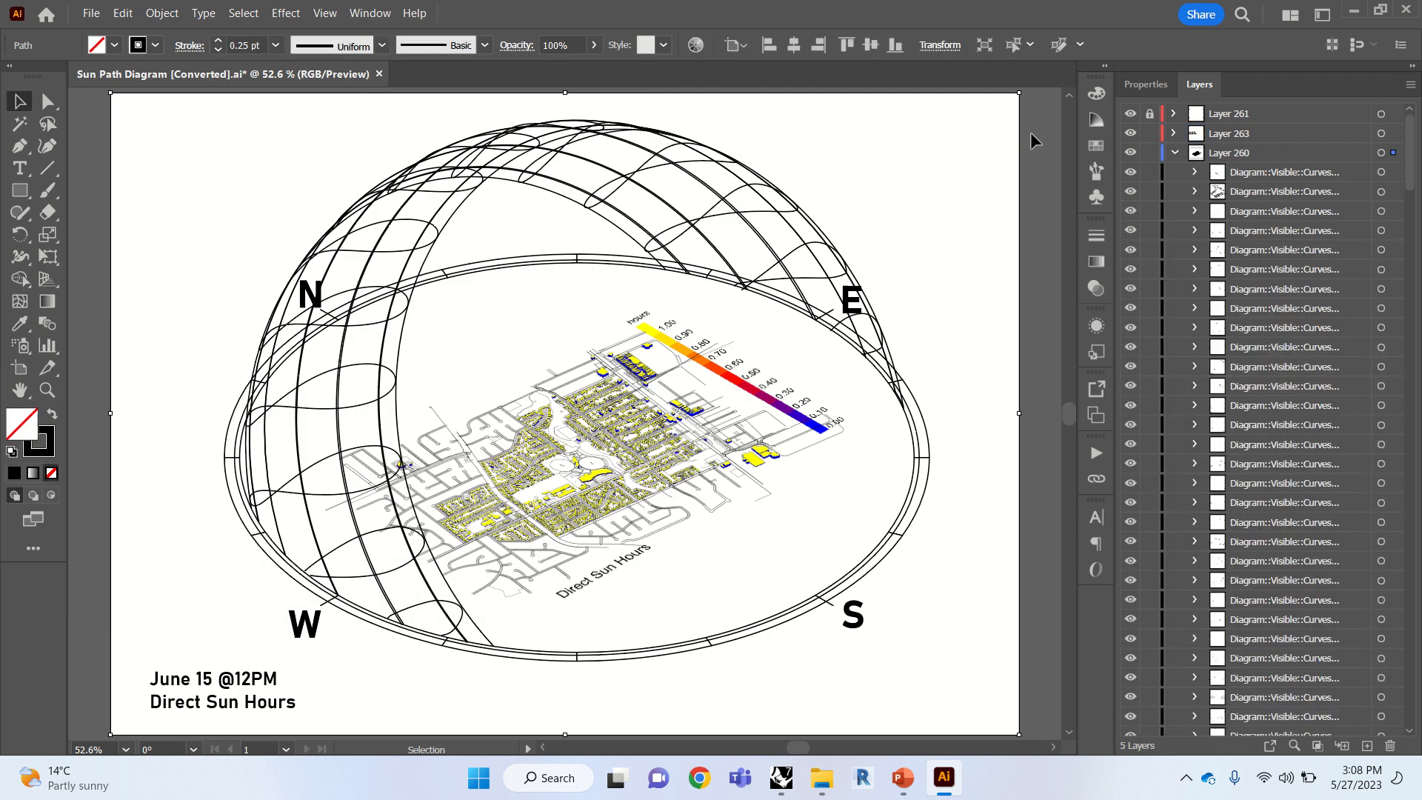
left_click(1031, 132)
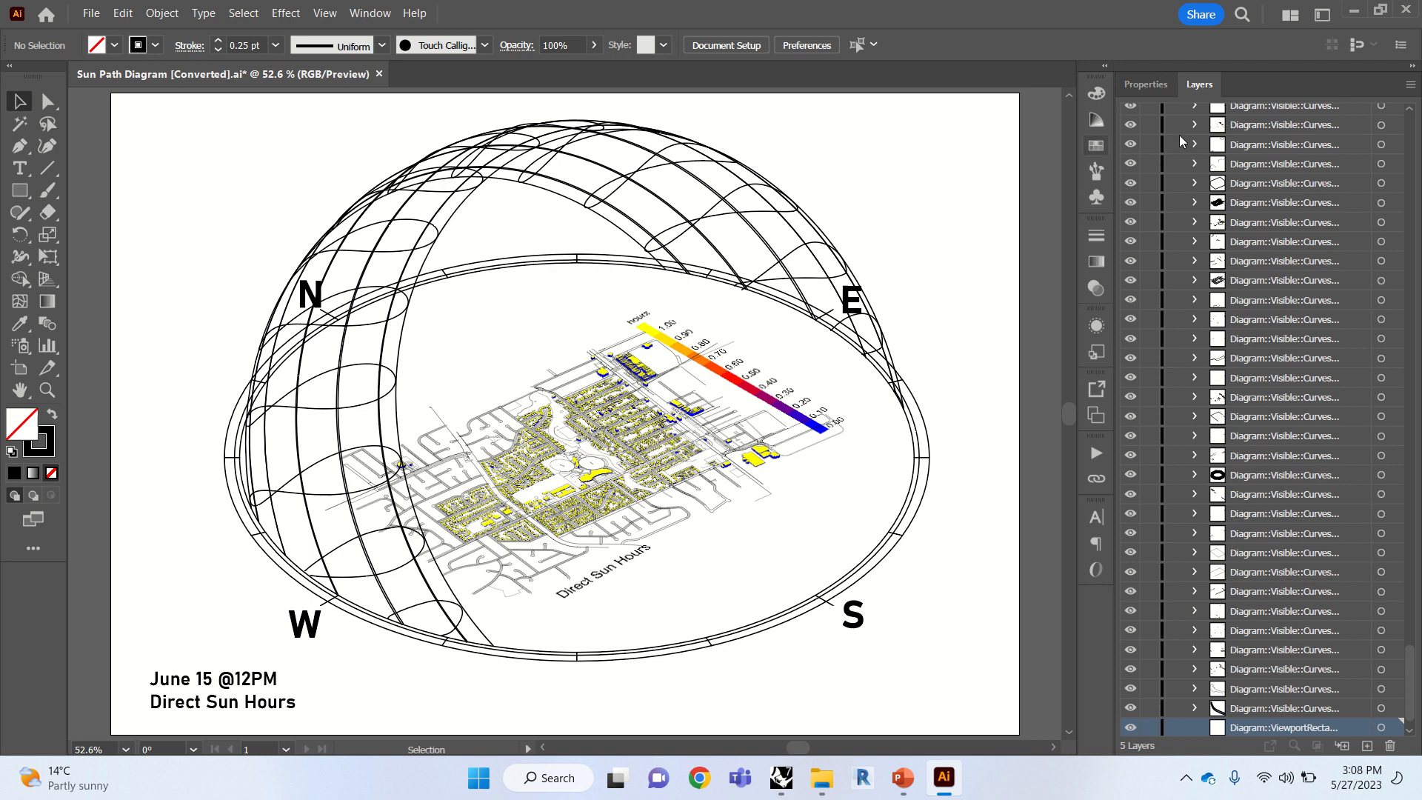
scroll(1178, 300, "up", 5)
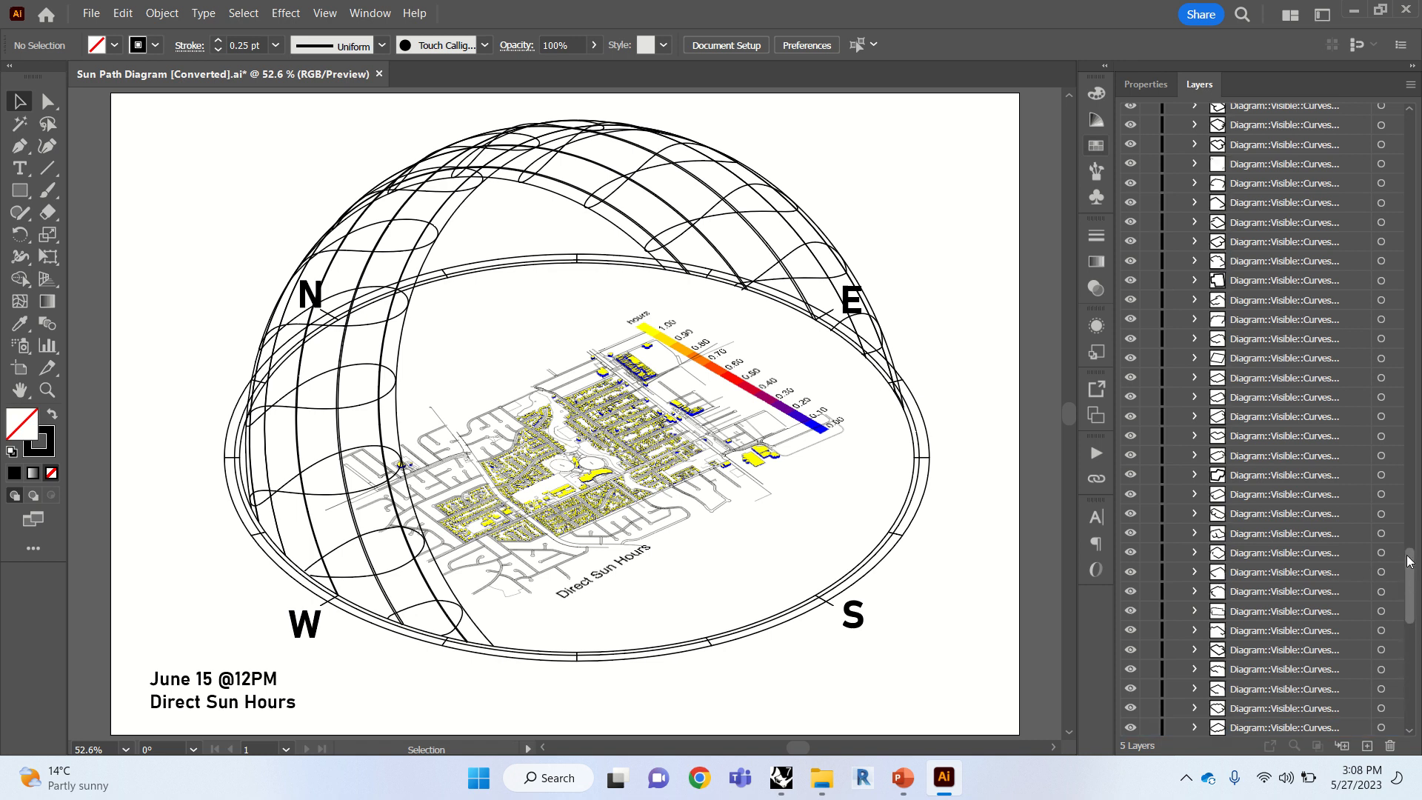
left_click_drag(1408, 561, 1407, 112)
left_click(1176, 154)
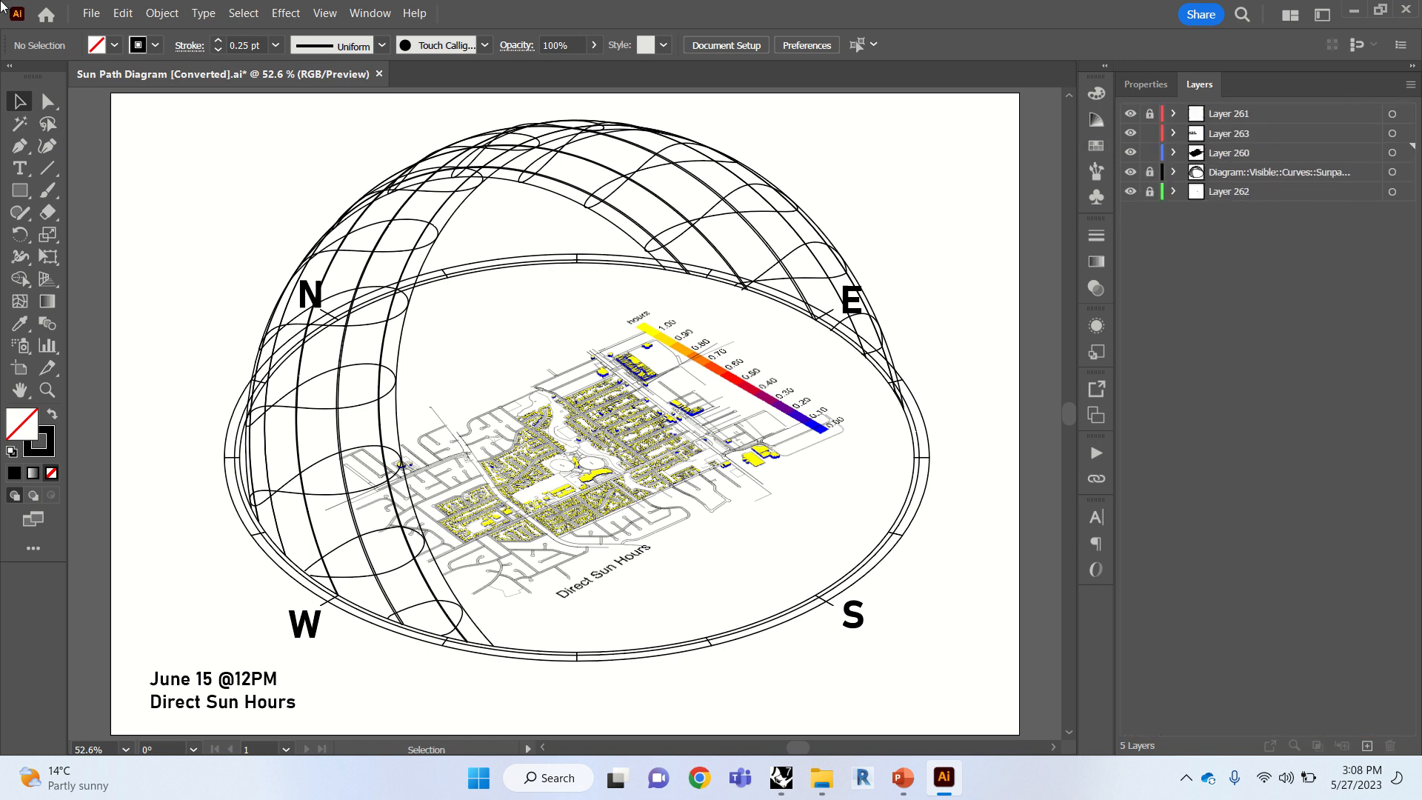
Export the diagram via Export As as a PNG without Use Artboards, at High (300 ppi) resolution
left_click(91, 13)
left_click(126, 397)
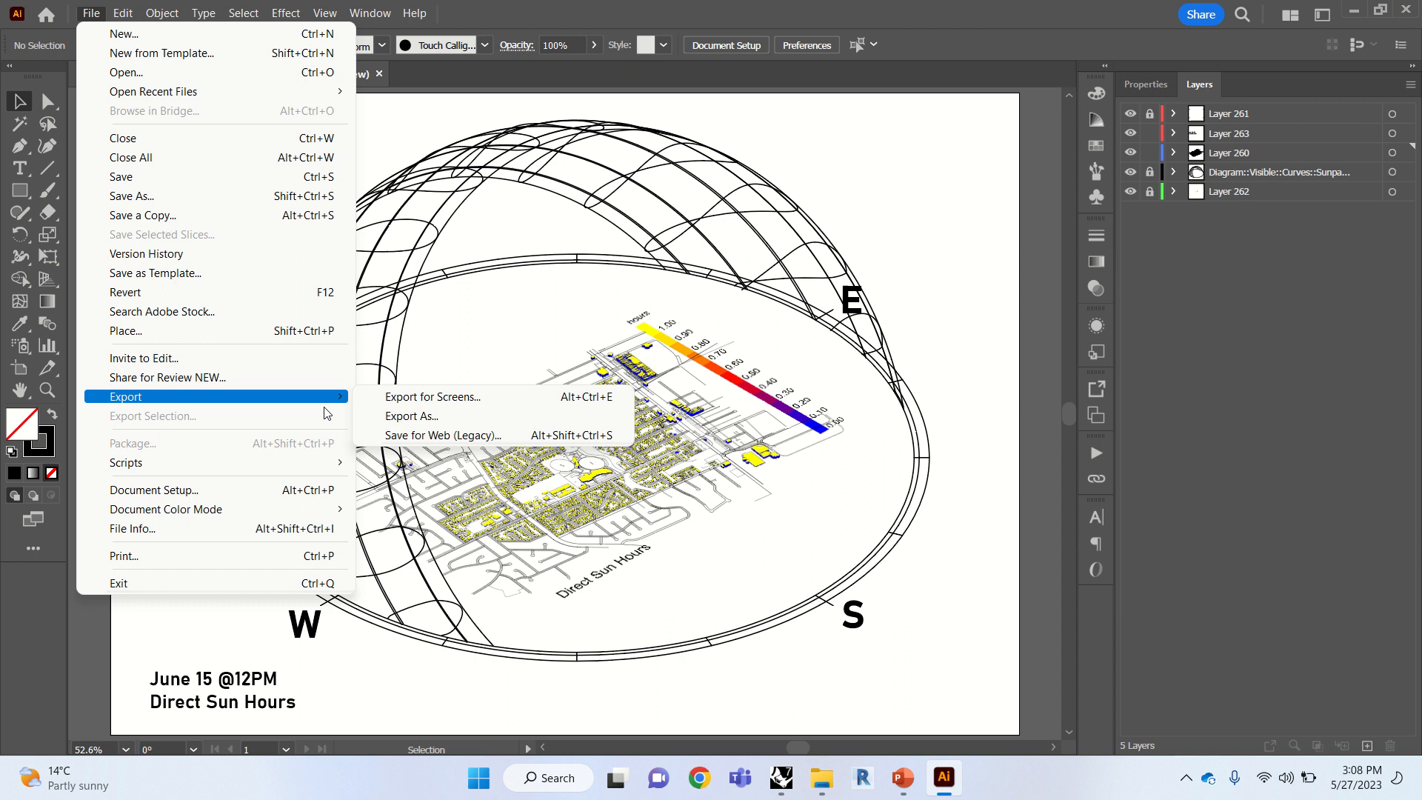
left_click(411, 413)
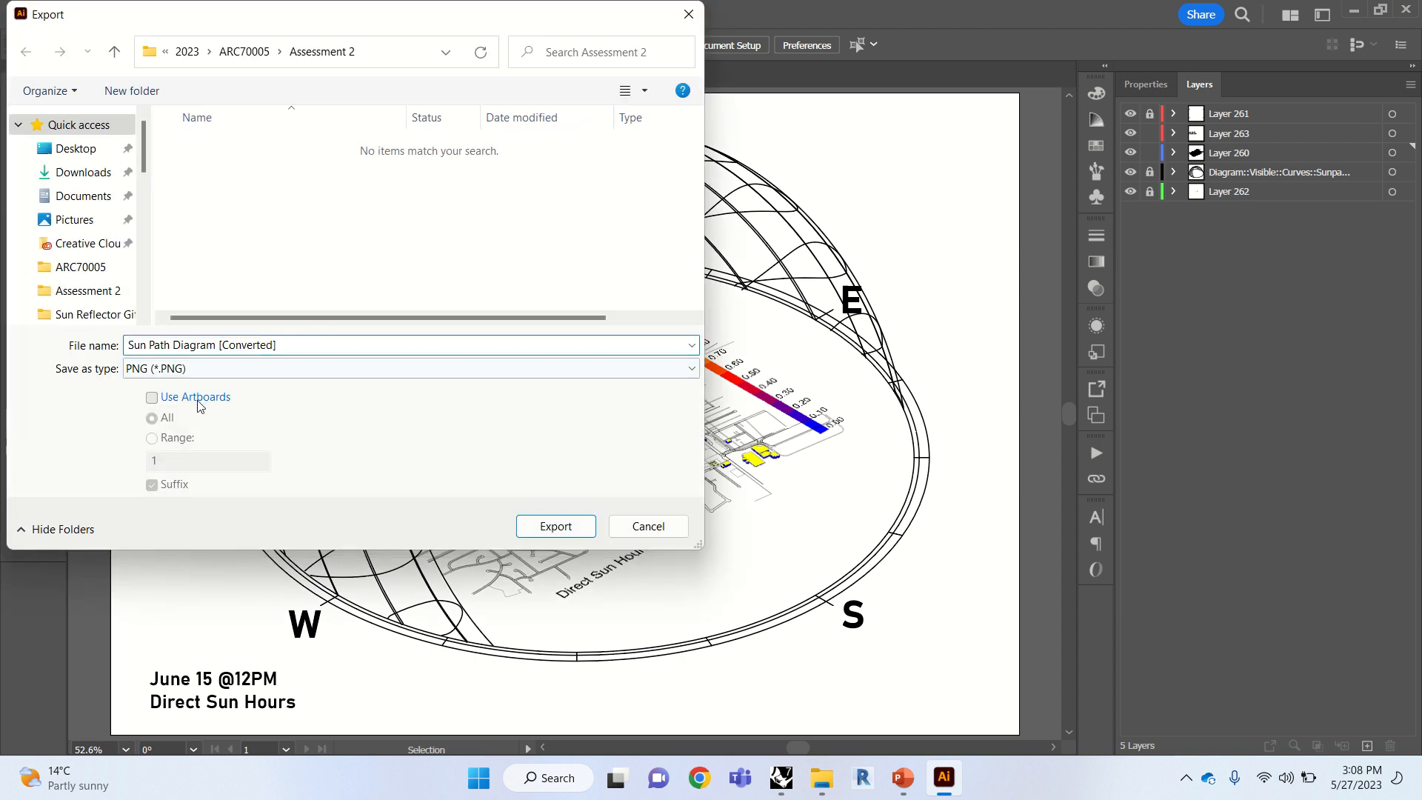
left_click(152, 397)
left_click(229, 398)
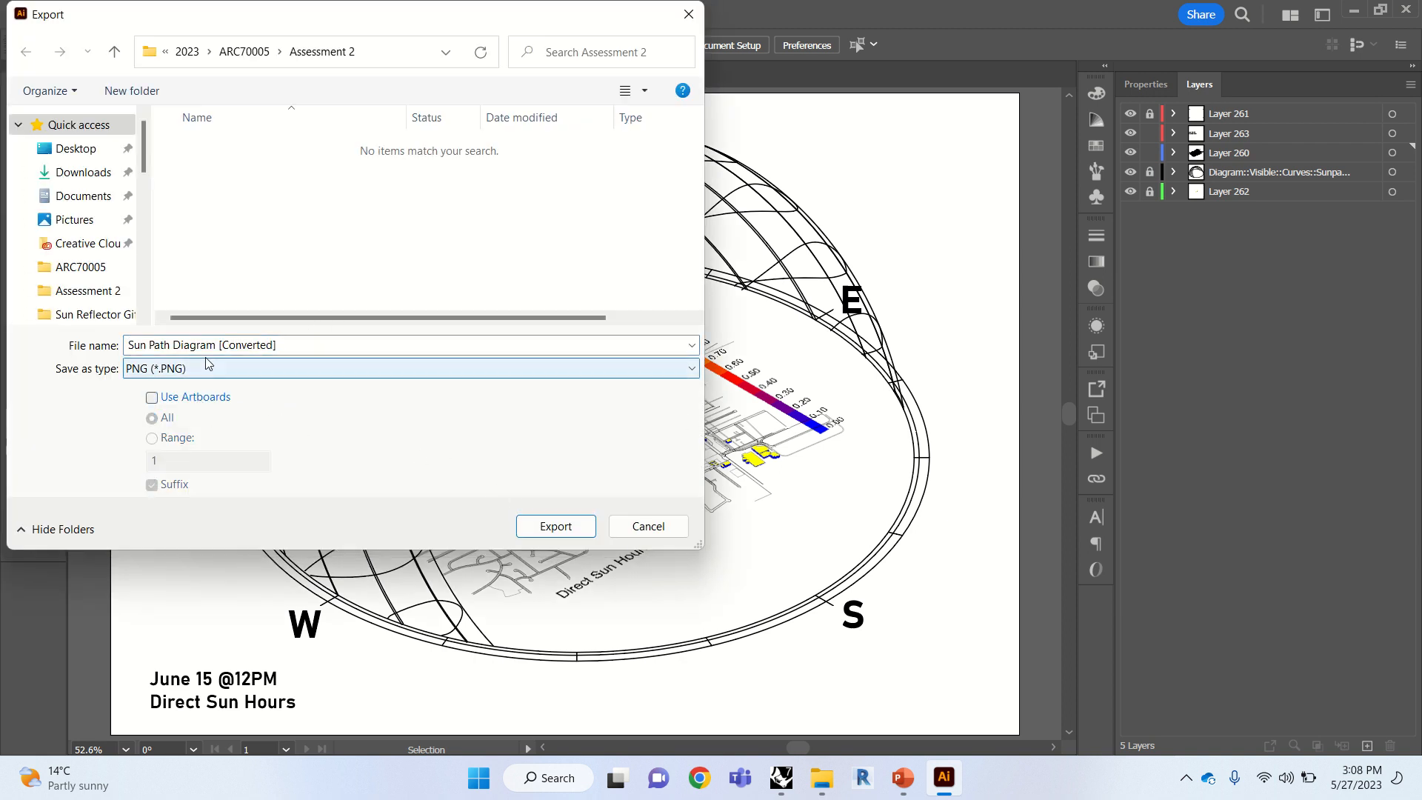
left_click(554, 525)
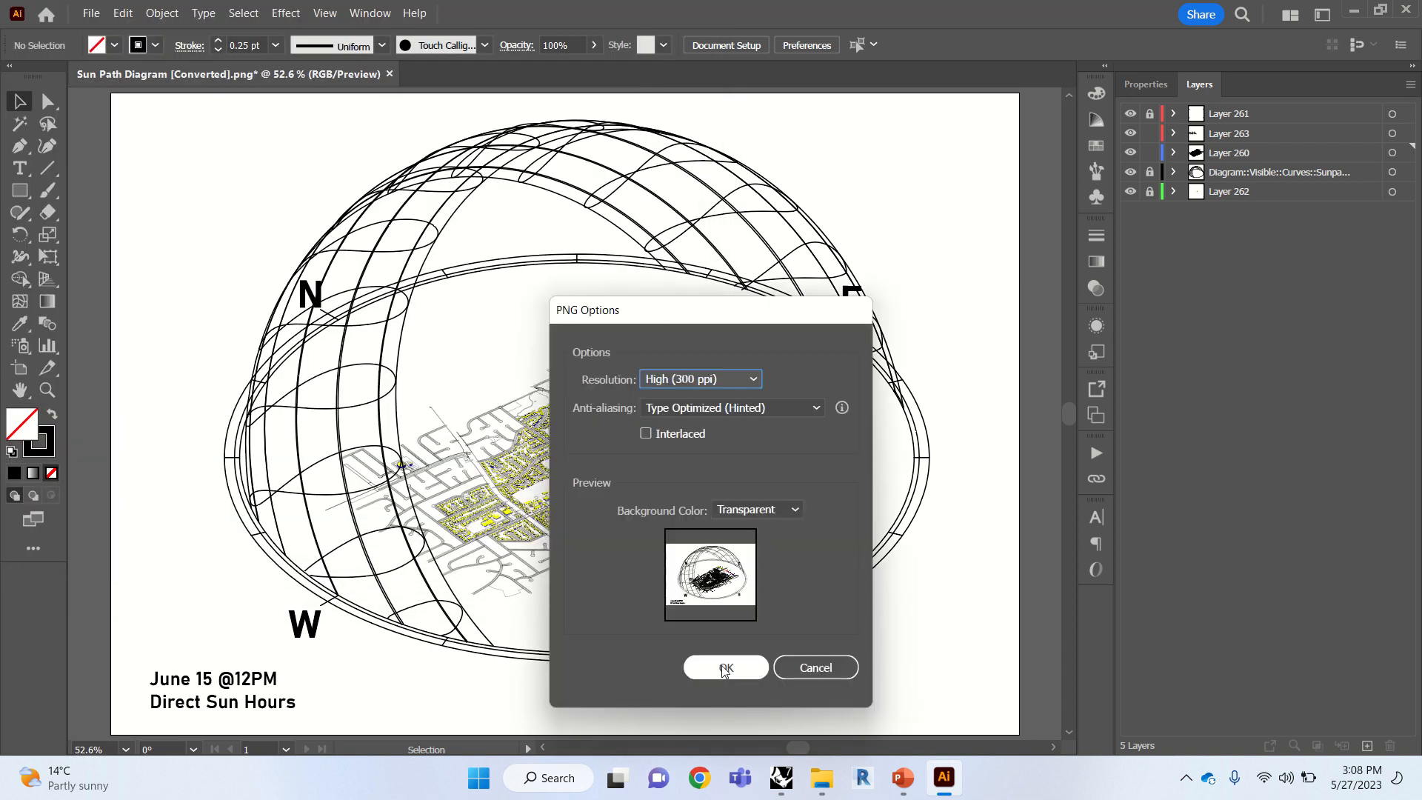
left_click(726, 668)
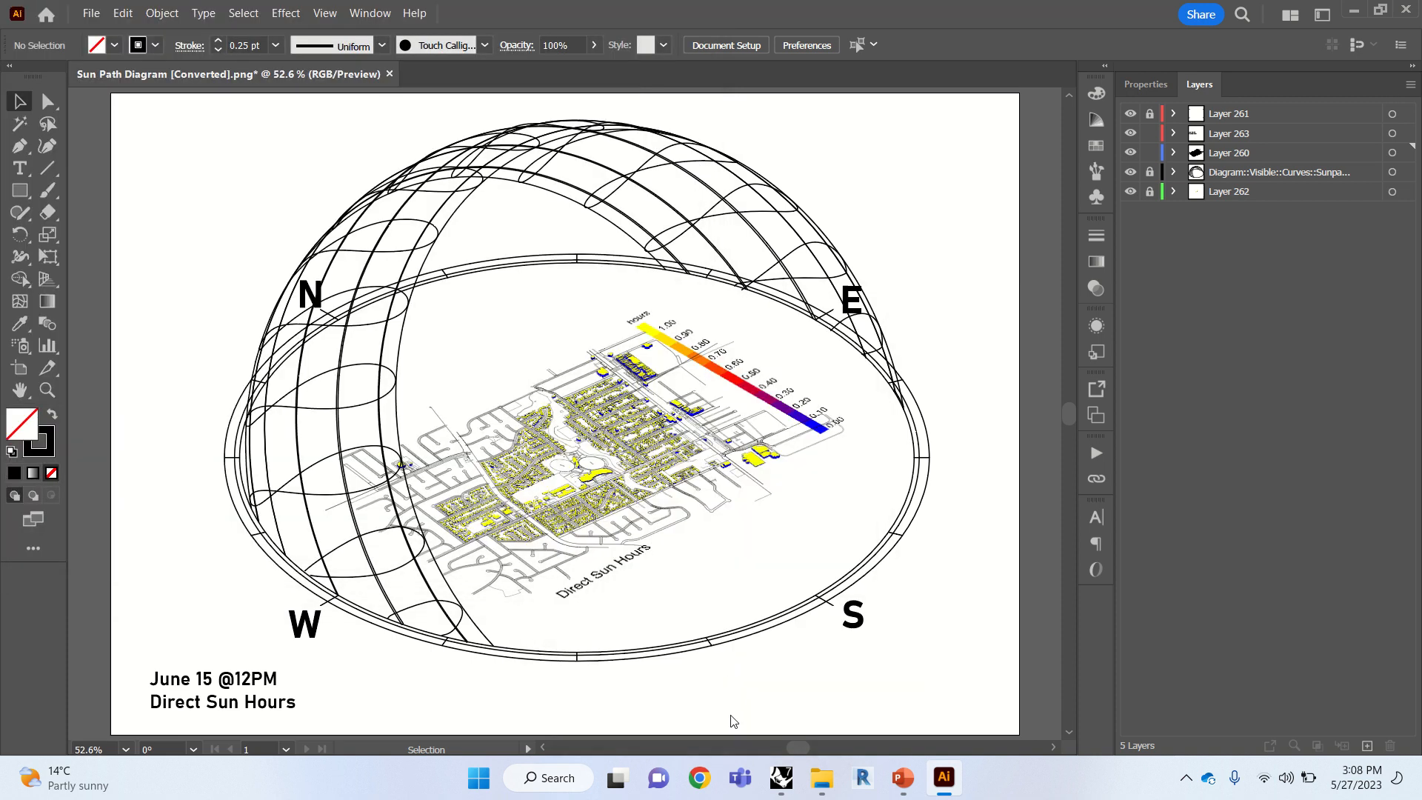
View the exported Sun Path Diagram [Converted] PNG from the Assessment 2 folder in Photos
left_click(822, 781)
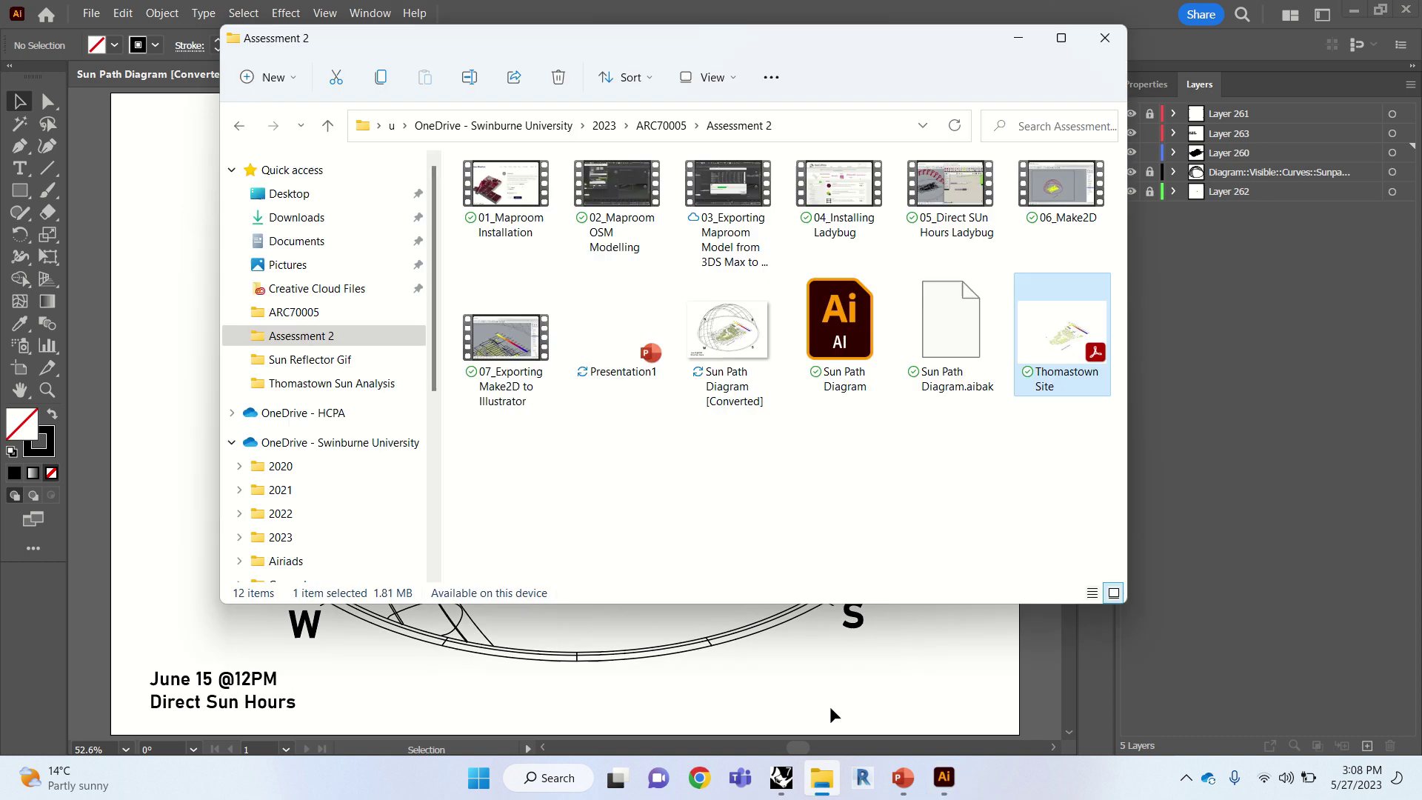
double_click(727, 334)
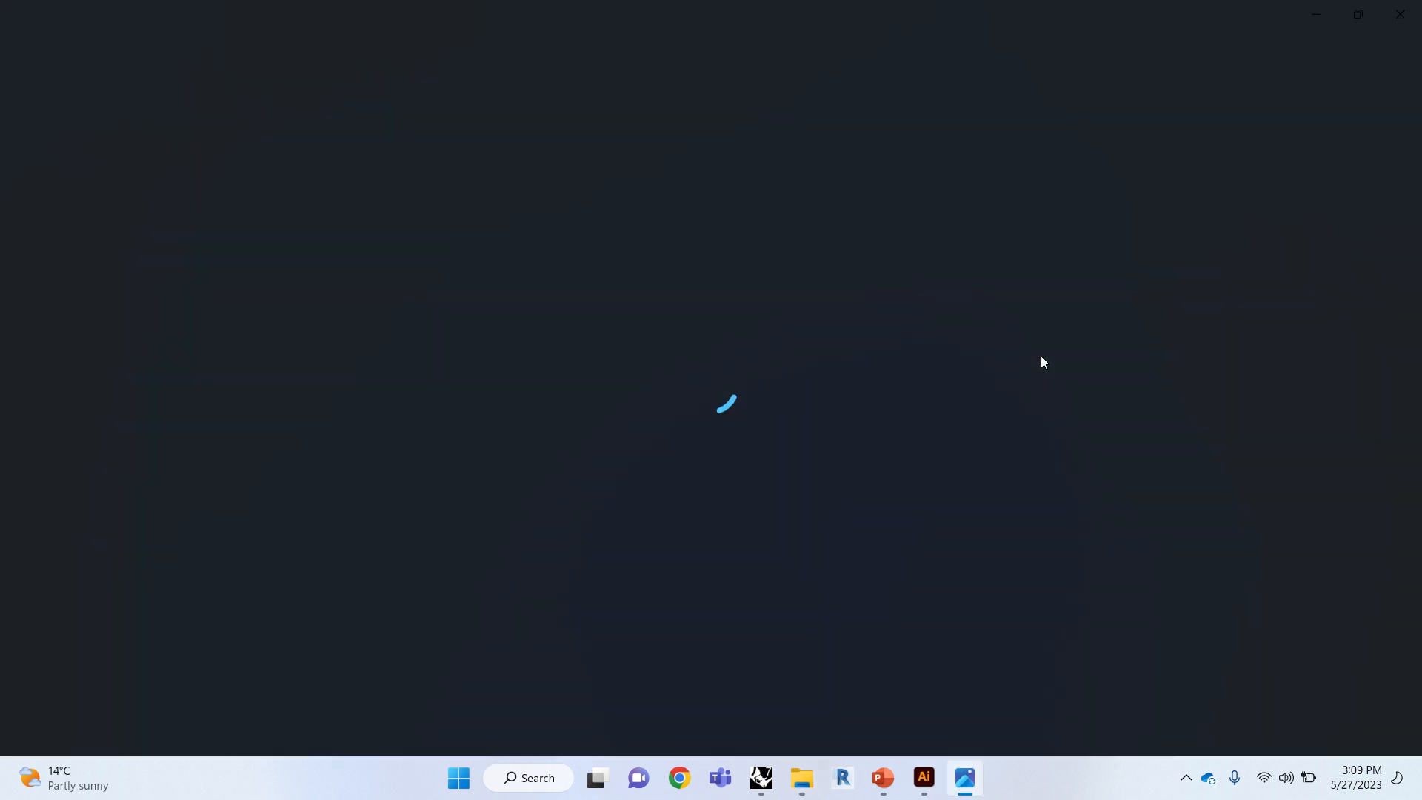